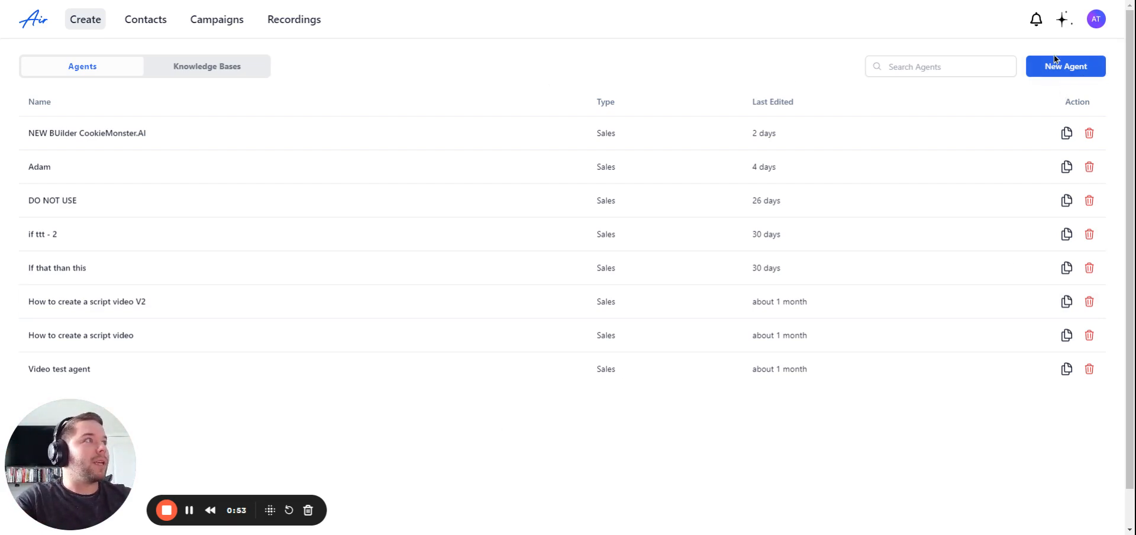
Step: Start a new agent for the Sales use case and name it "CookieMonster.Ai 2.0 (New Builder)"
left_click(1058, 74)
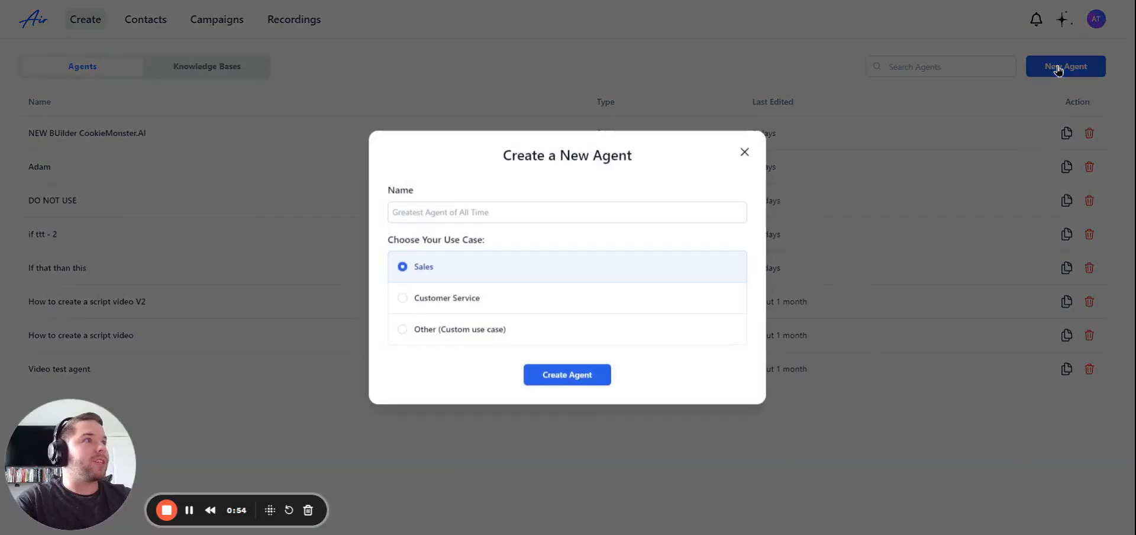
left_click(482, 212)
key("ctrl+a")
type("Cook")
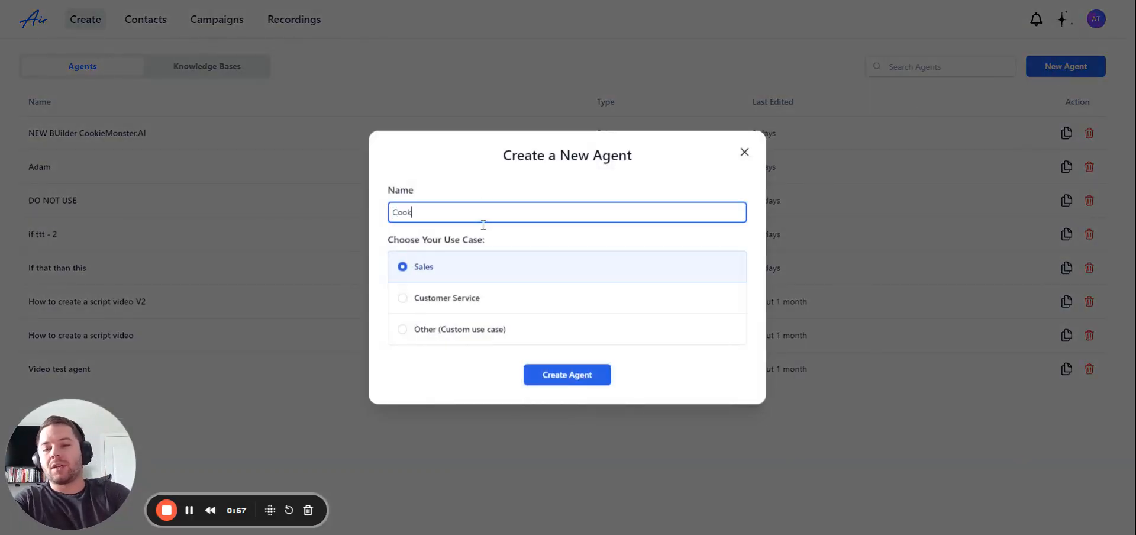
type("ieMonster.Ai")
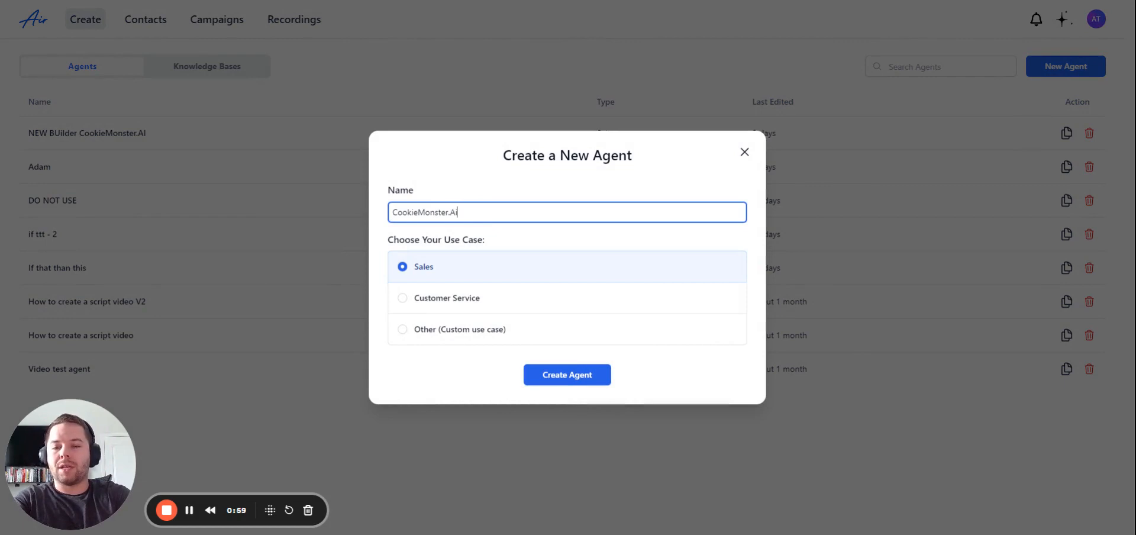
type(" 2.0")
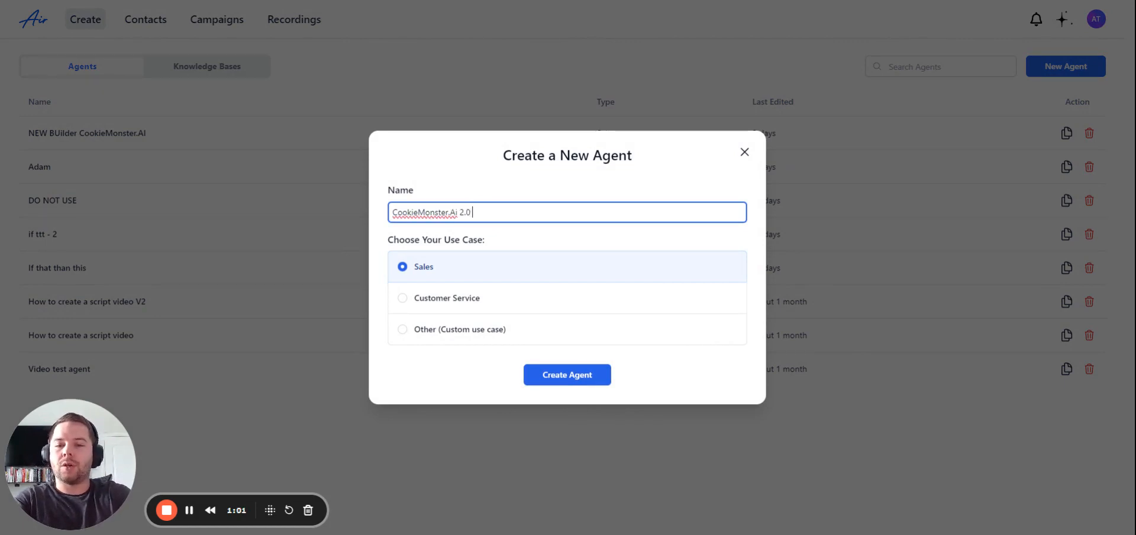
type(" (New")
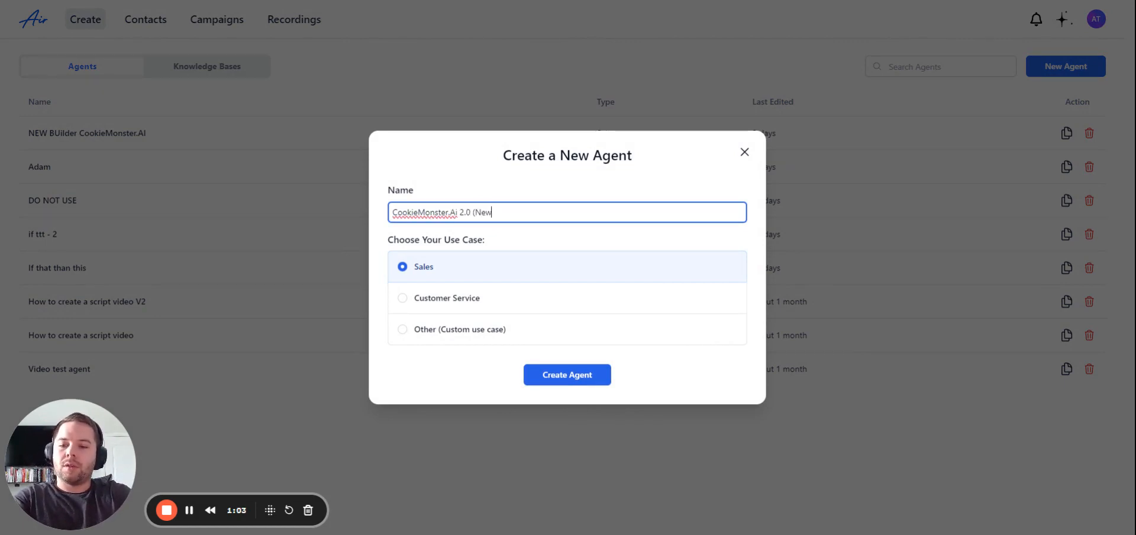
type(" Bu9ild")
key("BackSpace")
key("BackSpace")
key("BackSpace")
key("BackSpace")
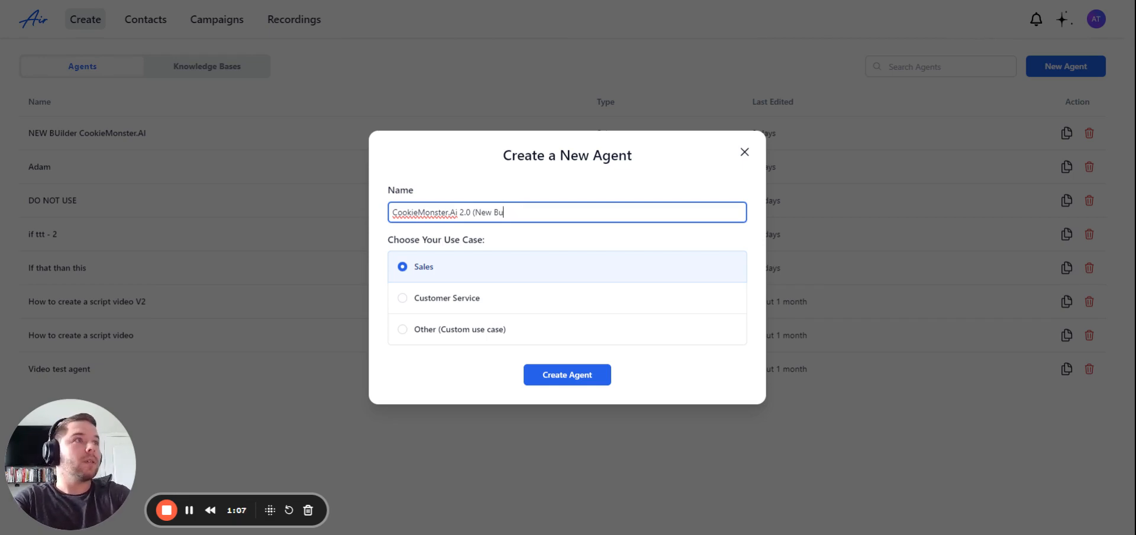
type("ilder")
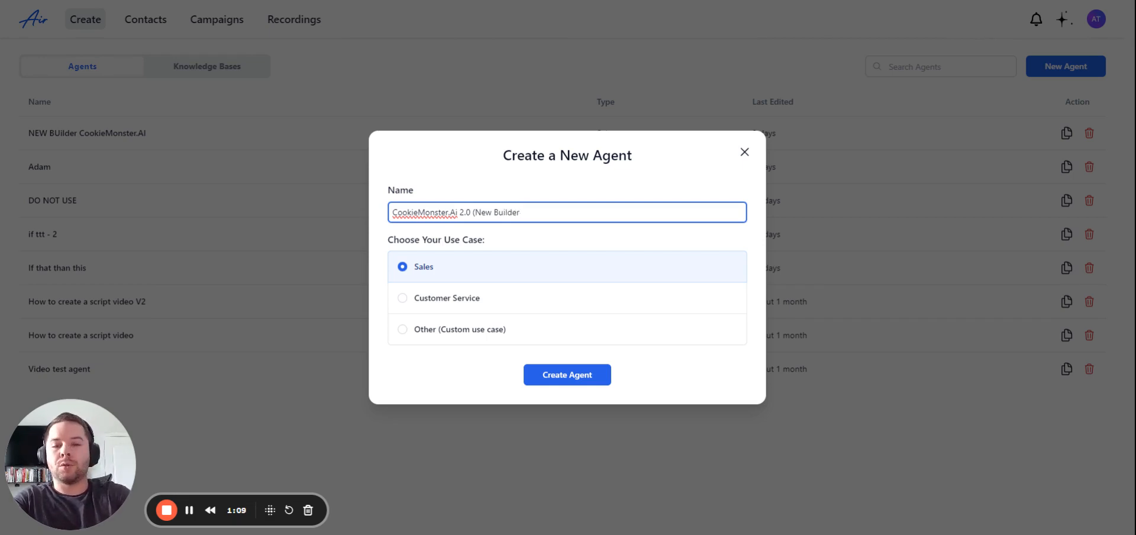
type(")")
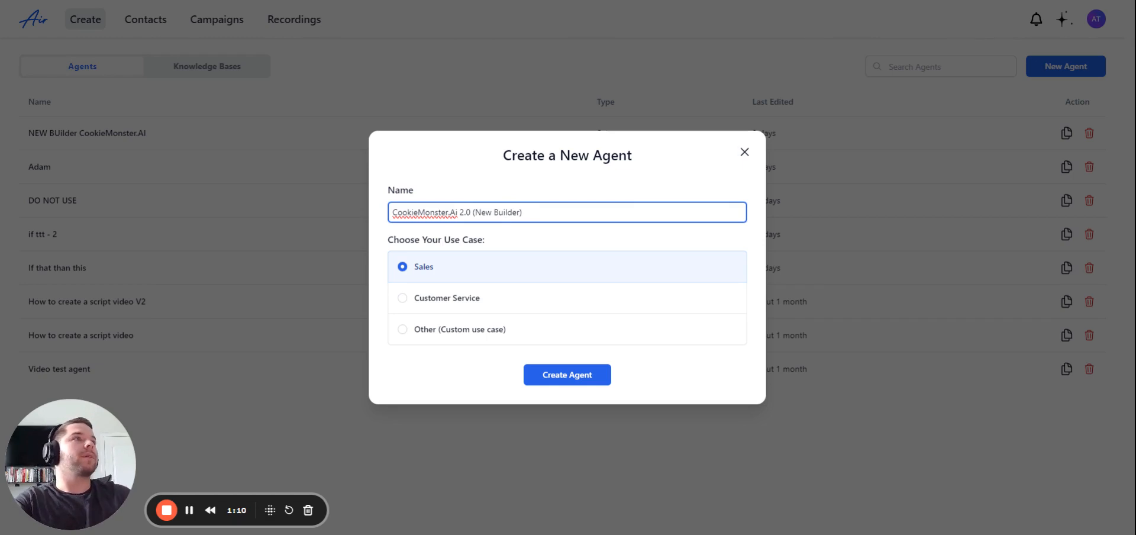
Step: Create the agent in the Flow Builder editing mode and save Simple Mode as its model
left_click(568, 371)
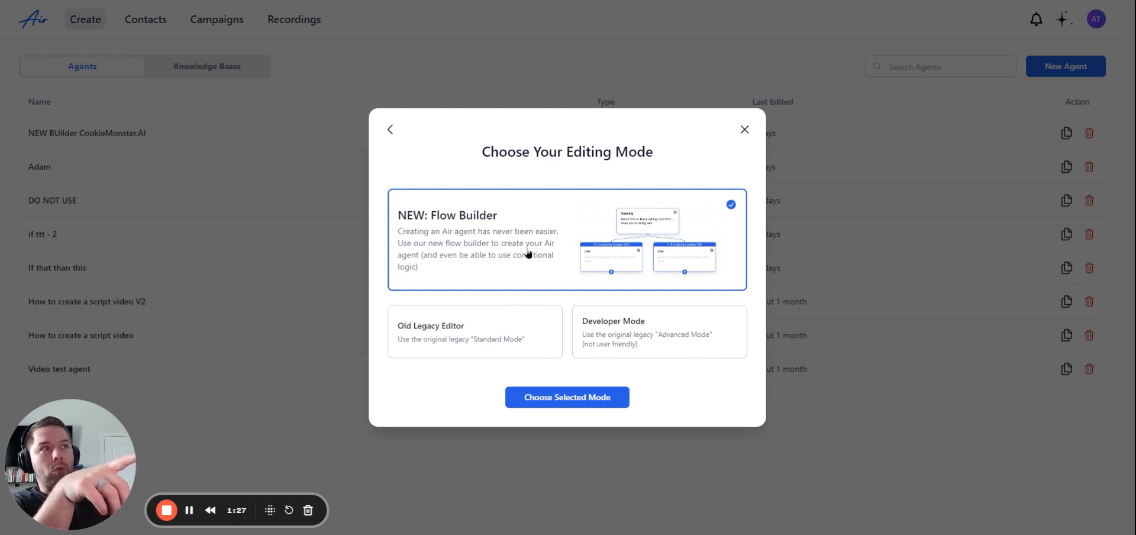
left_click(565, 401)
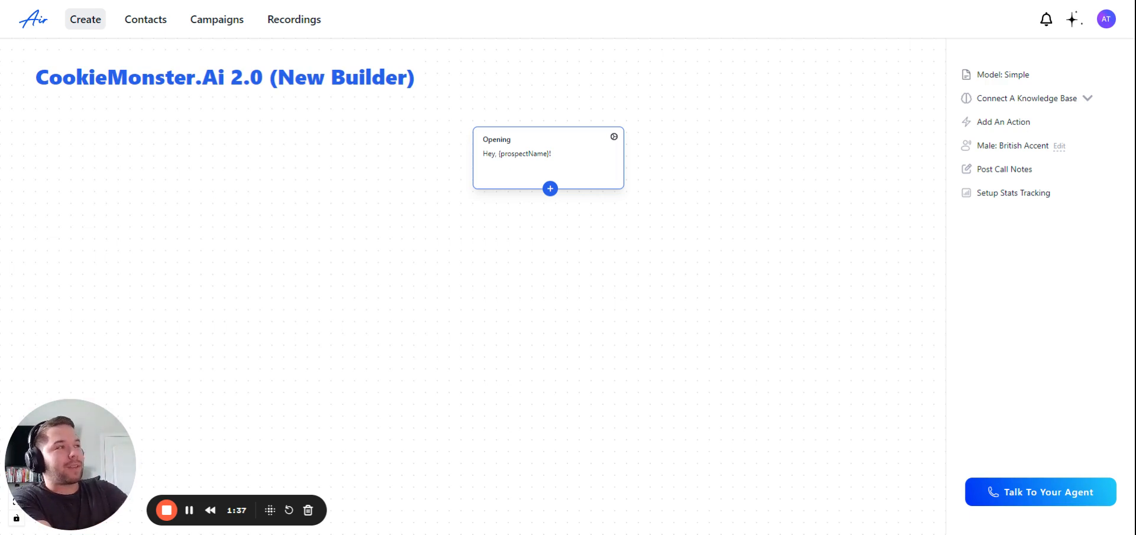
left_click(1003, 78)
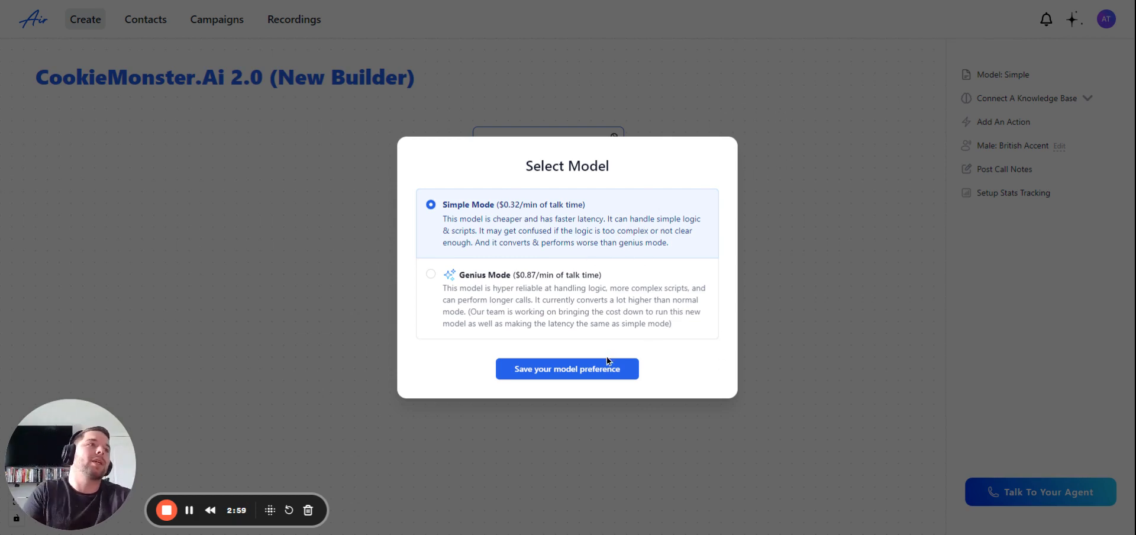
left_click(592, 369)
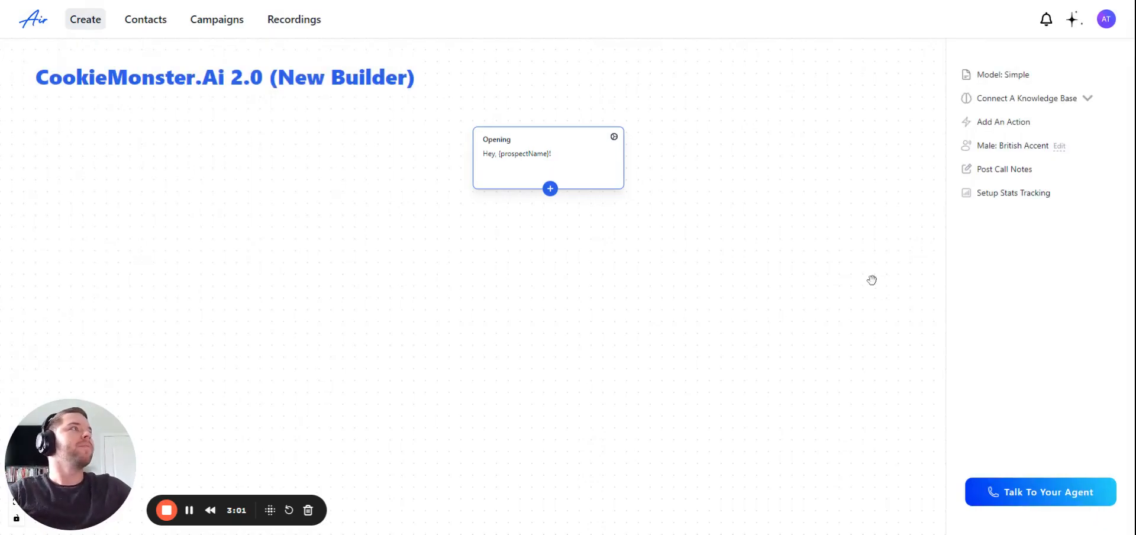
Step: Examine the agent's action, knowledge base, voice, post call notes and stats tracking settings without changing them
left_click(979, 122)
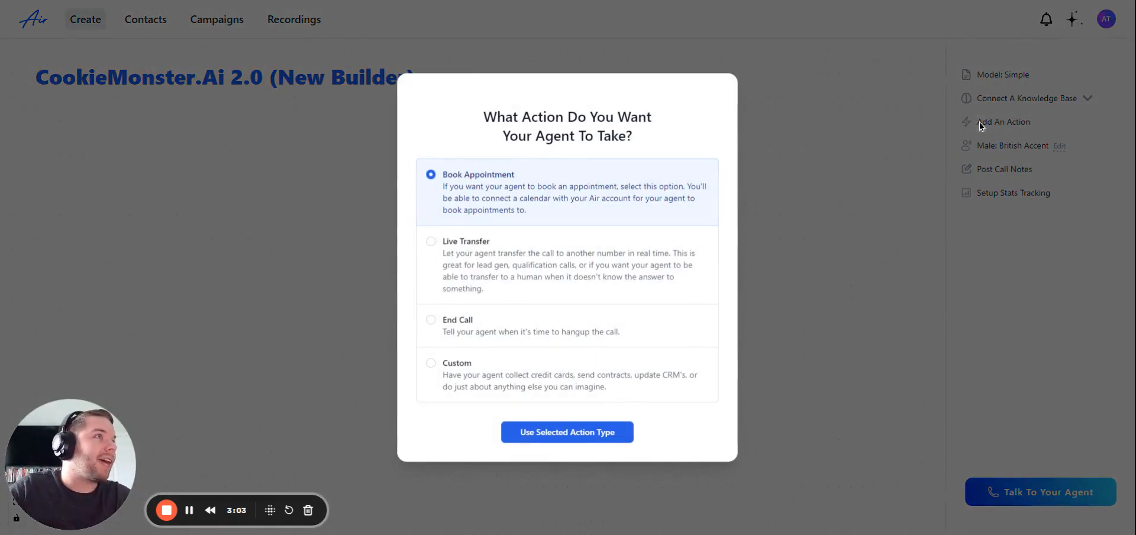
left_click(718, 100)
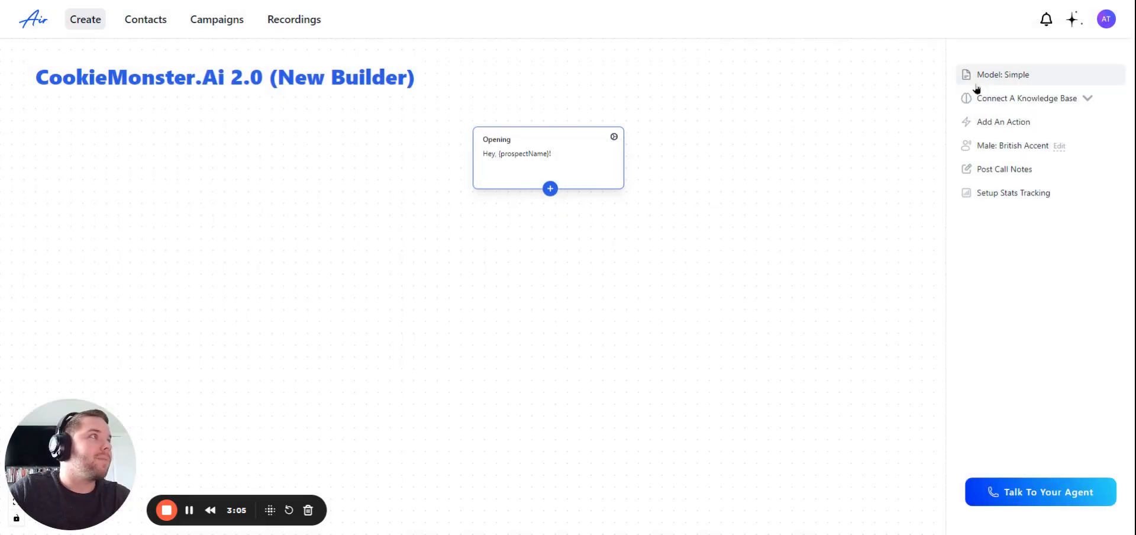
left_click(1024, 98)
left_click(862, 95)
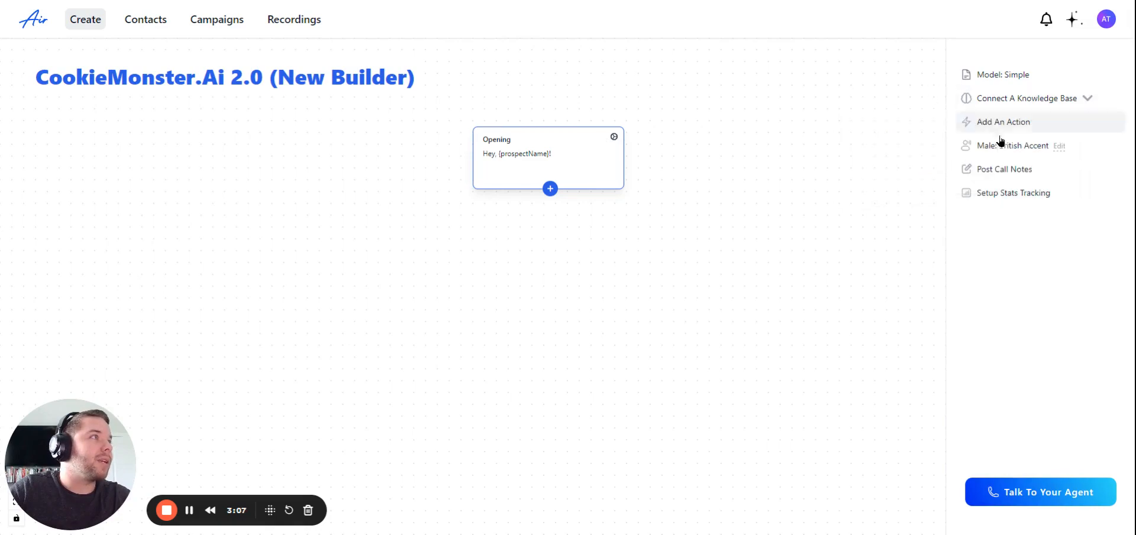
left_click(1006, 146)
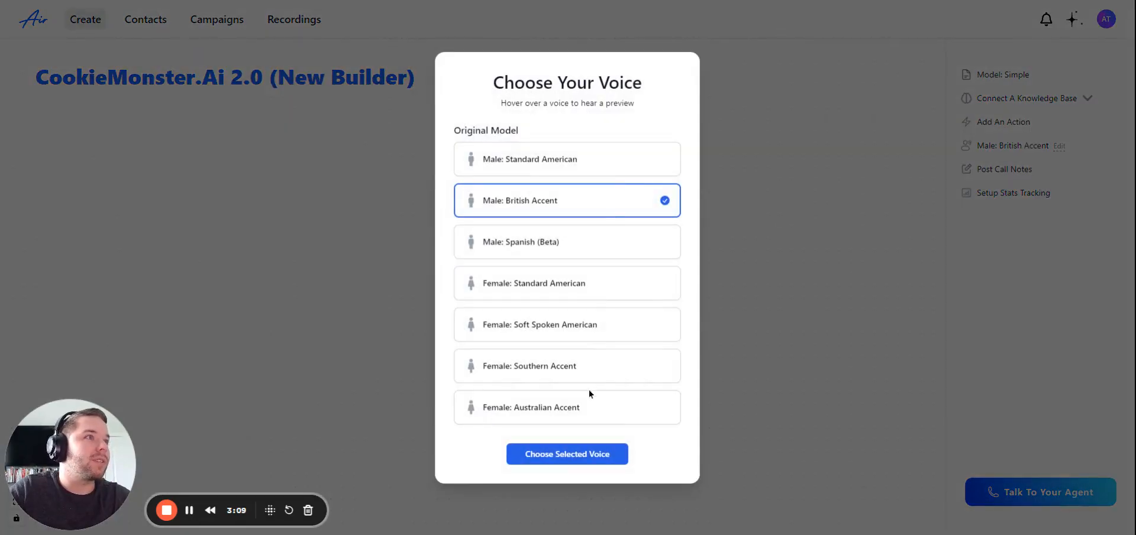
left_click(793, 243)
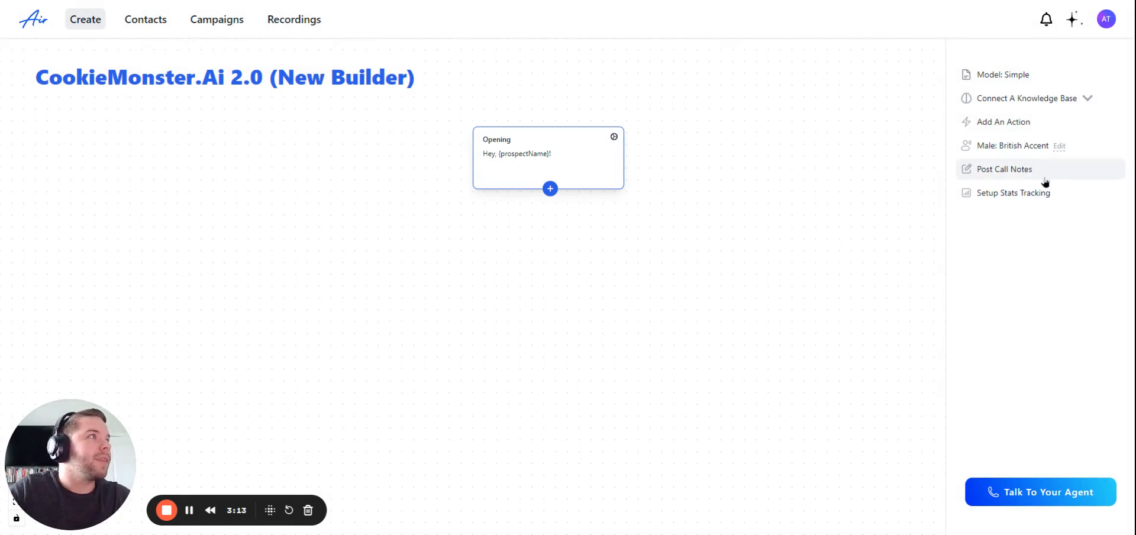
left_click(1013, 170)
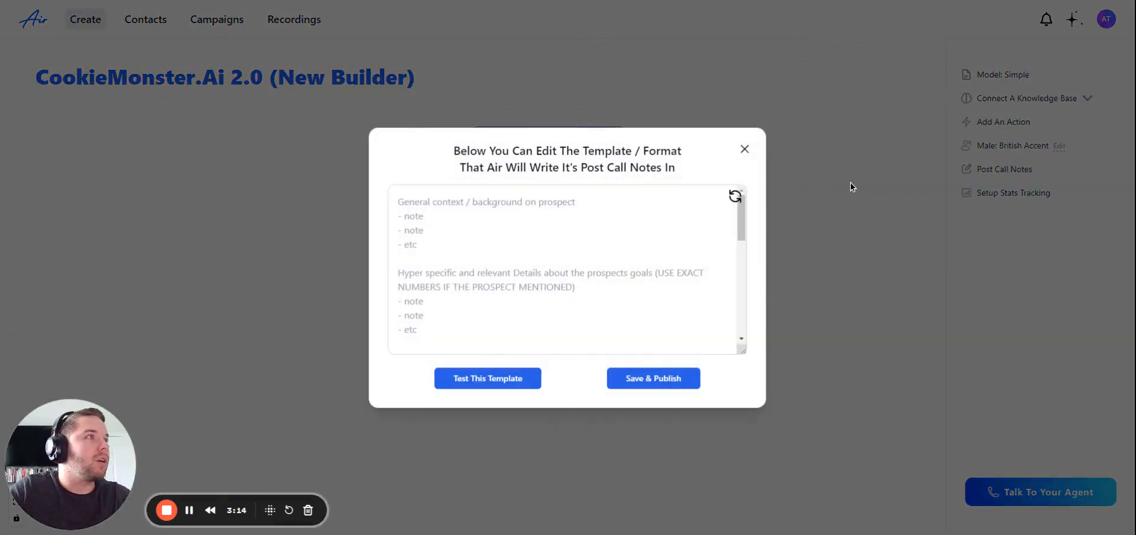
left_click(744, 149)
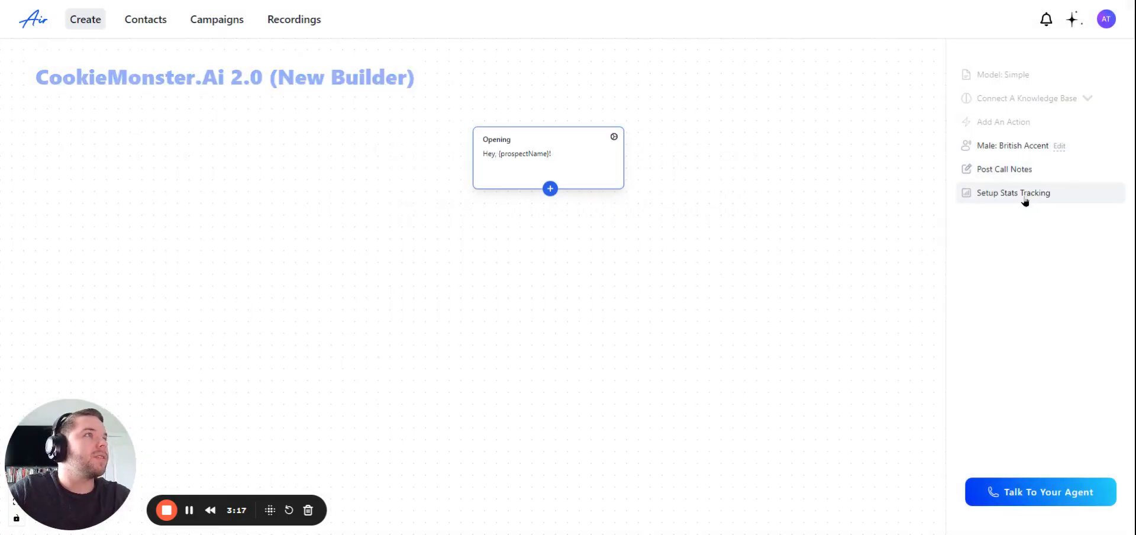
left_click(1025, 198)
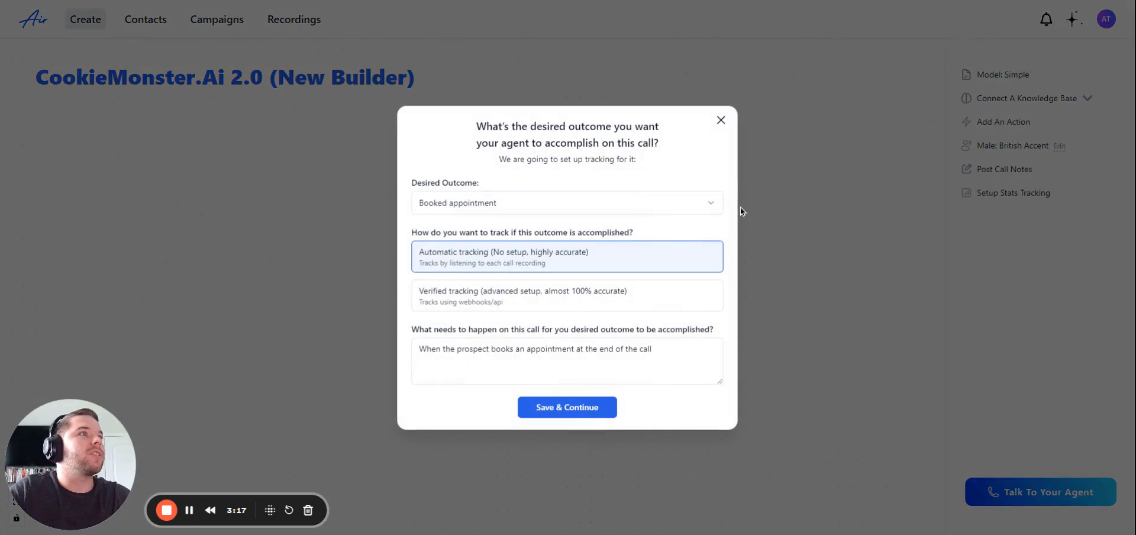
left_click(720, 120)
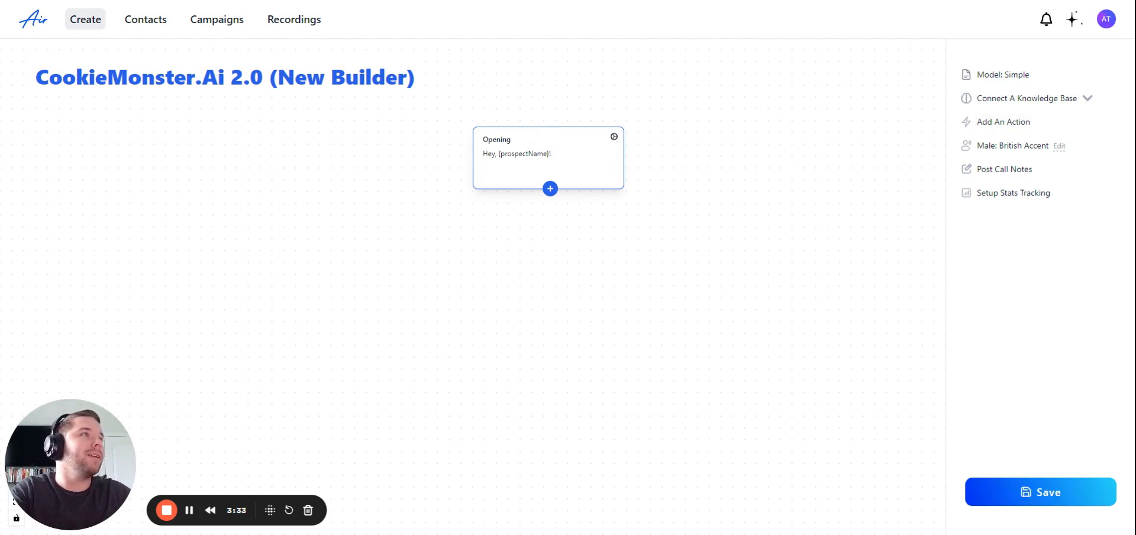
Step: Extend the Opening script after {prospectName} with "This is", the agent's name, and "calling from Cookie monster dot Ay eye got a second to talk?"
left_click(614, 139)
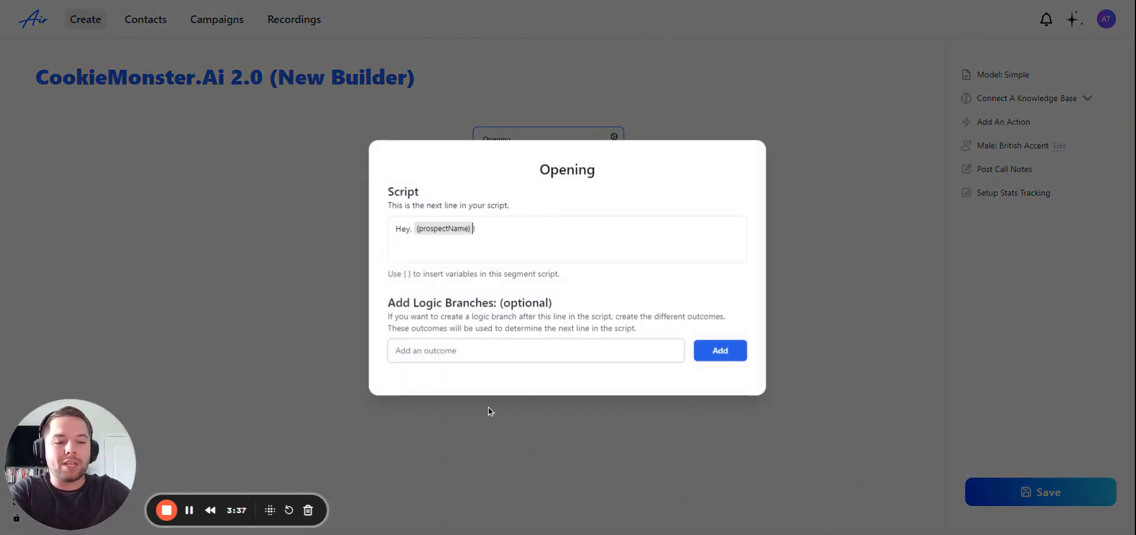
type("Thisa is")
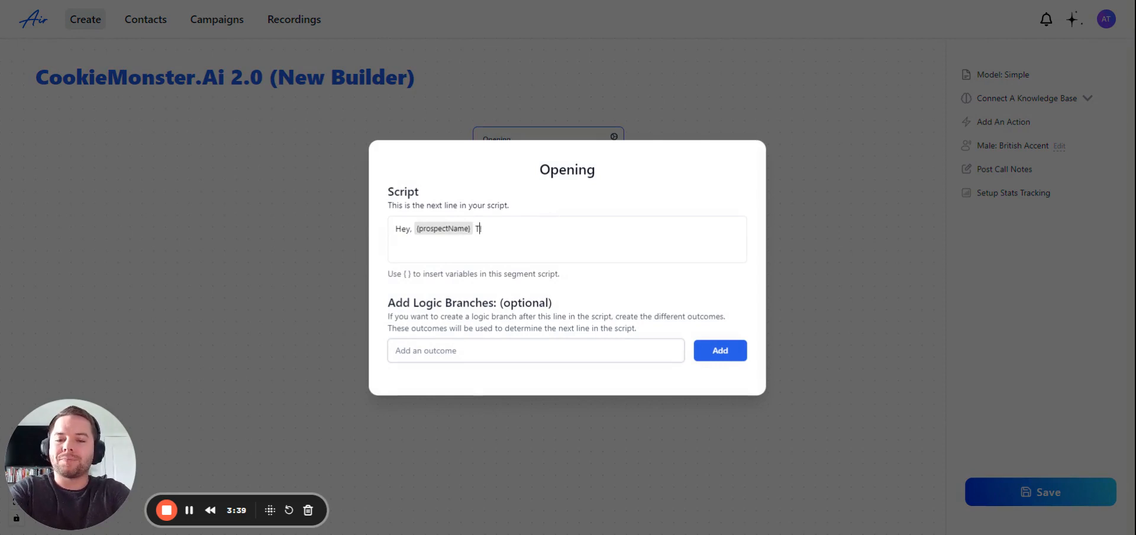
key("BackSpace")
key("BackSpace")
key("BackSpace")
key("BackSpace")
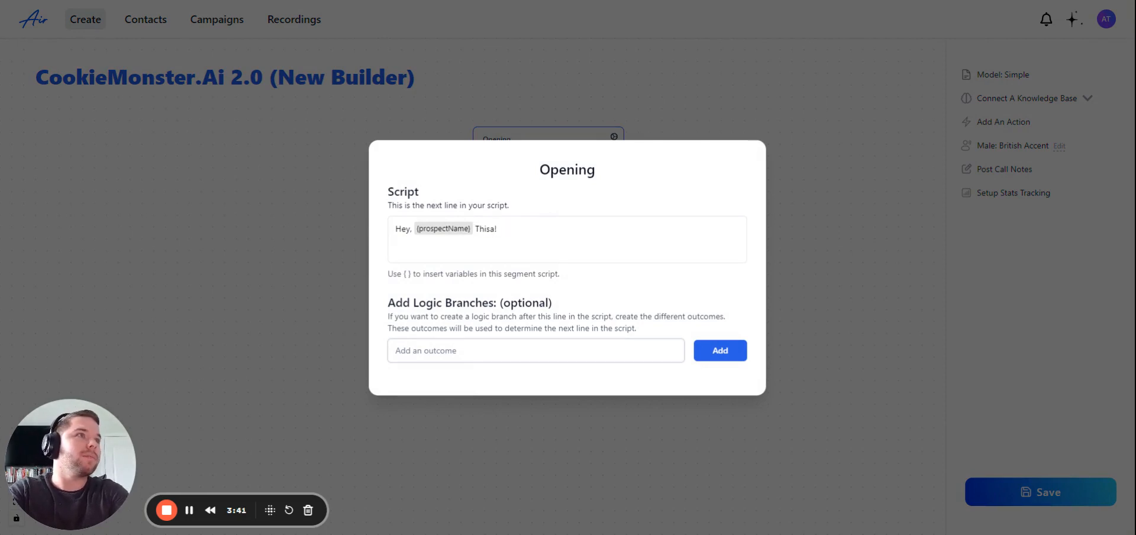
type("is ")
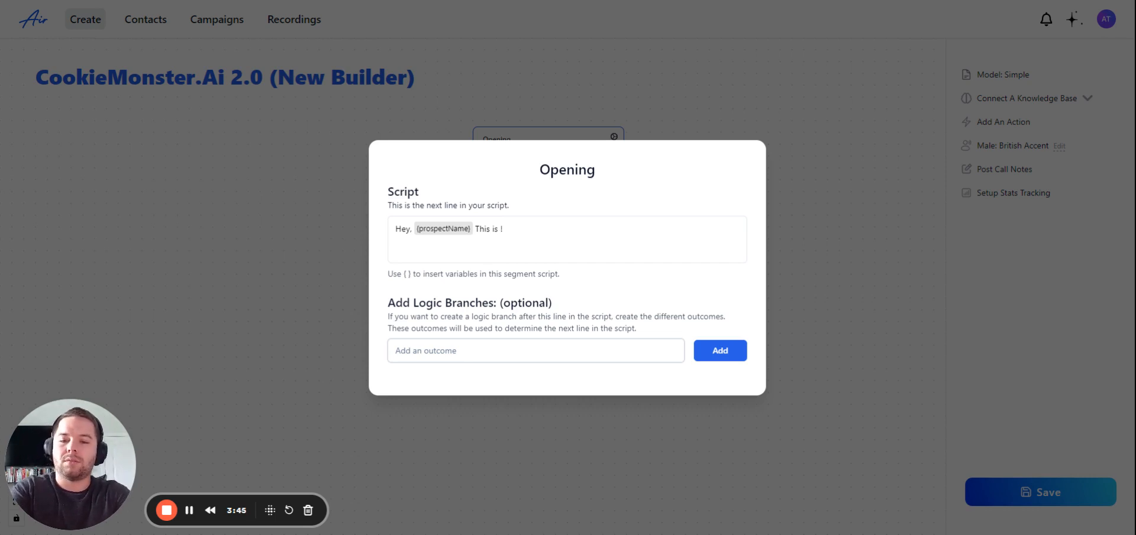
type("Raina")
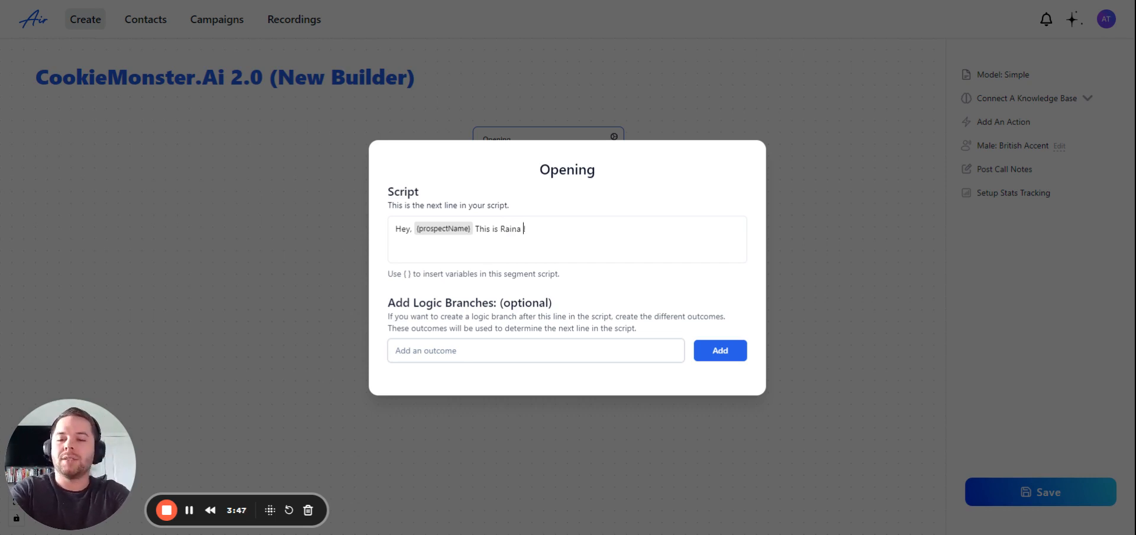
type(" calling from C")
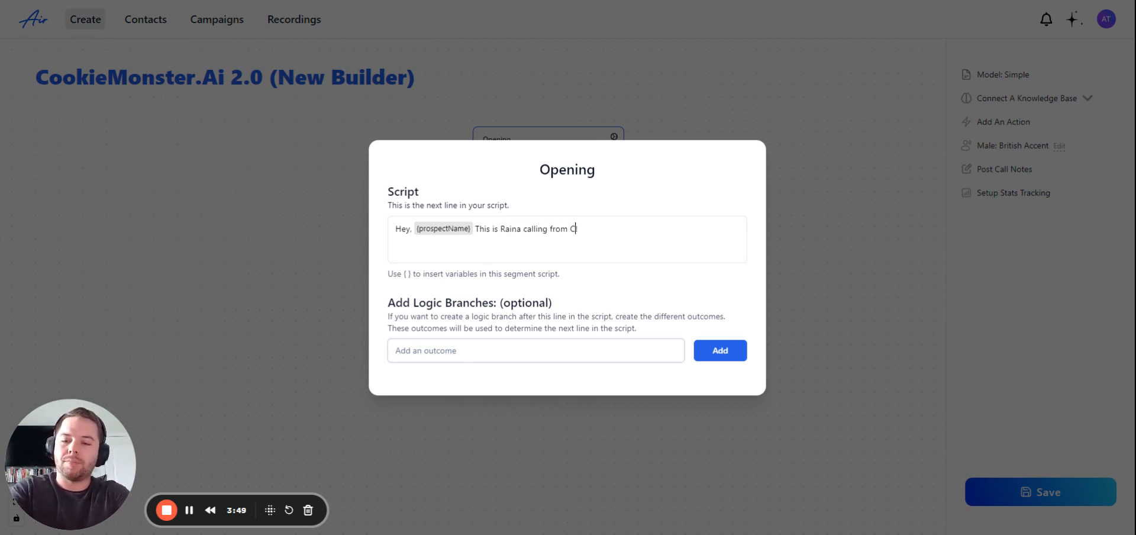
type("ookie monster.")
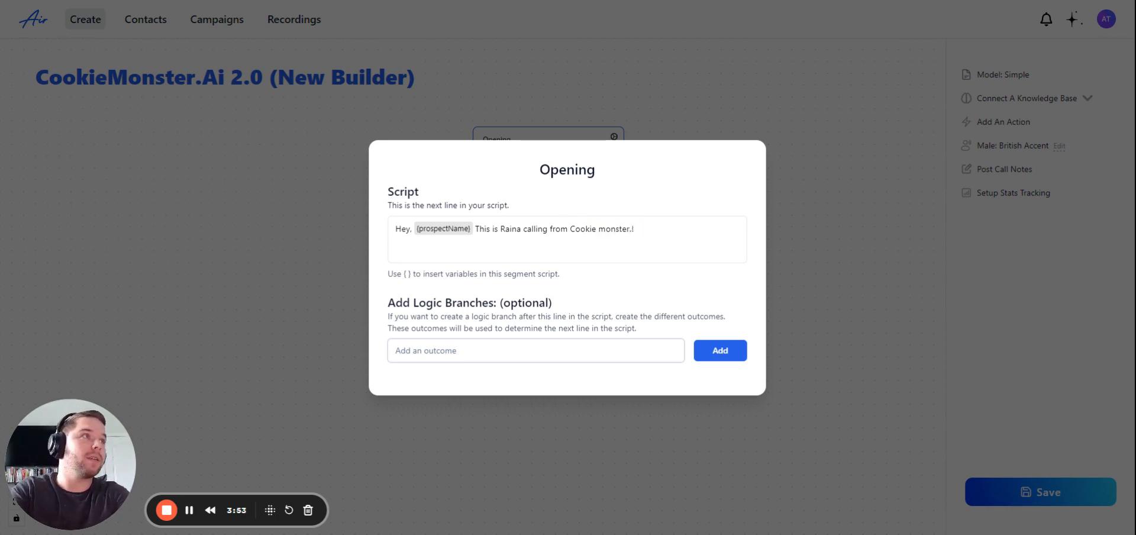
type("a dot A")
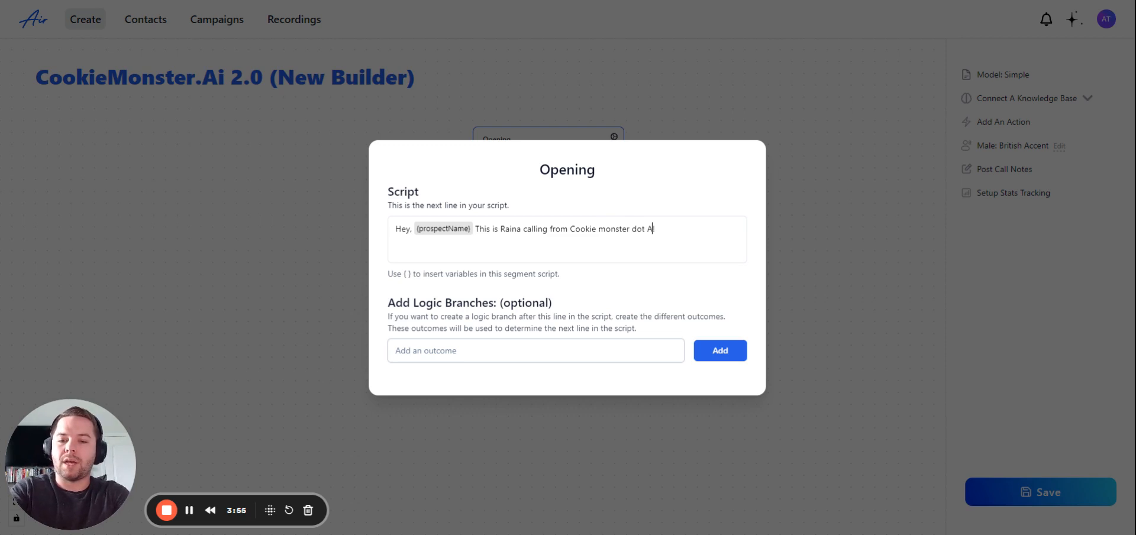
type("y eye")
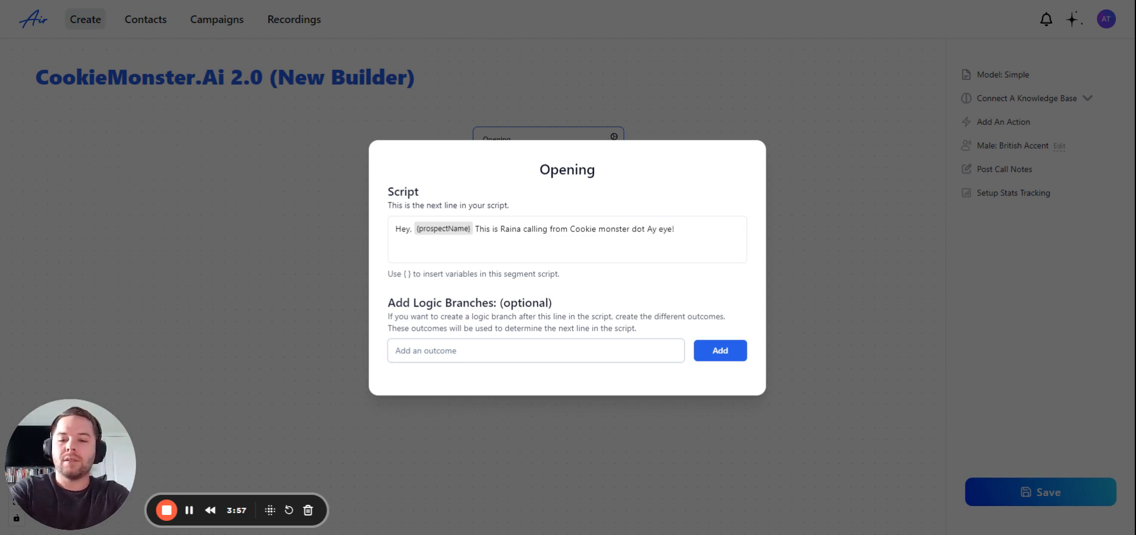
type(" got a seco")
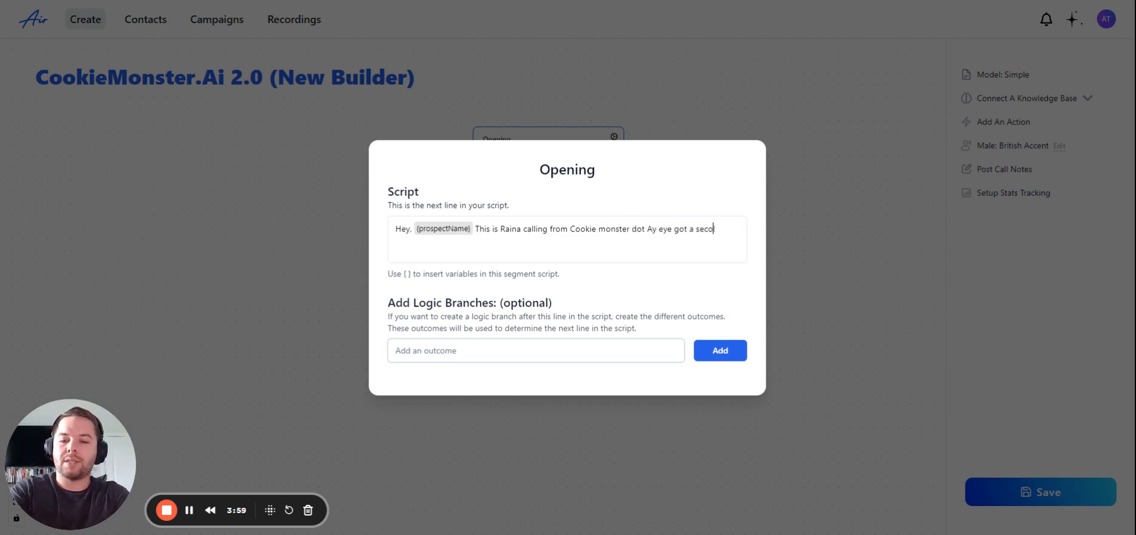
type("nd to talk?")
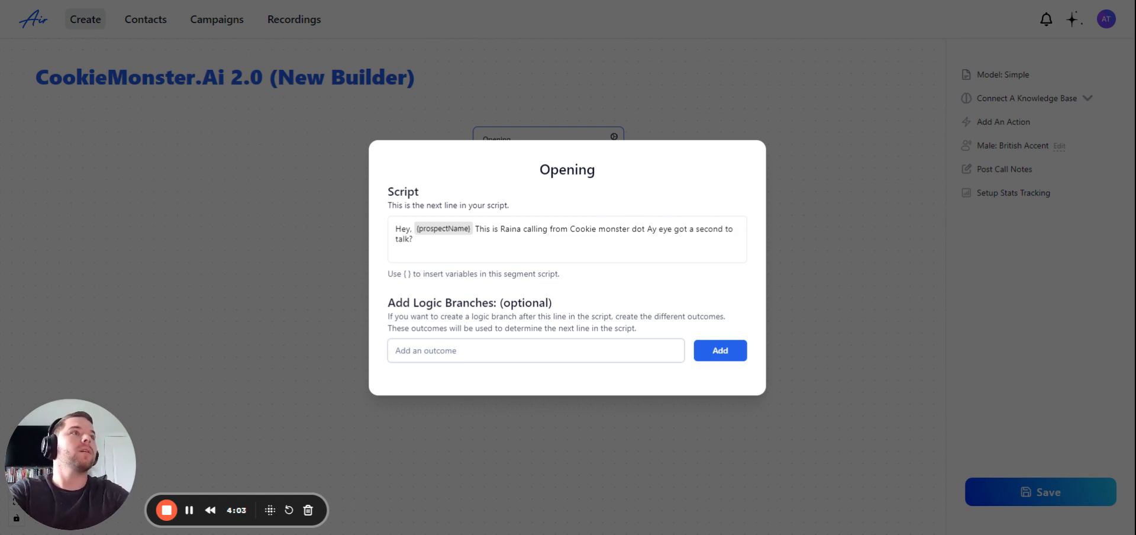
Step: Add the logic branch outcome "If the prospect answers positively" to the Opening segment
left_click(518, 354)
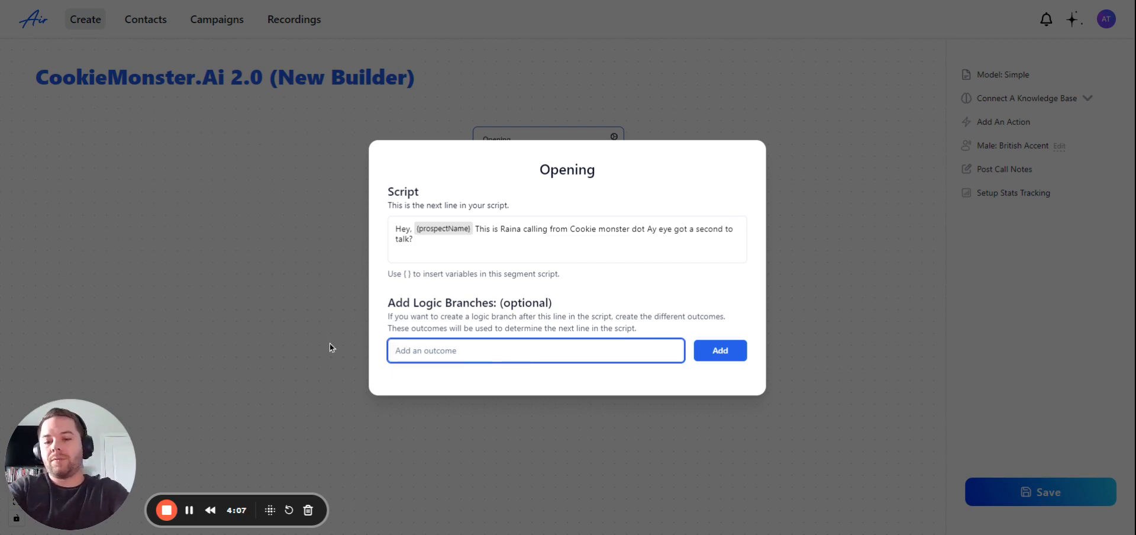
type("If theh pro")
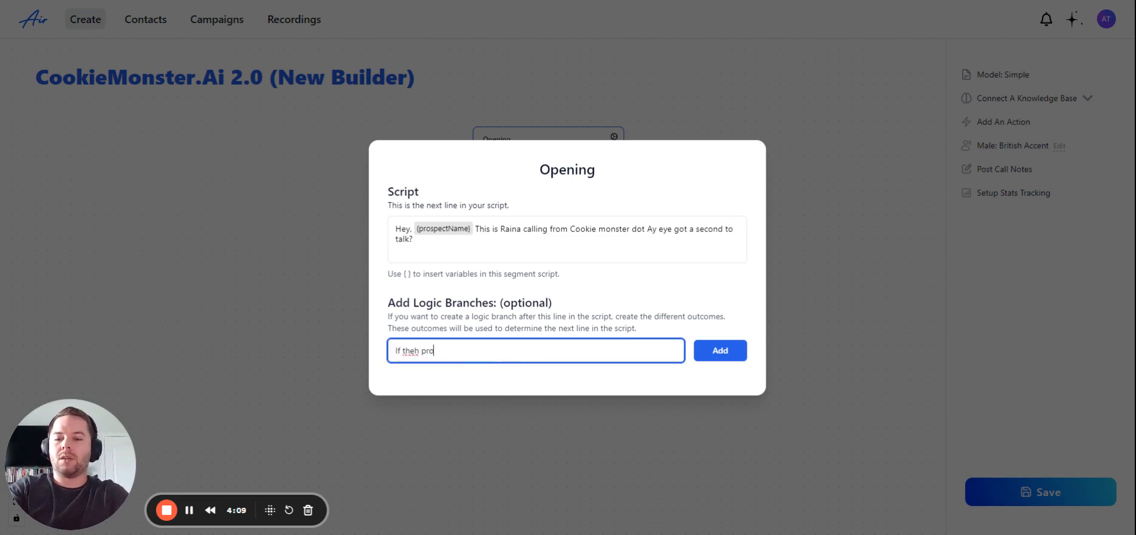
type("spect answer")
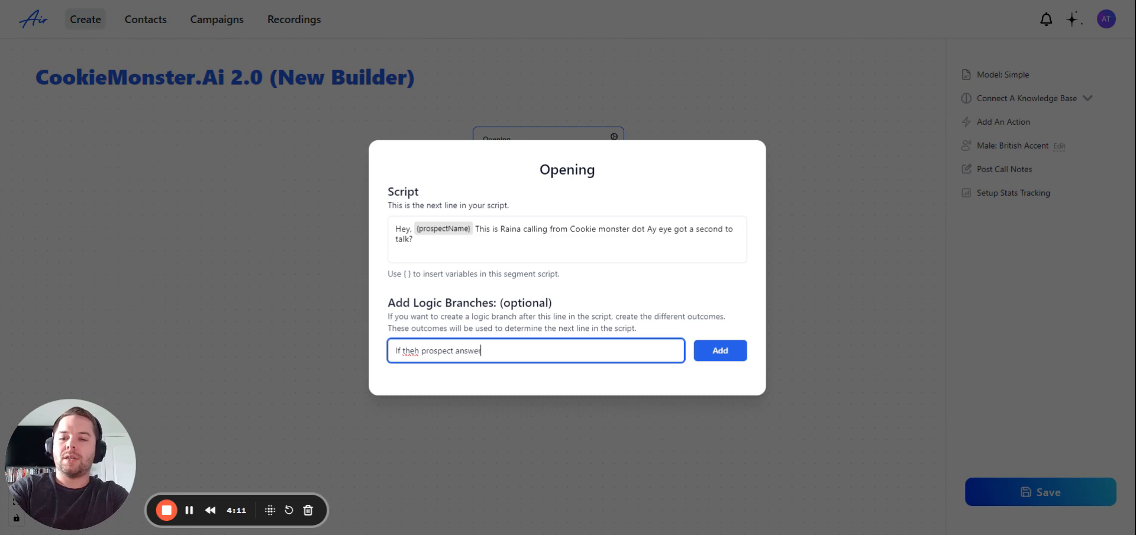
type("s positivelyt ")
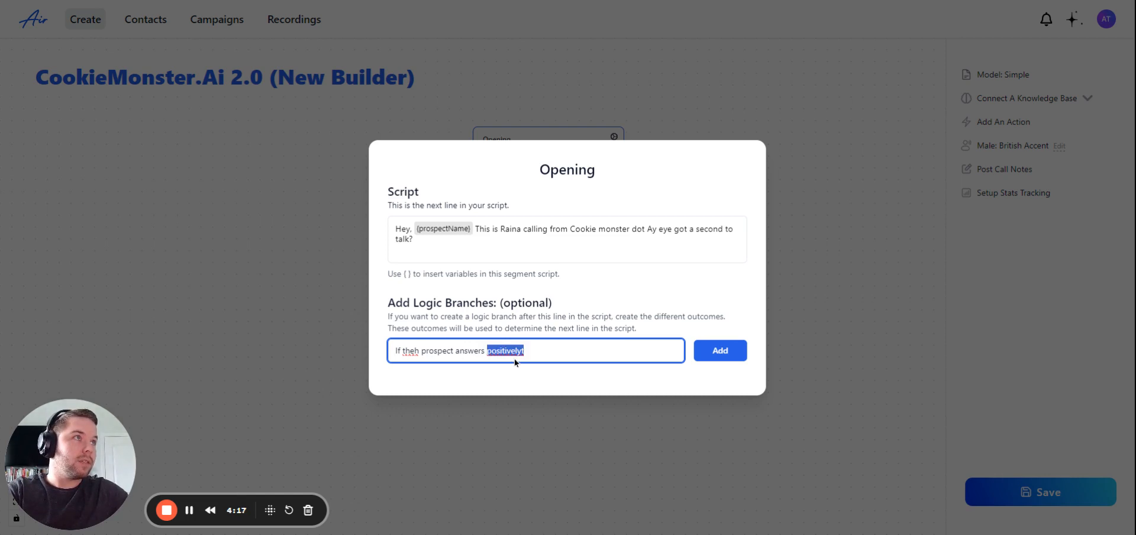
type("positively")
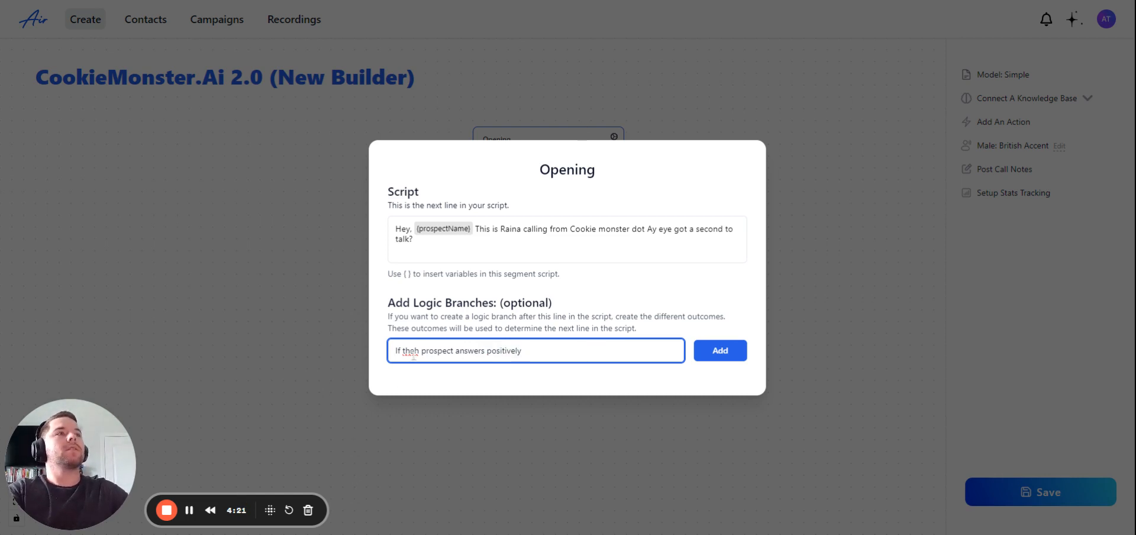
type("the")
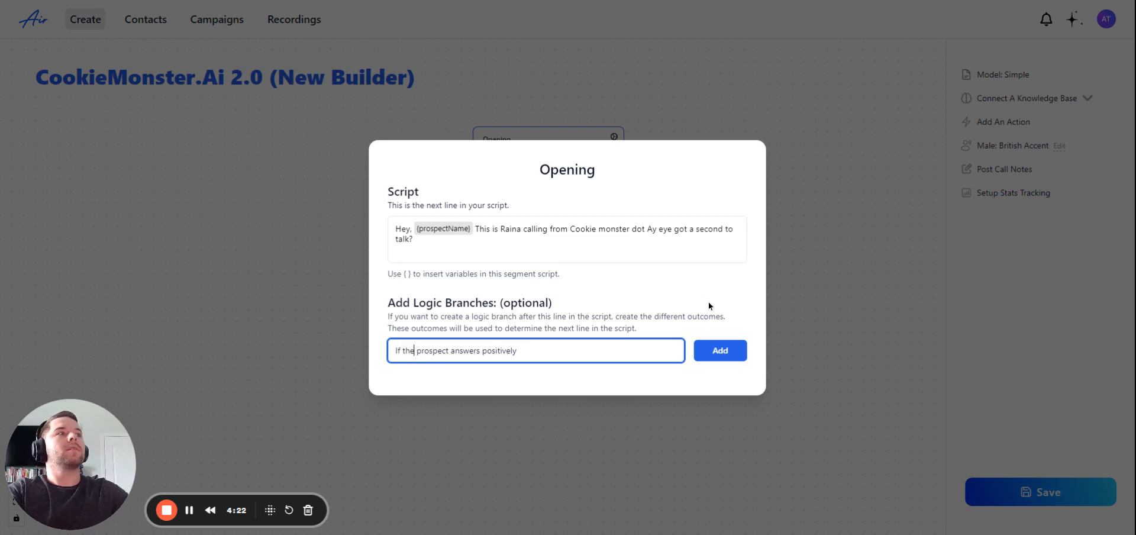
left_click(716, 348)
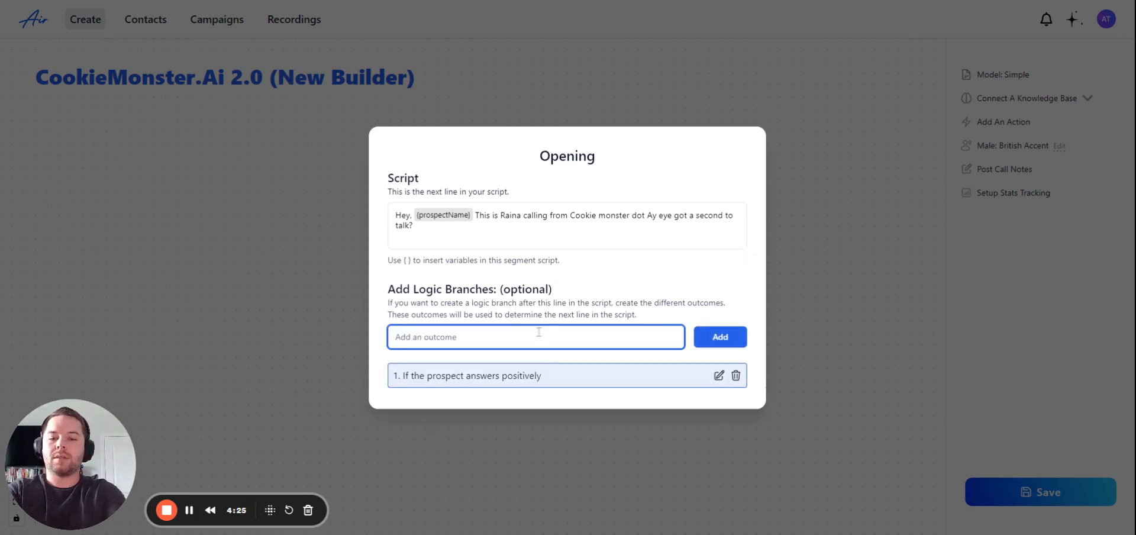
type("If the prosc")
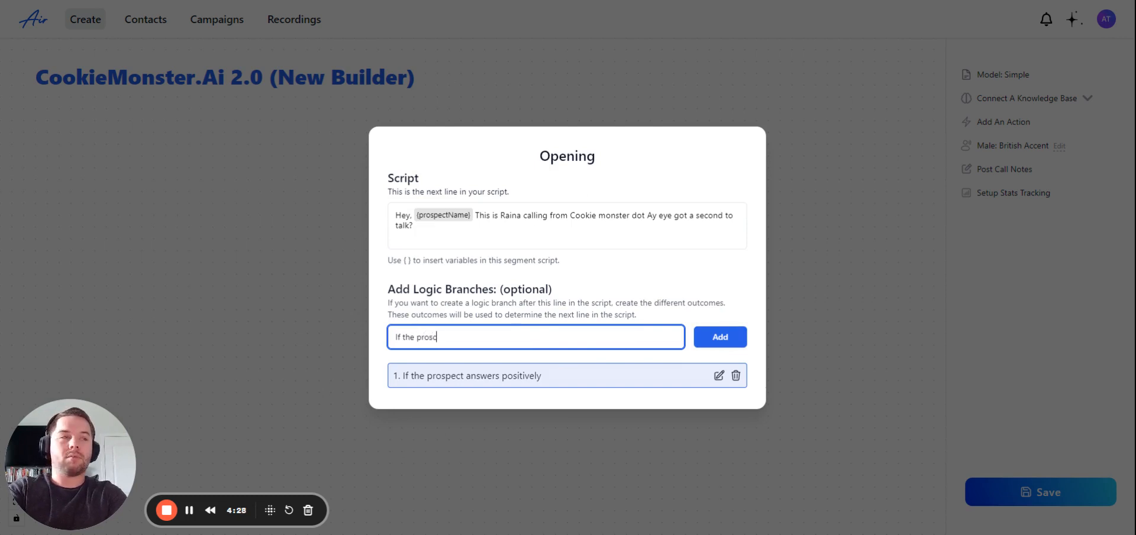
key("BackSpace")
type("pec")
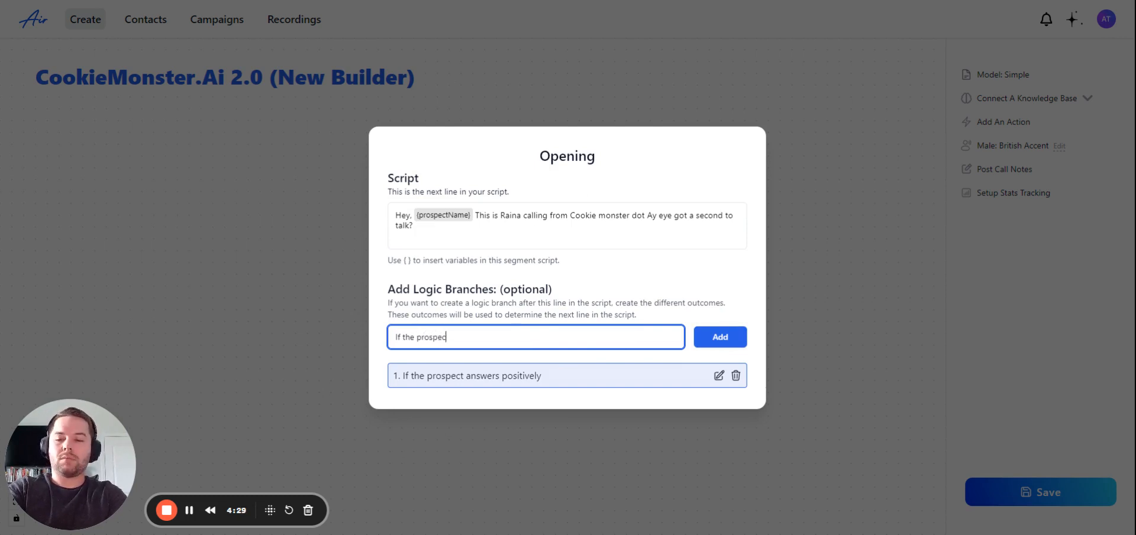
type("t answers n")
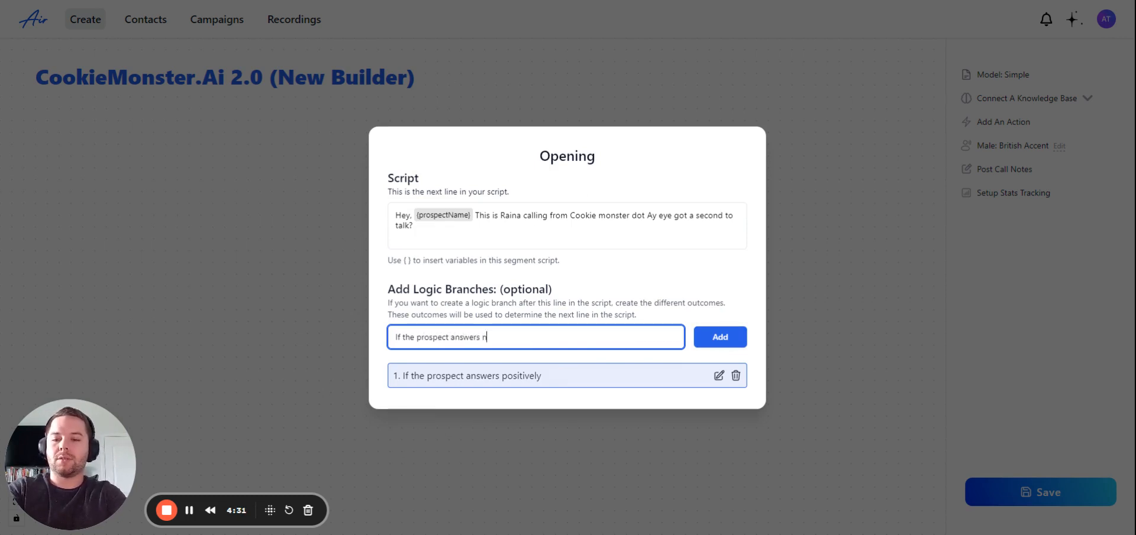
type("egativley")
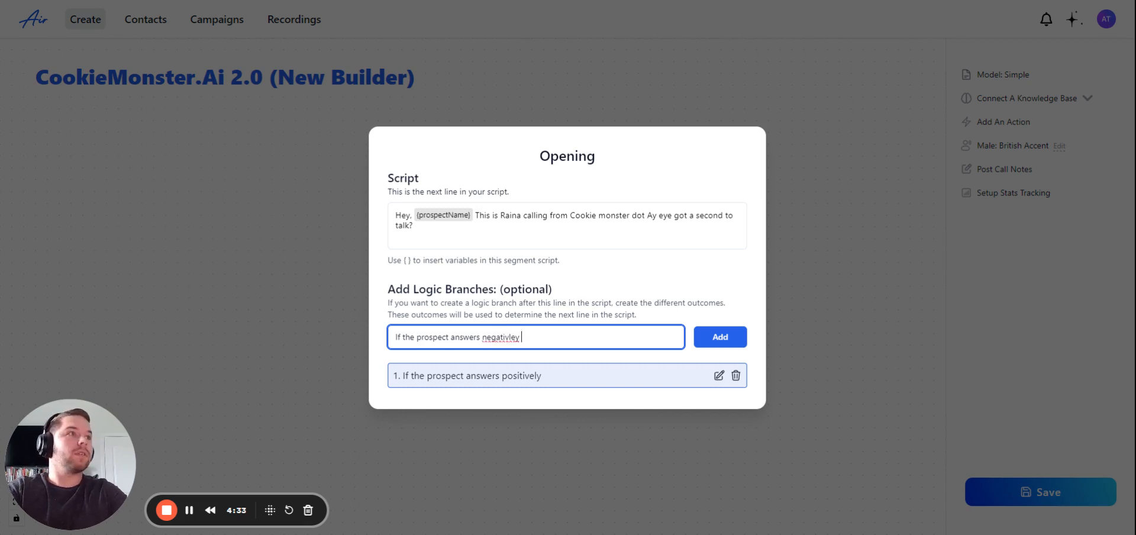
double_click(494, 339)
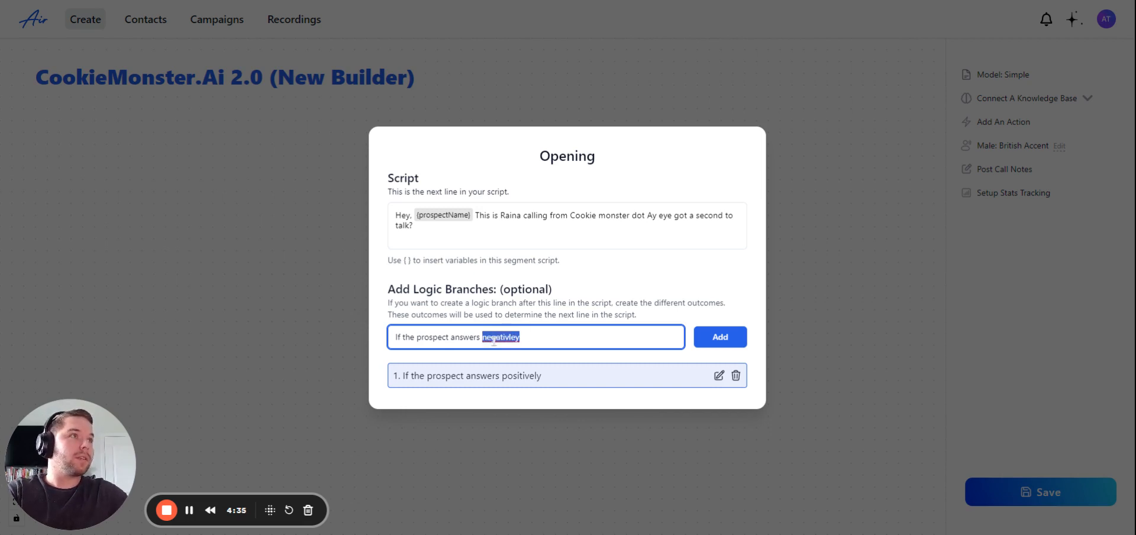
left_click(538, 110)
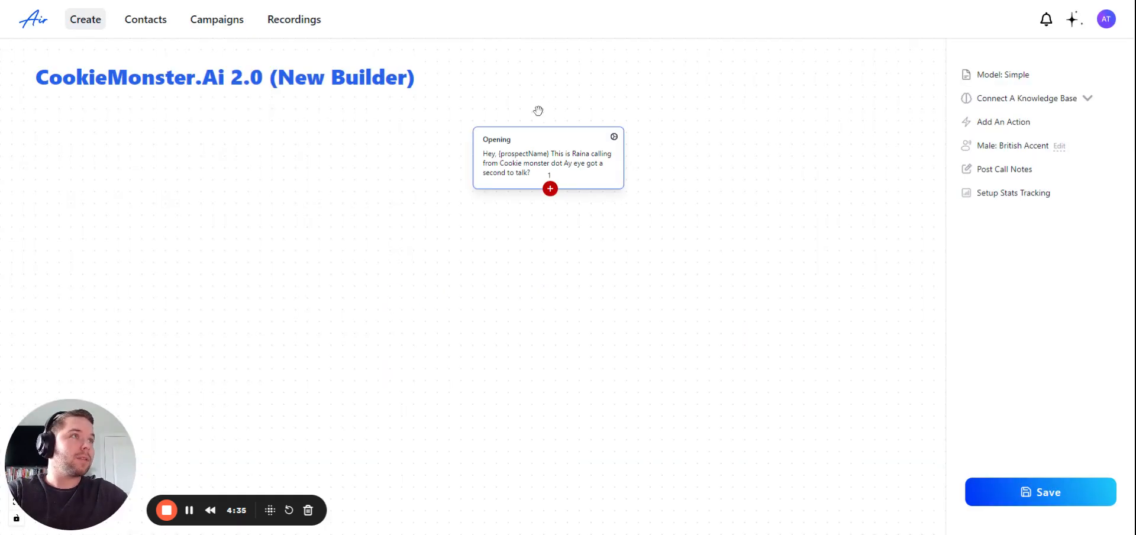
Step: Add a second Opening outcome, "If the prospect answers negatively.", by reusing the first outcome's wording, and close the Opening settings
left_click(614, 138)
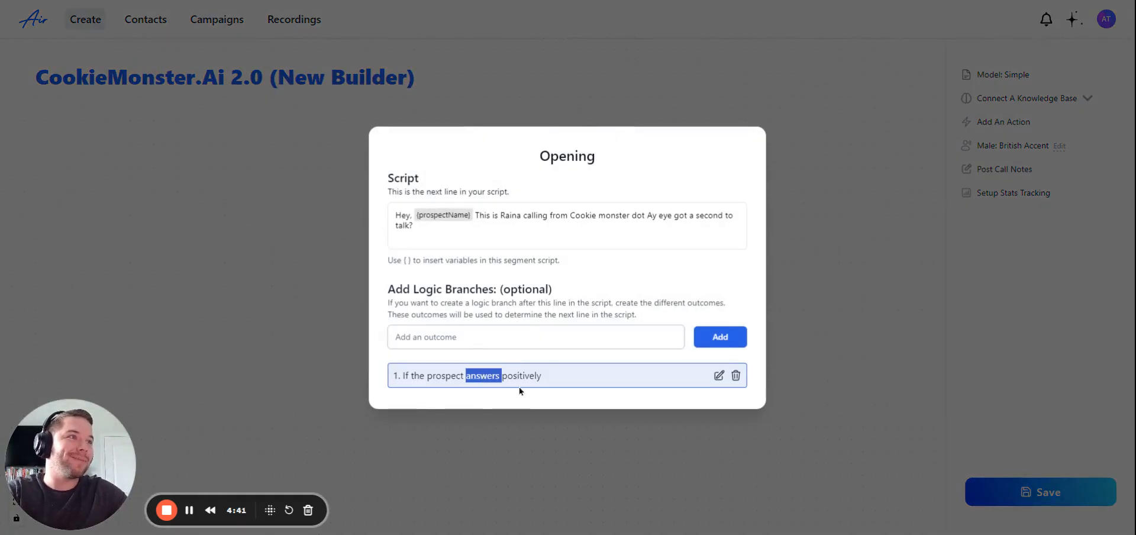
triple_click(498, 376)
key("ctrl+c")
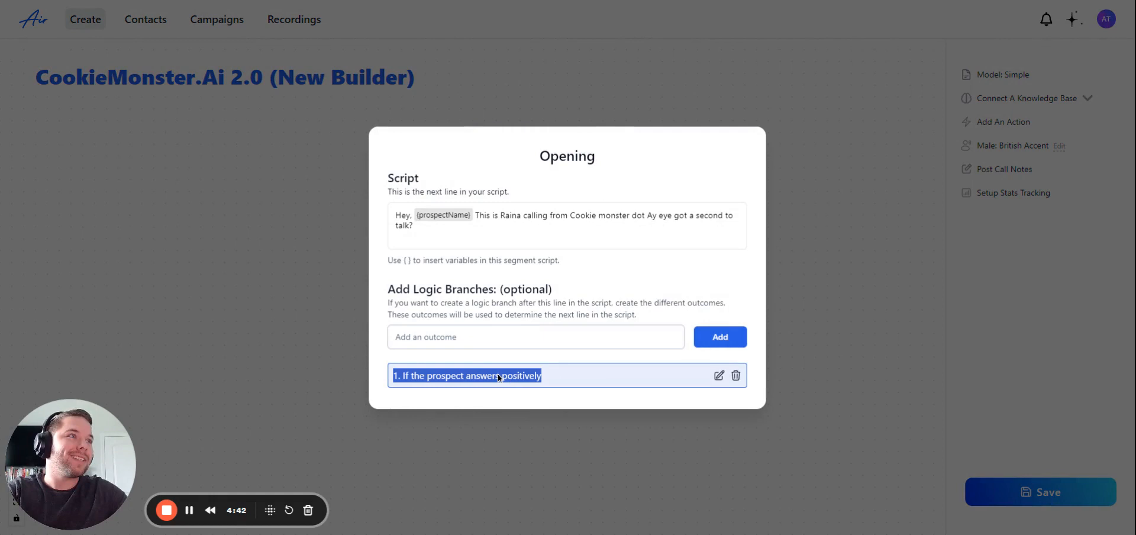
left_click(458, 338)
key("ctrl+v")
left_click(421, 336)
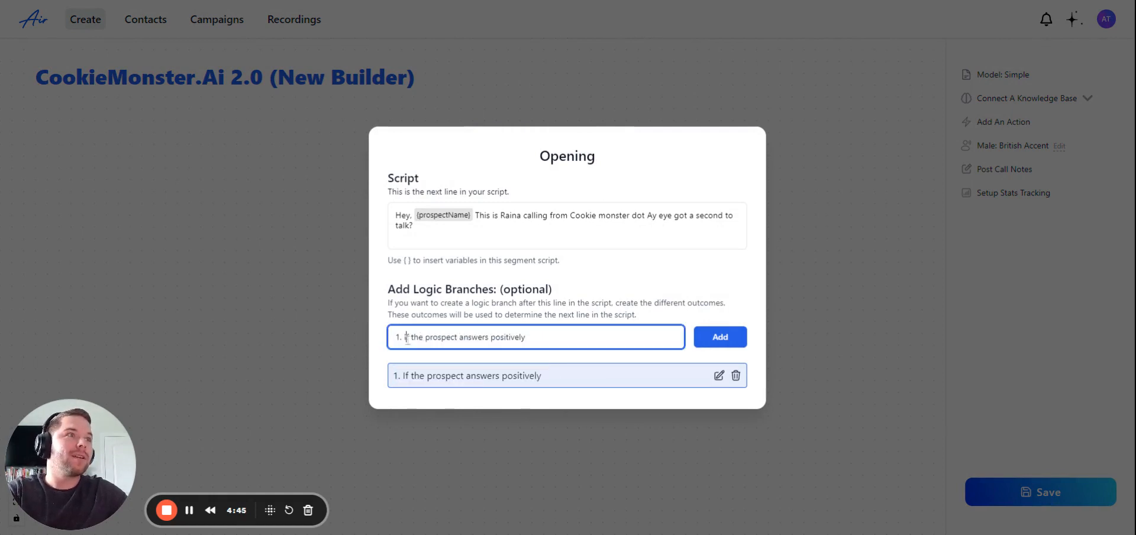
left_click_drag(405, 336, 390, 336)
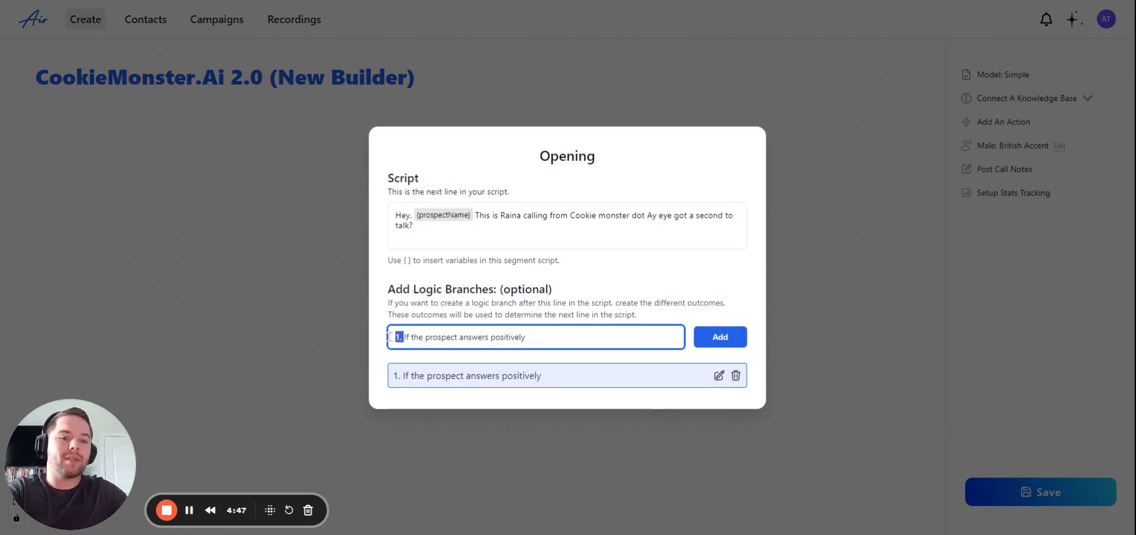
key("BackSpace")
left_click_drag(517, 337, 484, 336)
type("nega")
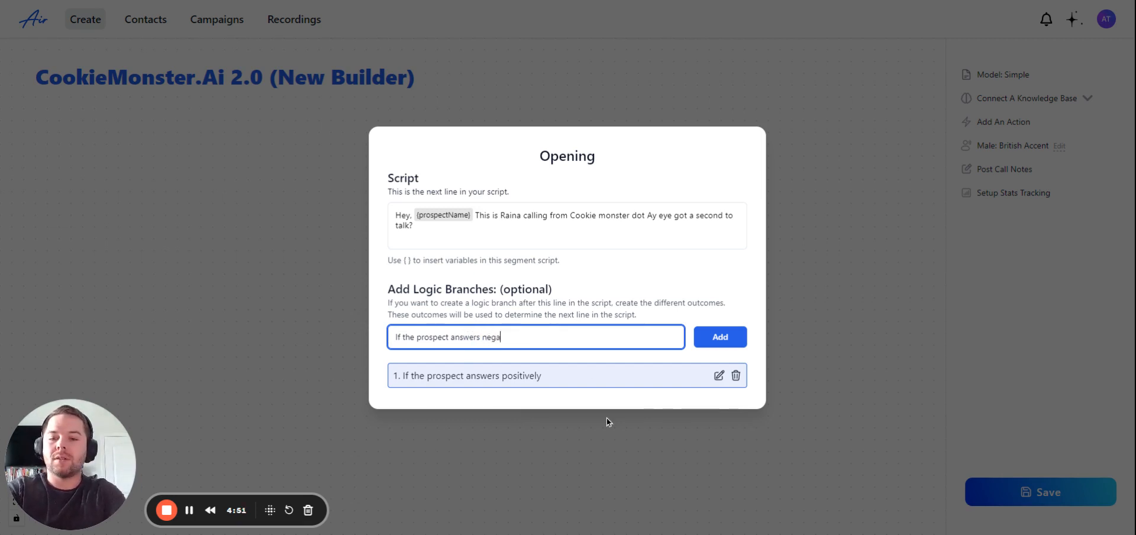
type("tively.")
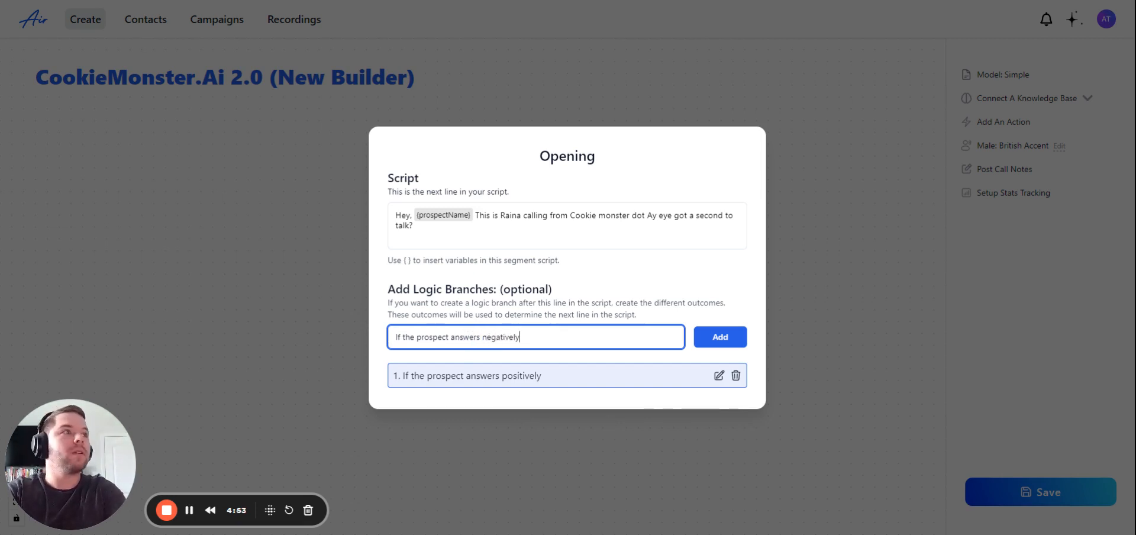
left_click(717, 346)
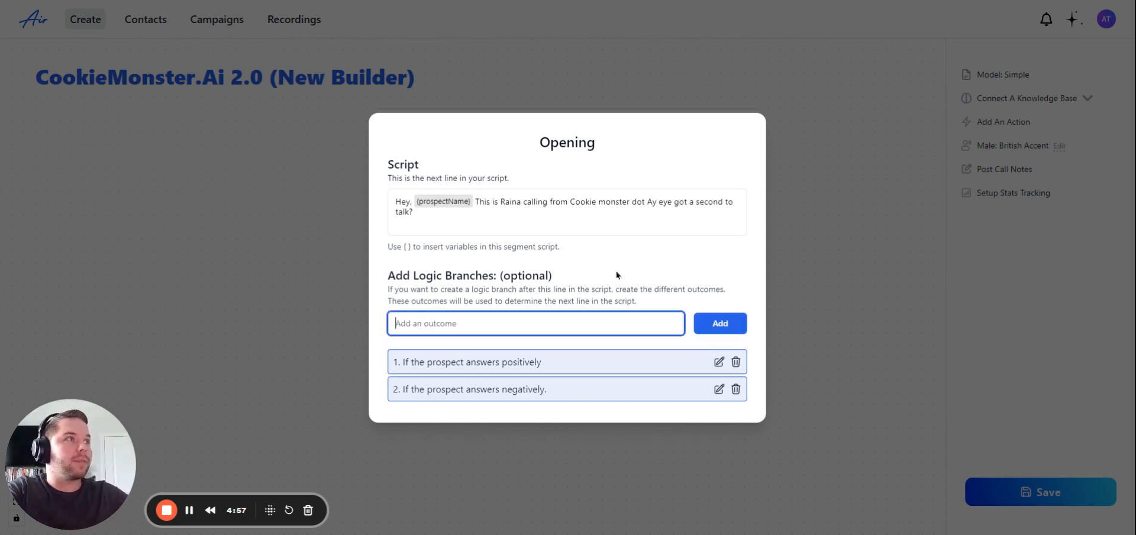
left_click(847, 345)
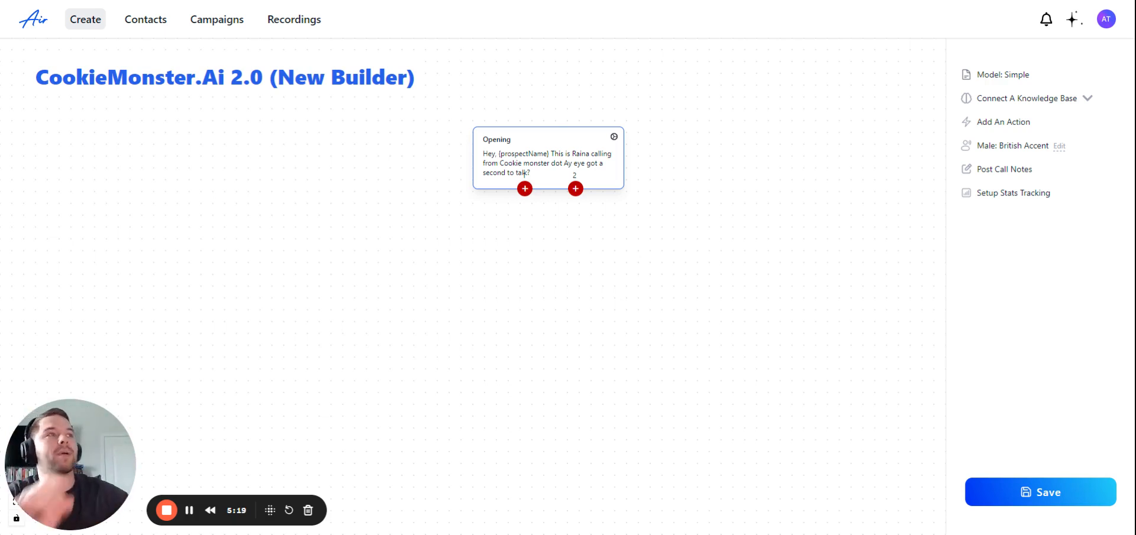
Step: Add a line for each Opening branch, spread the two apart below it, and add a follow-up line under the negative-answer line
left_click(525, 188)
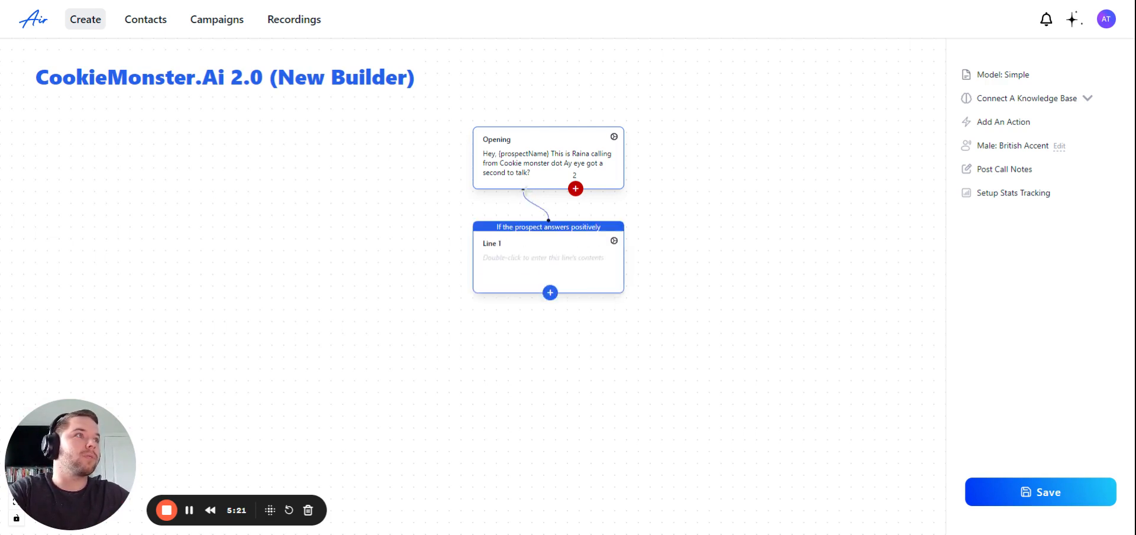
left_click_drag(550, 258, 381, 270)
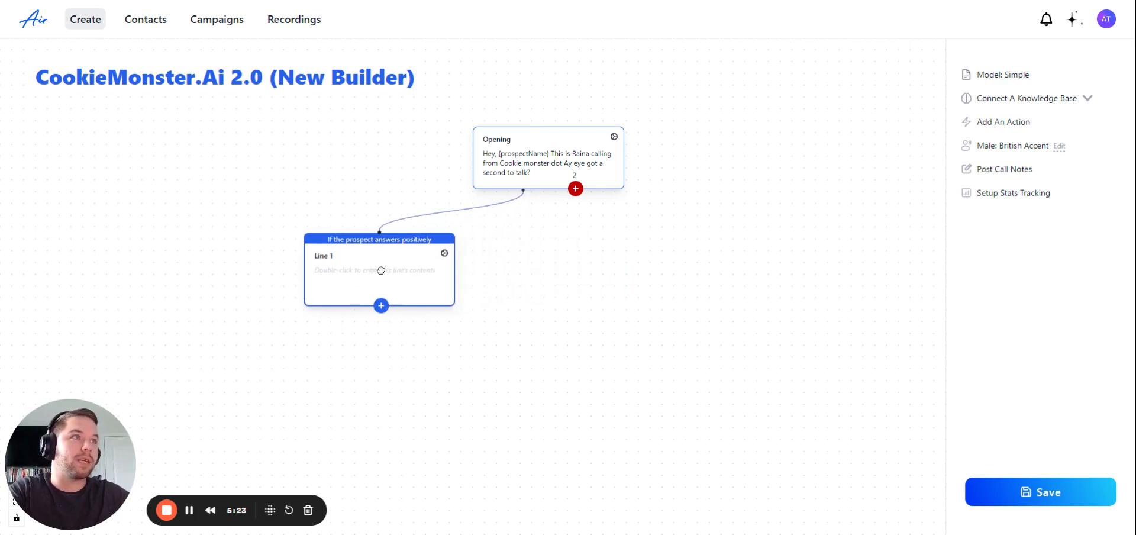
left_click(575, 188)
left_click_drag(585, 289, 725, 306)
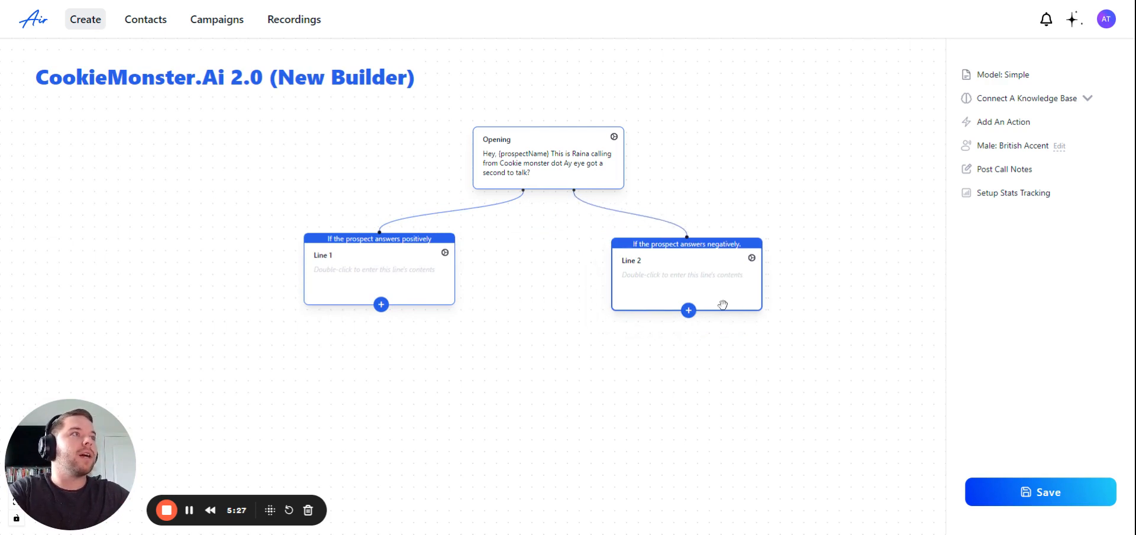
left_click(688, 309)
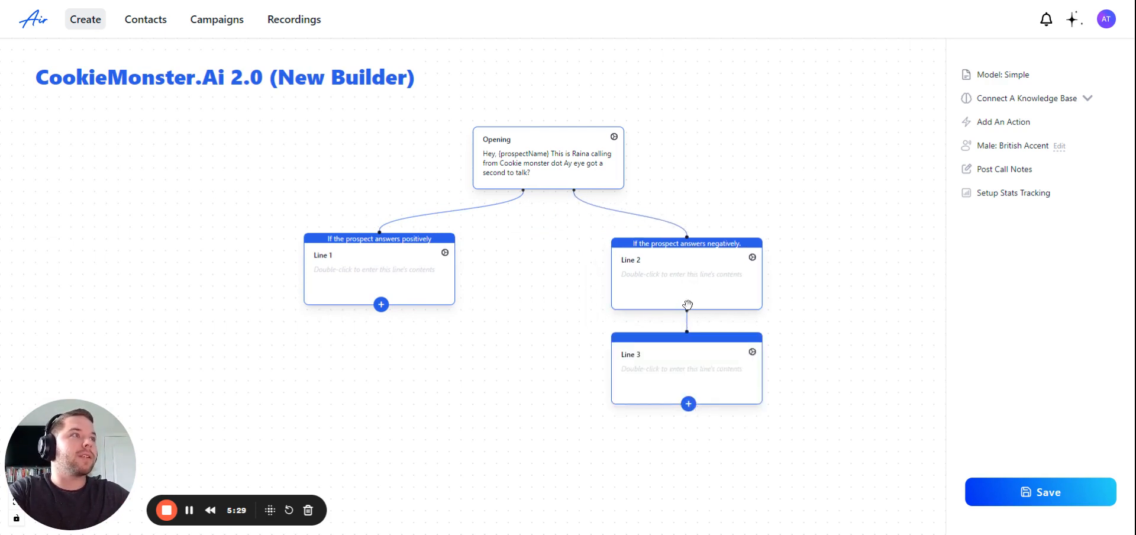
Step: Script Line 2 as "okay. totally get it. im just trying to confirm if you had a chance to watch our demo. did you see it yet?"
left_click(751, 259)
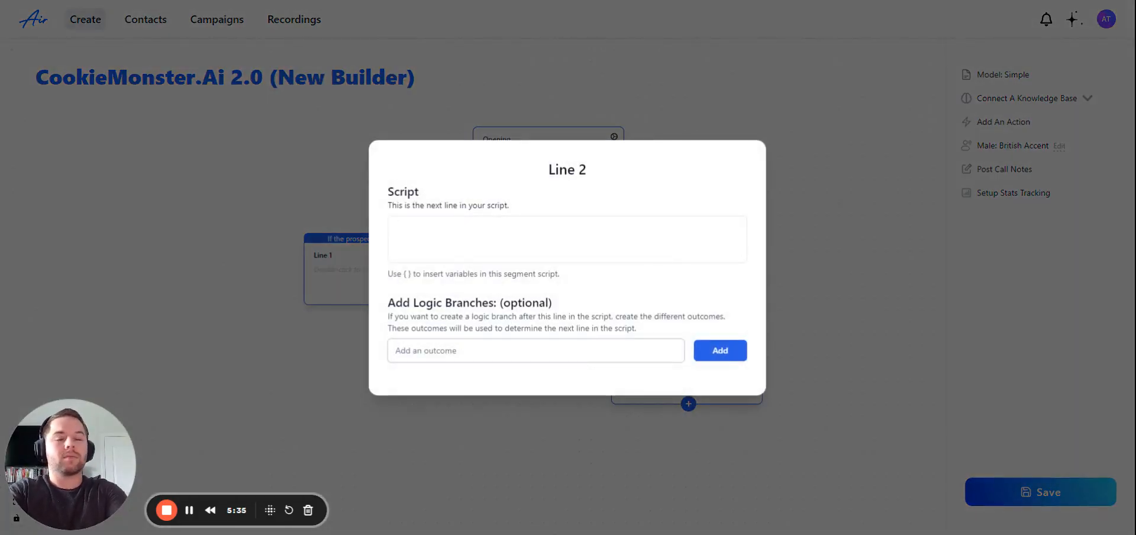
type("okay")
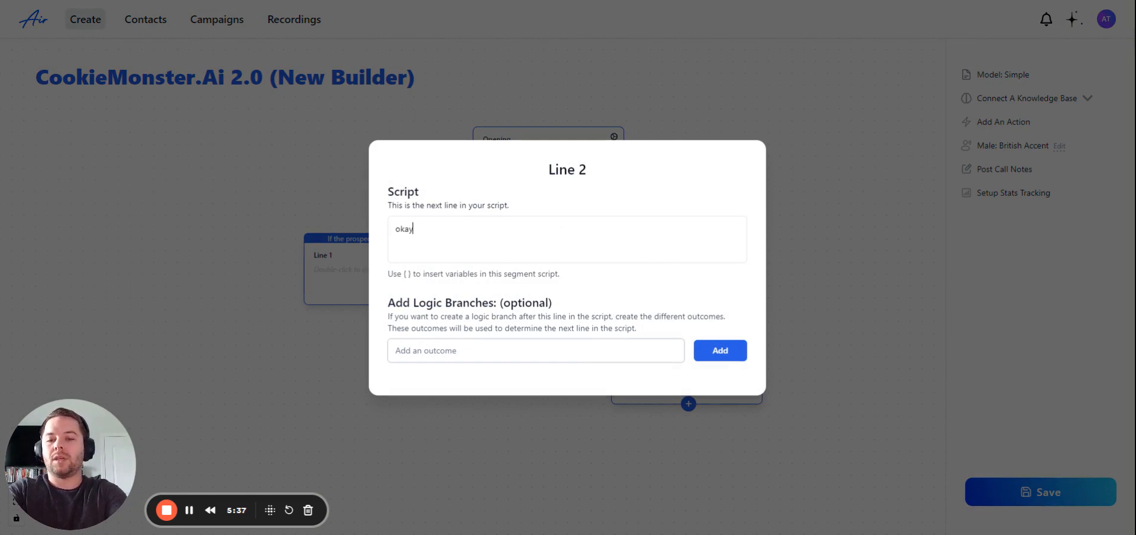
type(".")
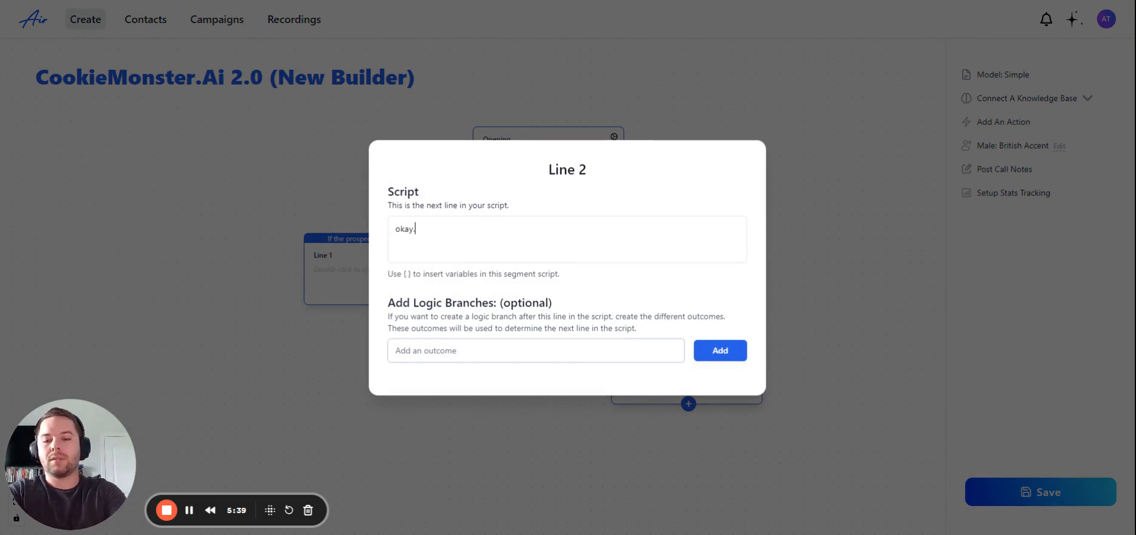
type(" totally get it")
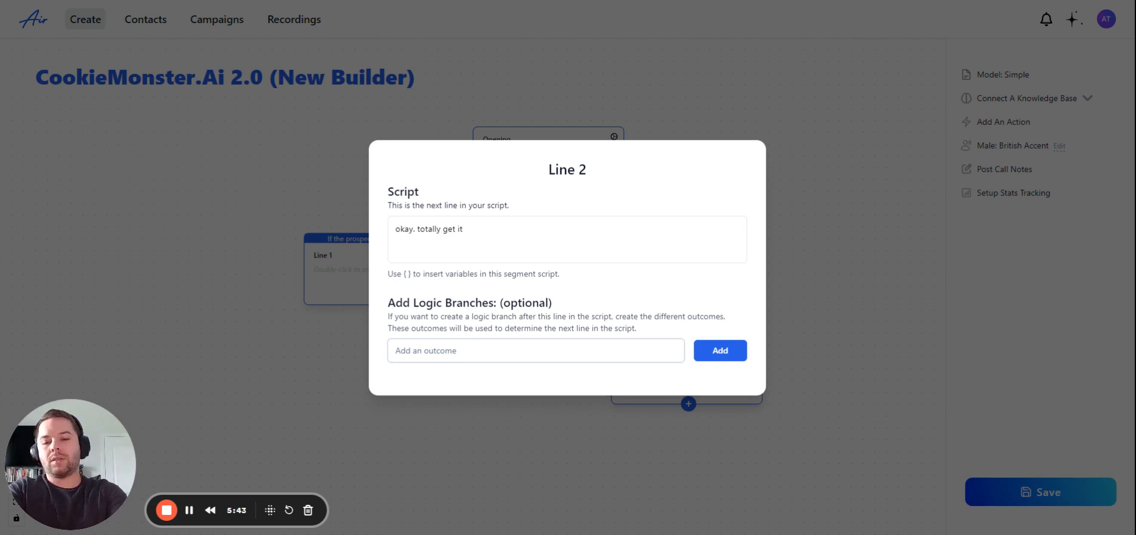
type(". im ju")
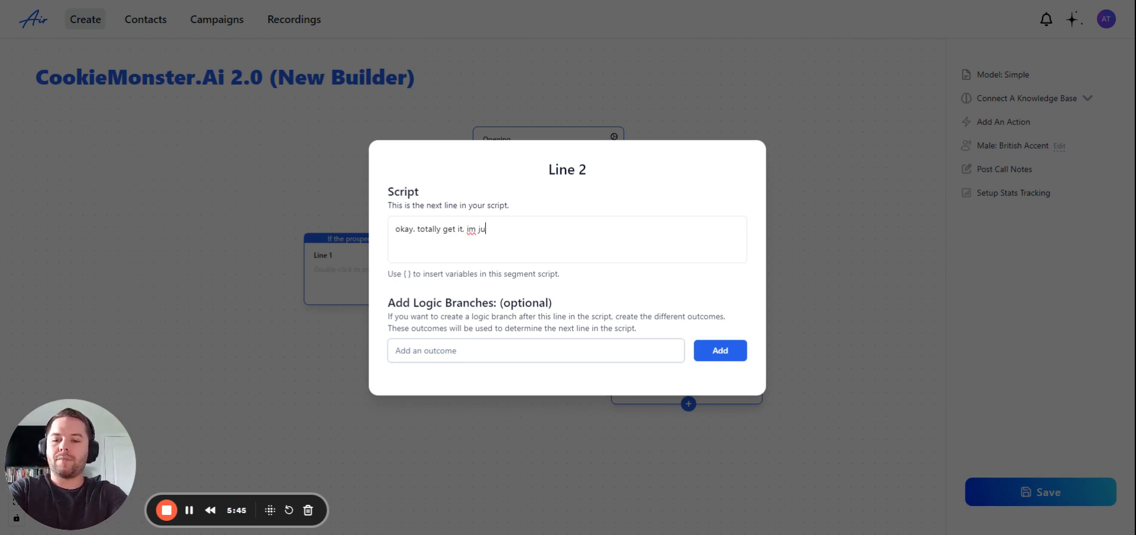
type("st trying to ")
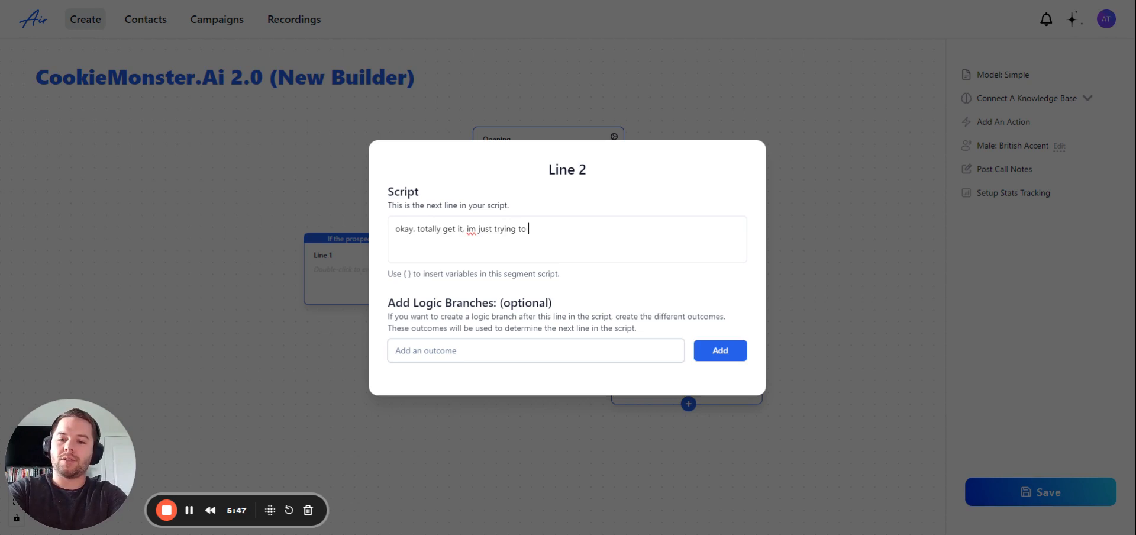
type("confirm if")
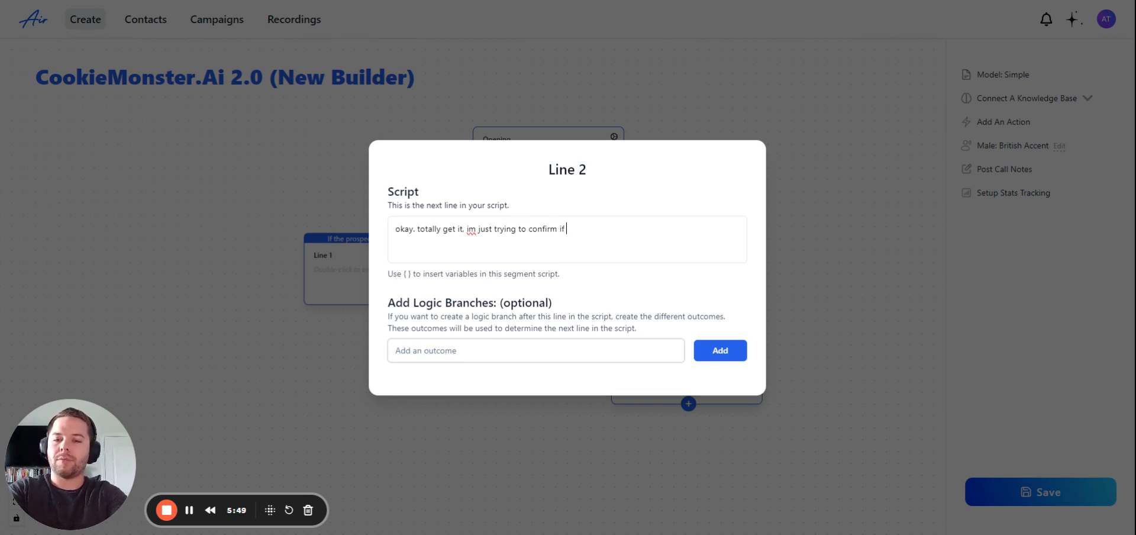
type(" you had a chang")
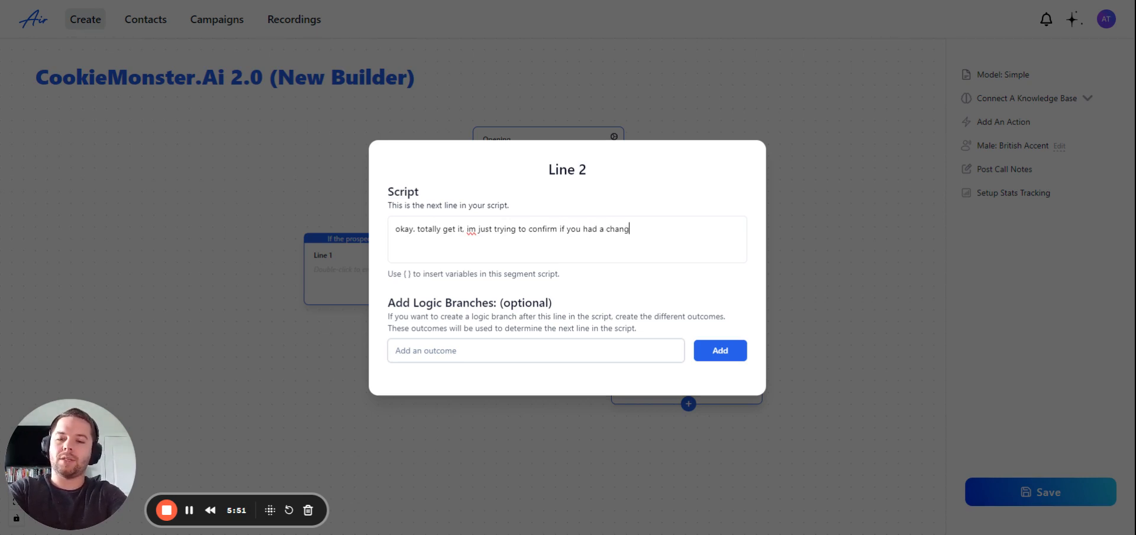
key("BackSpace")
type("ce to")
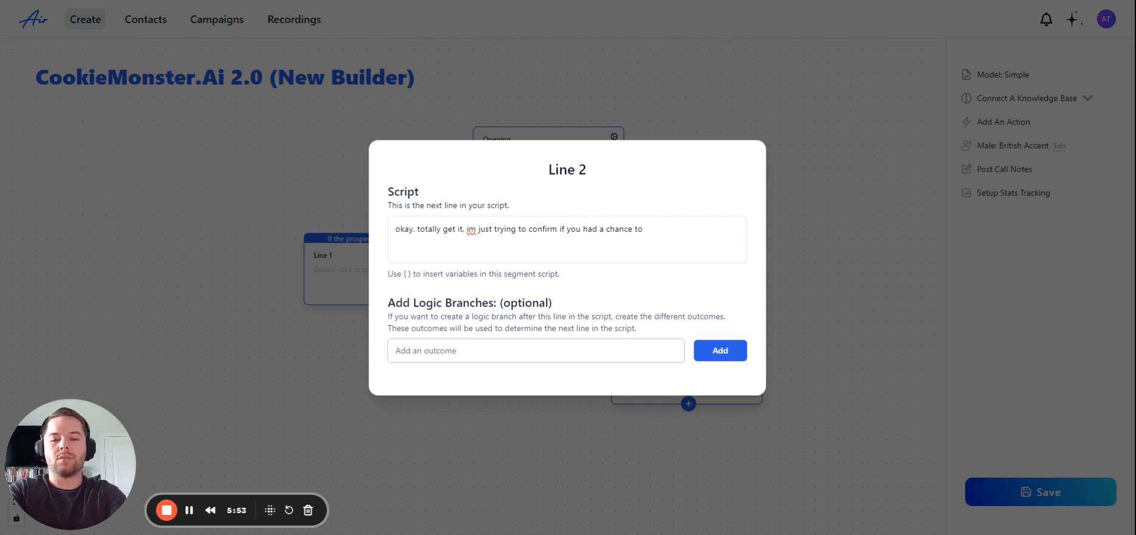
type("iwatch our demo")
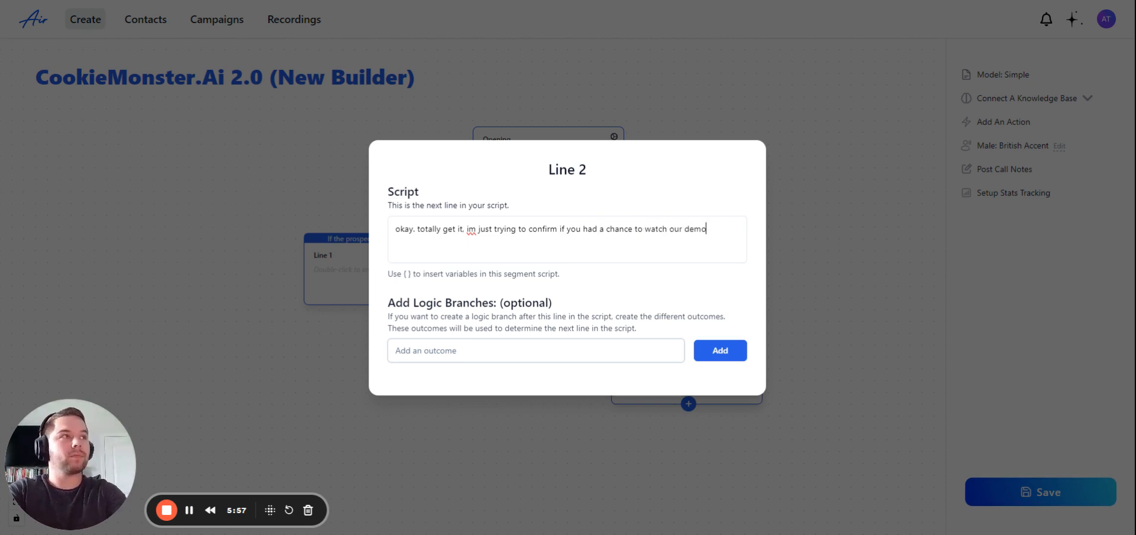
type(". did ")
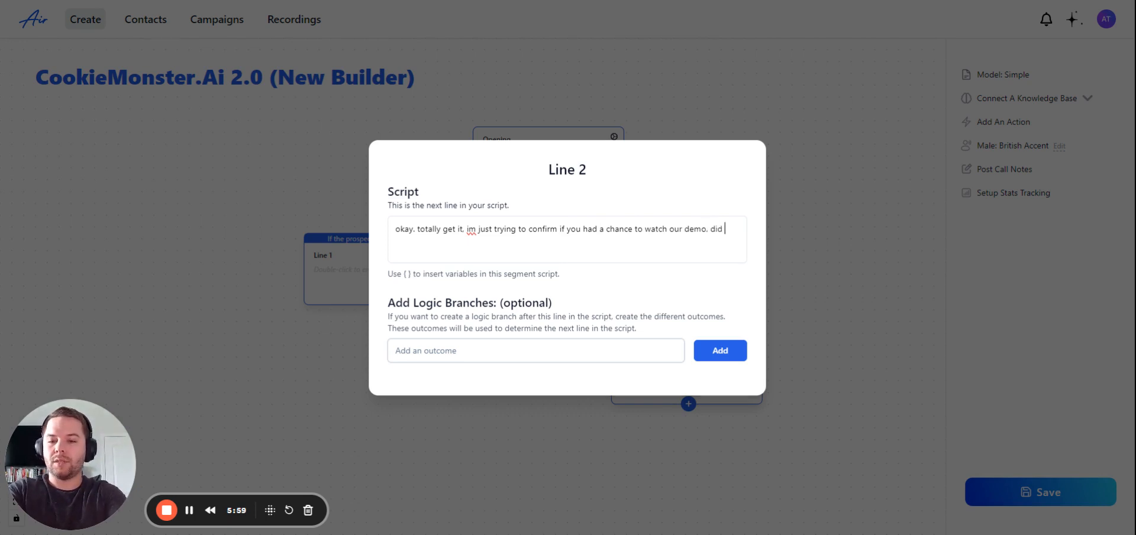
type("you see it yet?")
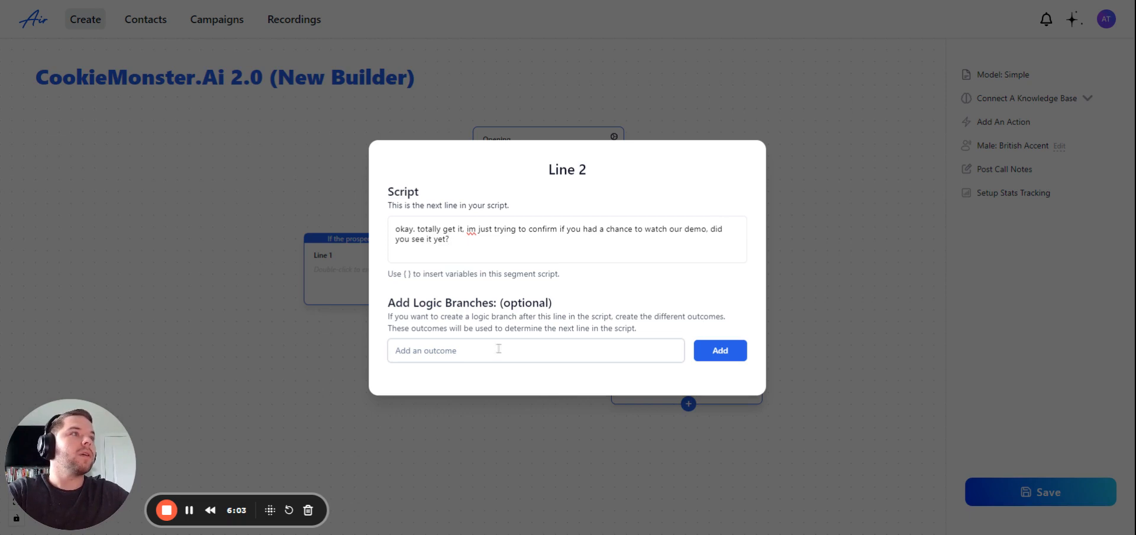
Step: Add the logic branch outcome "If the prospect answers positively" to Line 2, without the leading number
left_click(480, 352)
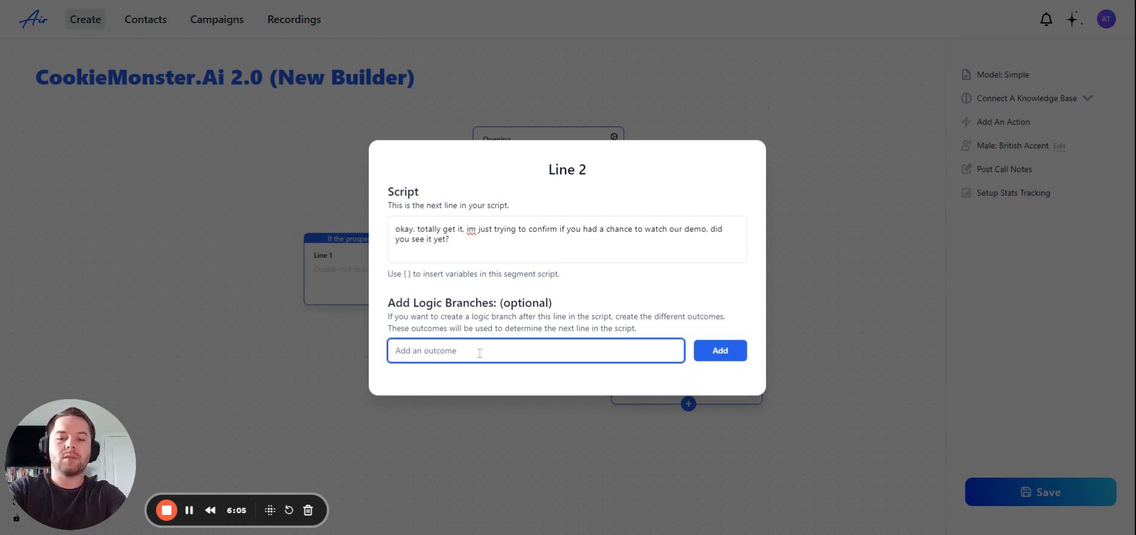
type("1. If the prospect answers positively")
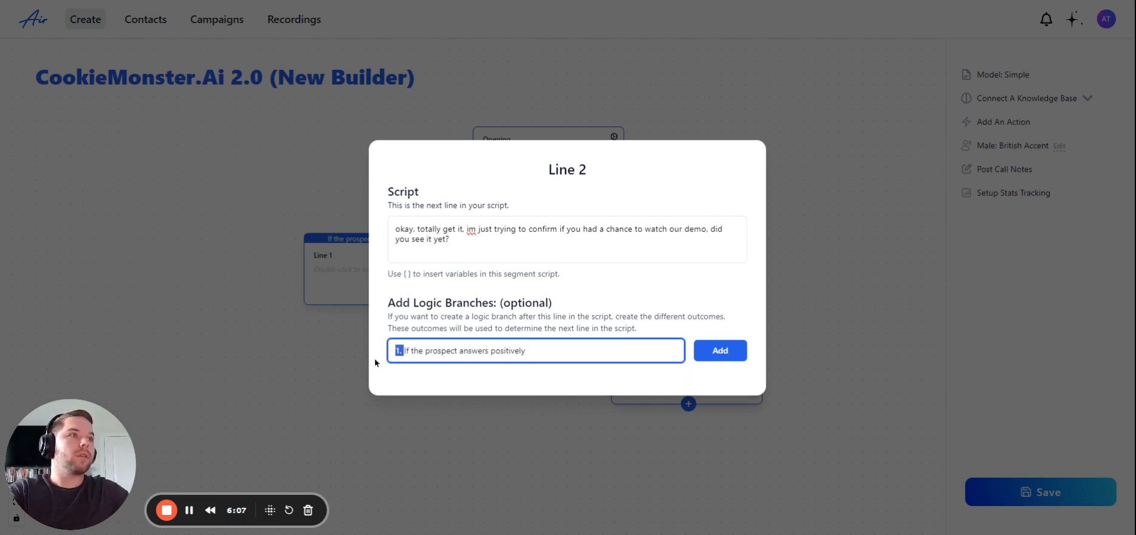
key("BackSpace")
left_click(729, 355)
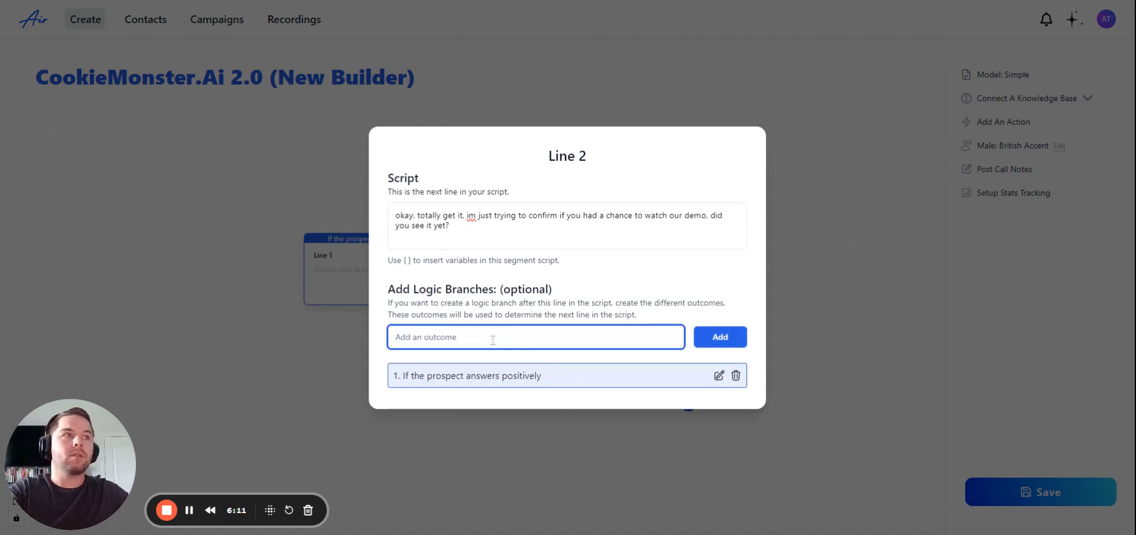
Step: Add a second Line 2 outcome, "1. If the prospect answers negatively", by adapting the positive wording, and close the line's settings
type("1. If the prospect answers positively")
double_click(493, 341)
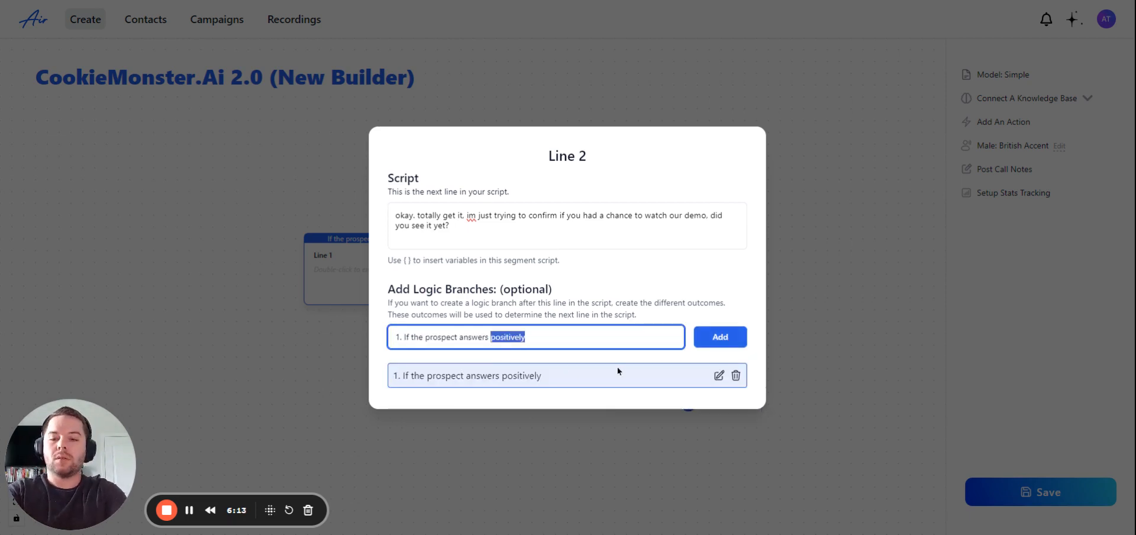
type("negativ")
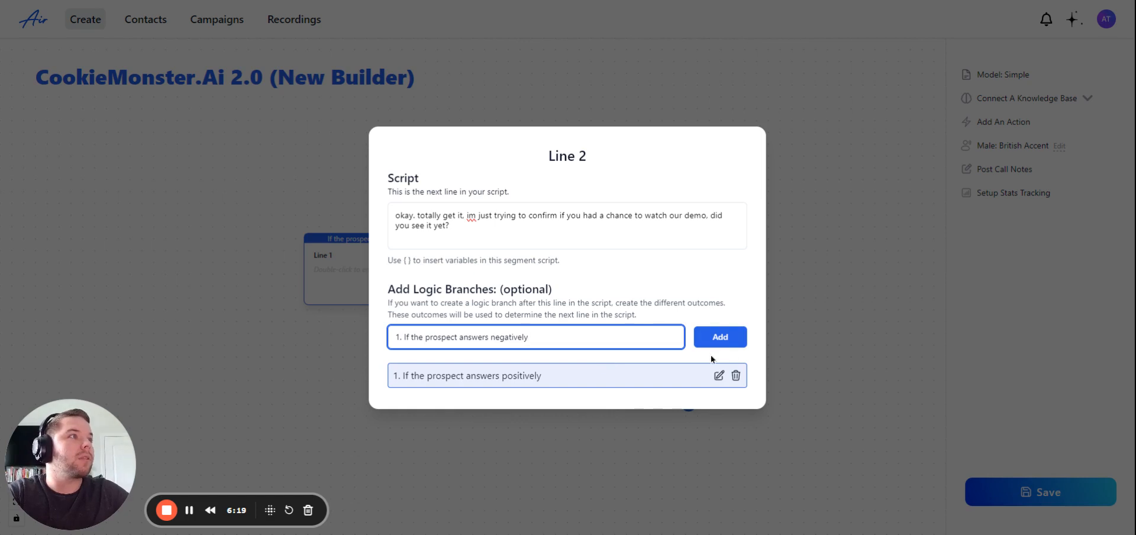
left_click(720, 337)
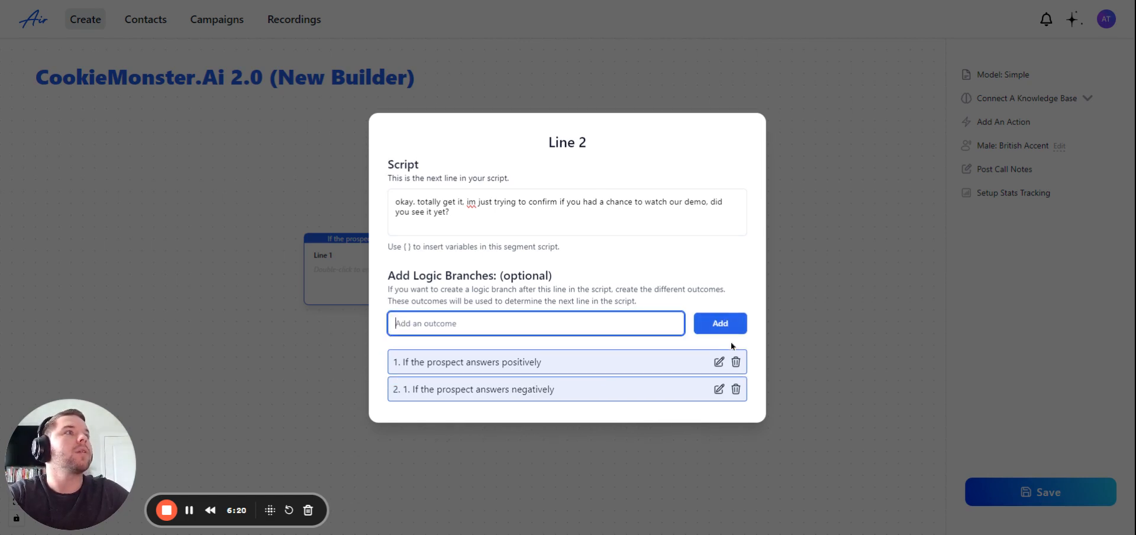
left_click(815, 222)
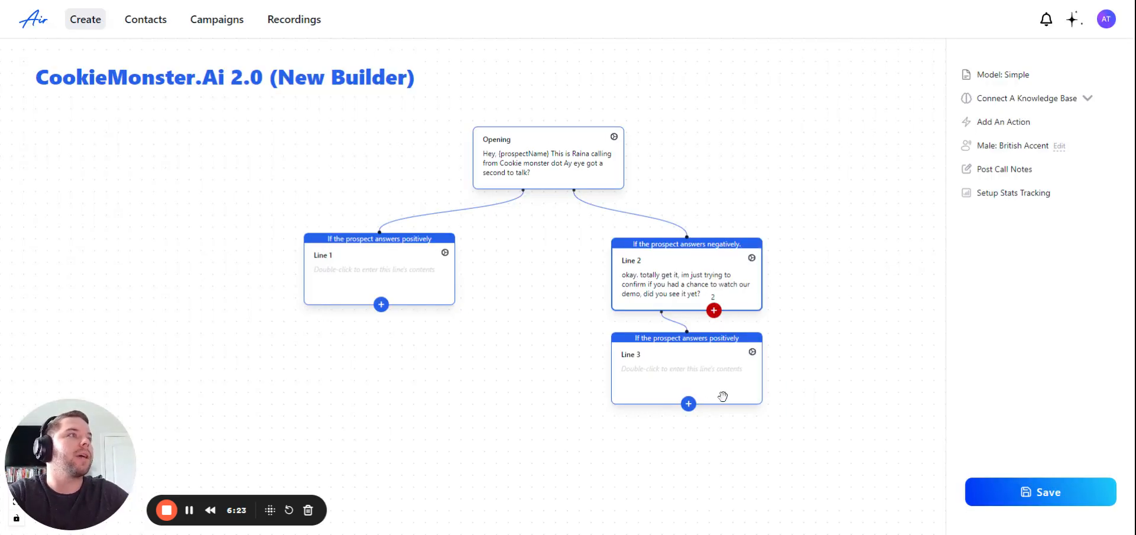
Step: Move Line 3 down and to one side, add a line for Line 2's negative outcome, and place it on the opposite side
left_click_drag(723, 396, 612, 434)
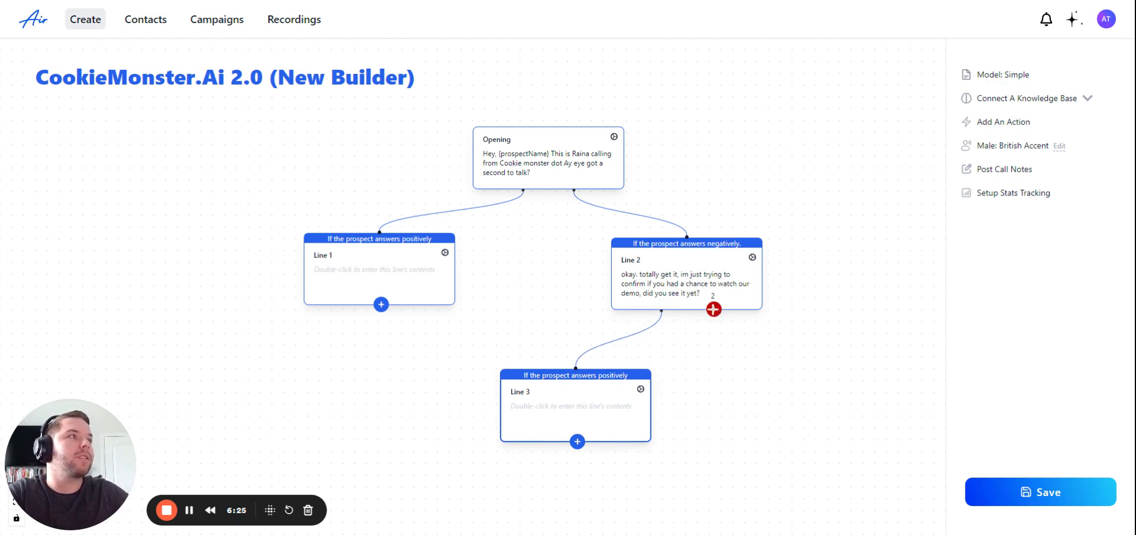
left_click(714, 309)
left_click_drag(727, 336, 868, 393)
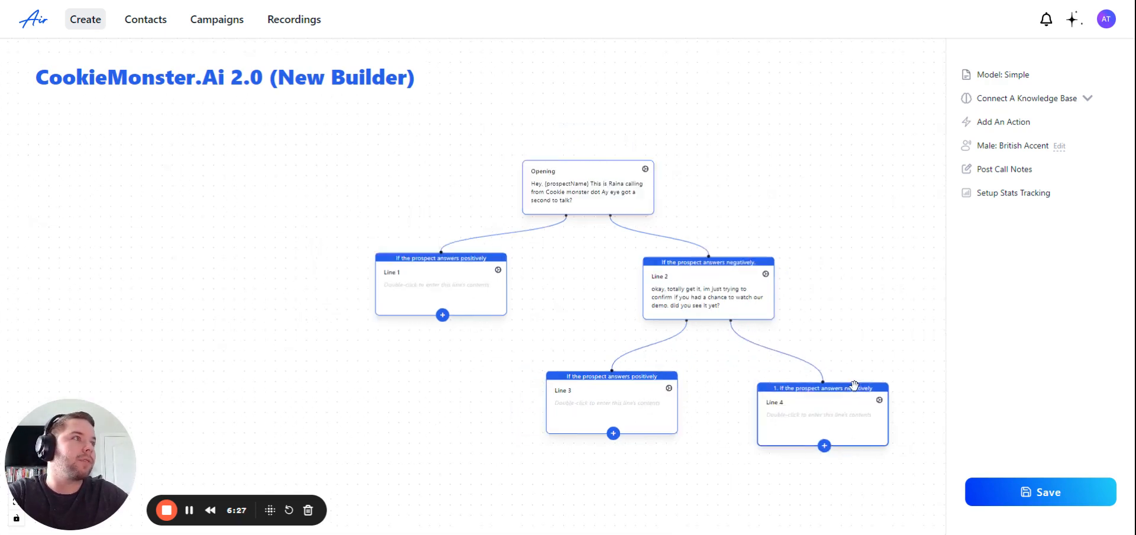
scroll(855, 385, "down", 1)
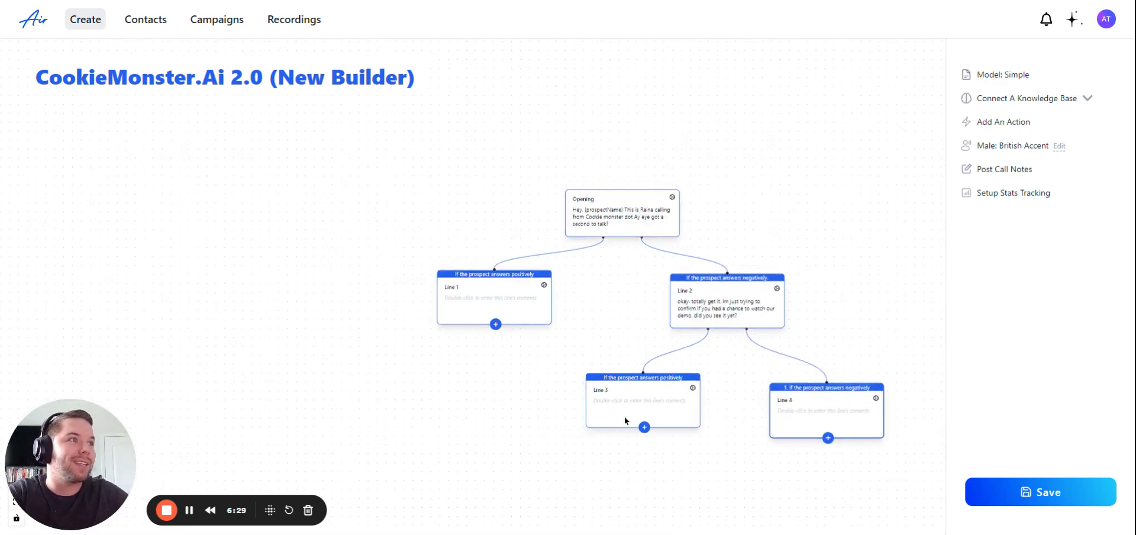
left_click_drag(588, 437, 453, 401)
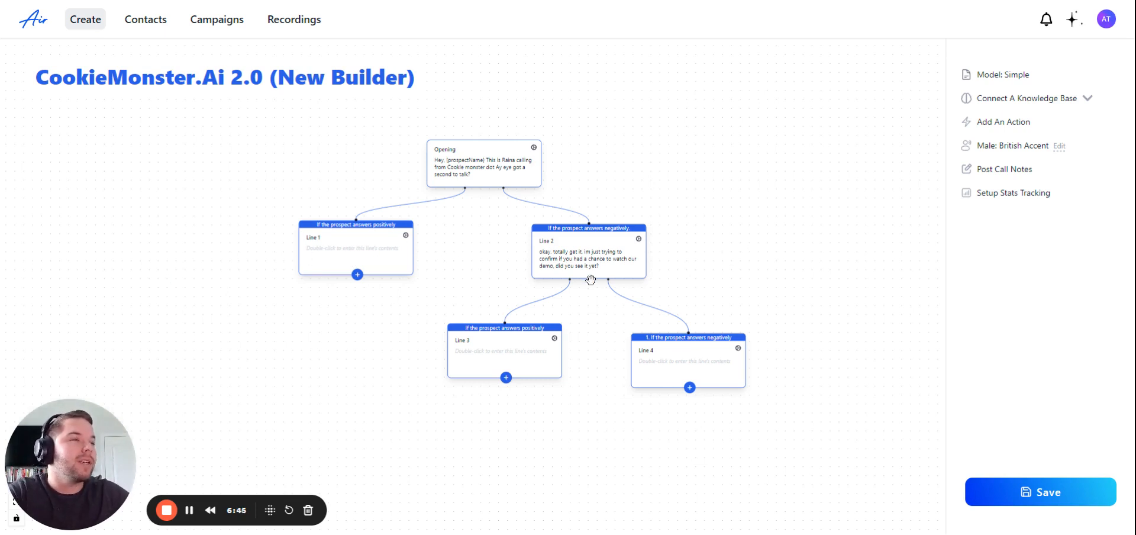
Step: Add a follow-up line beneath Line 3 on the positive-answer branch of Line 2
scroll(589, 281, "up", 4)
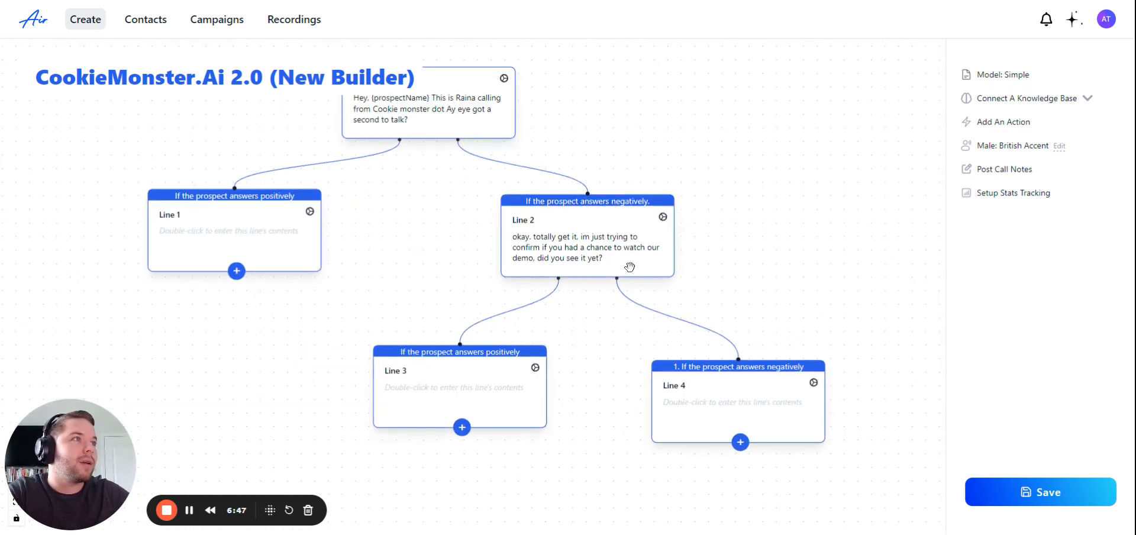
left_click(447, 397)
left_click(459, 424)
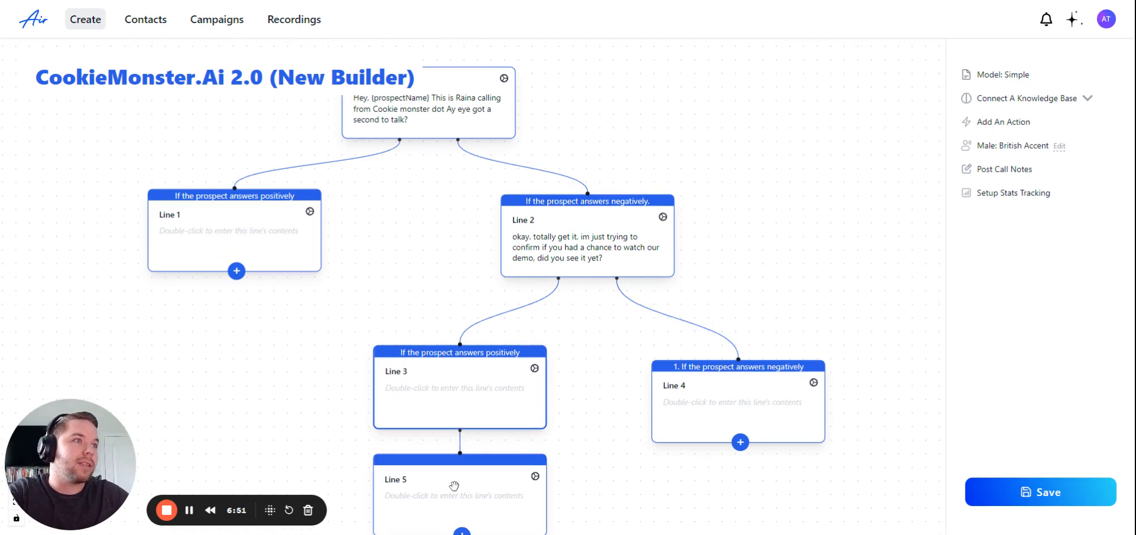
Step: Script Line 3 as "okay. Great. did you sign up for the lead program yet ?"
left_click(534, 369)
left_click(457, 242)
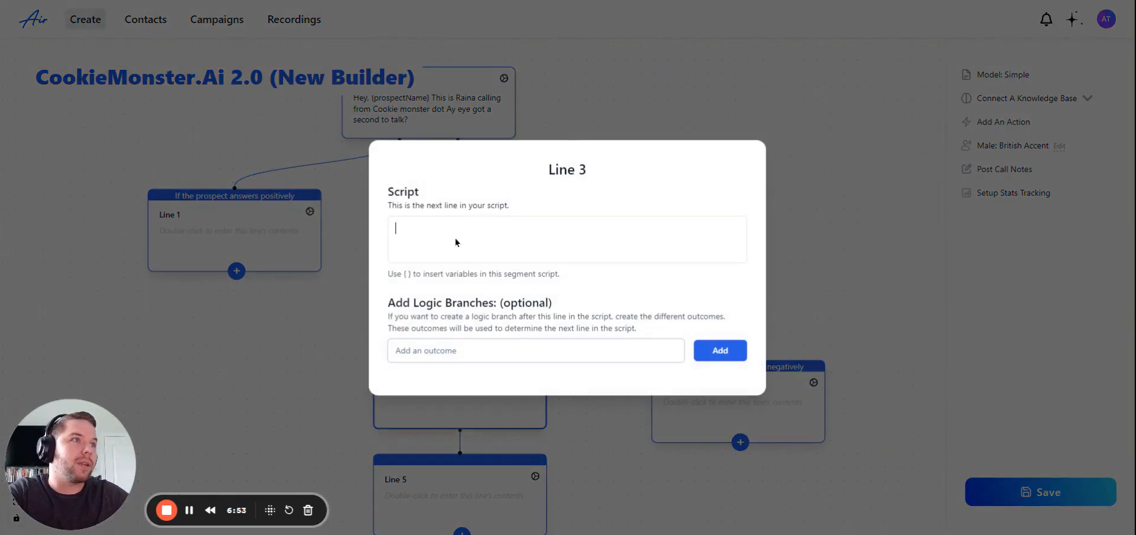
type("okay")
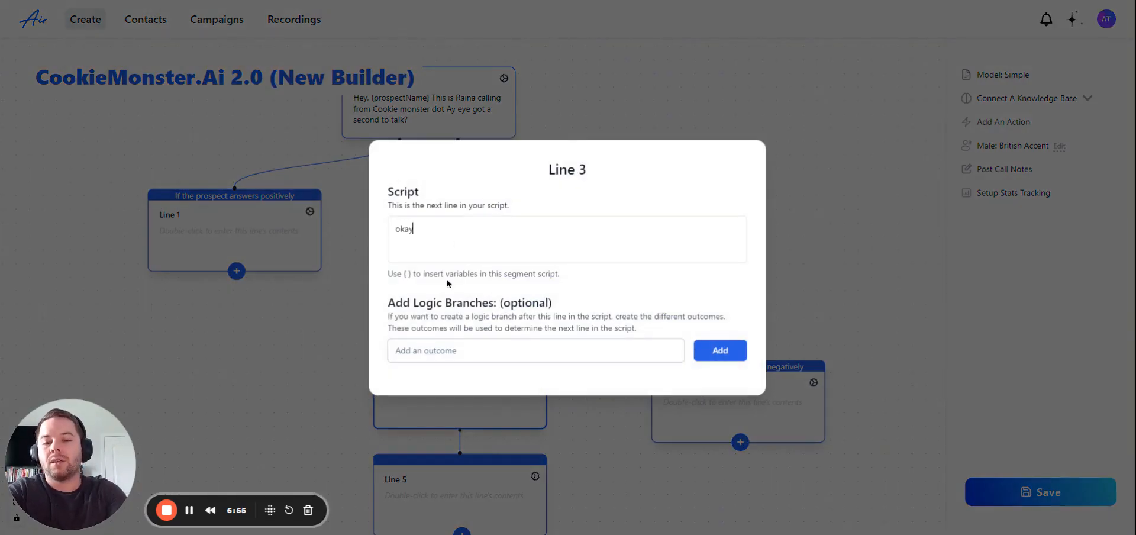
type(". Great")
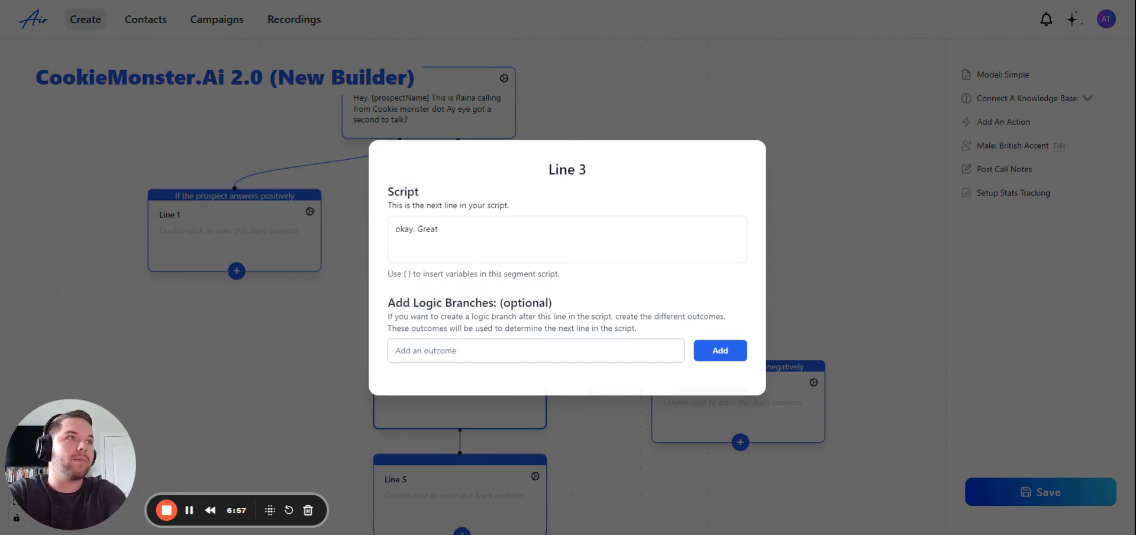
type(". ")
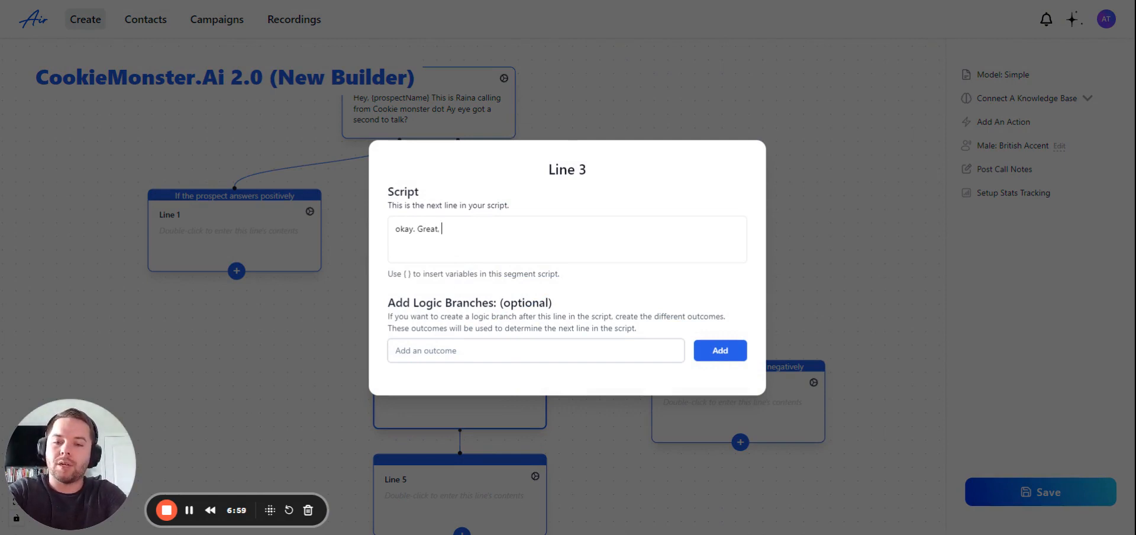
type("did")
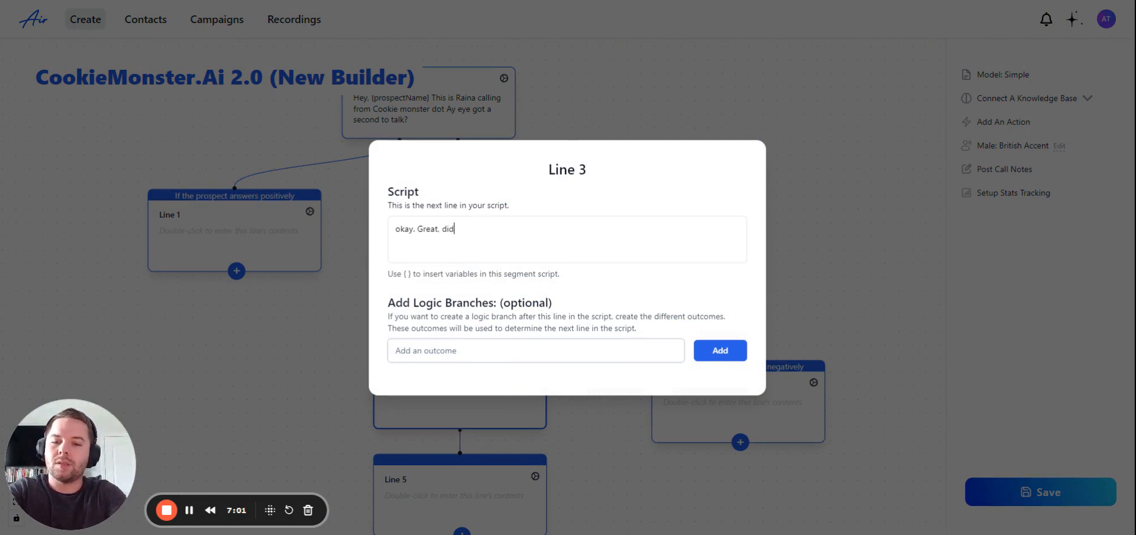
type(" you sign up f")
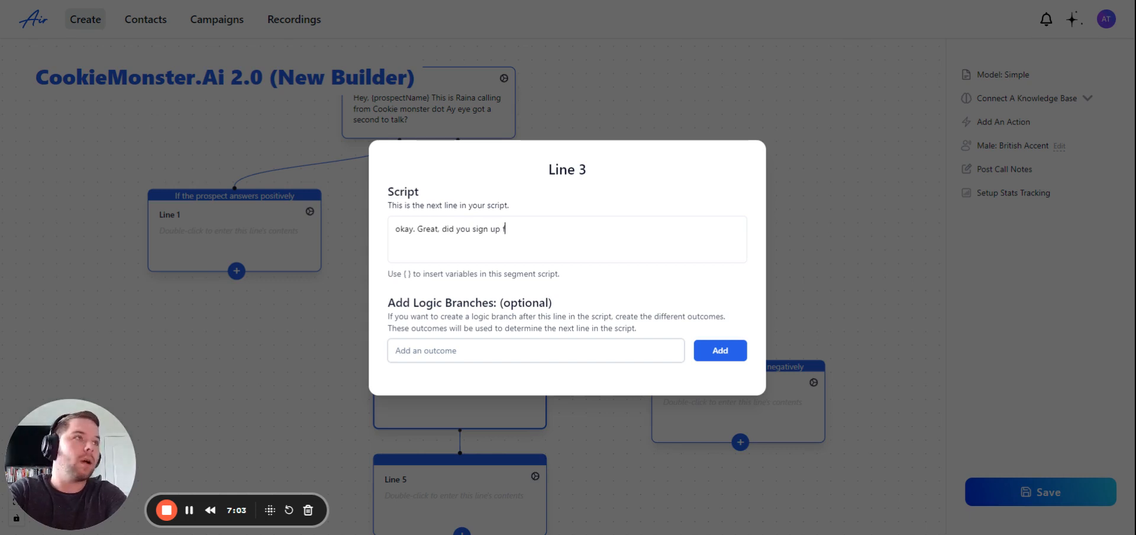
type("or the lead p")
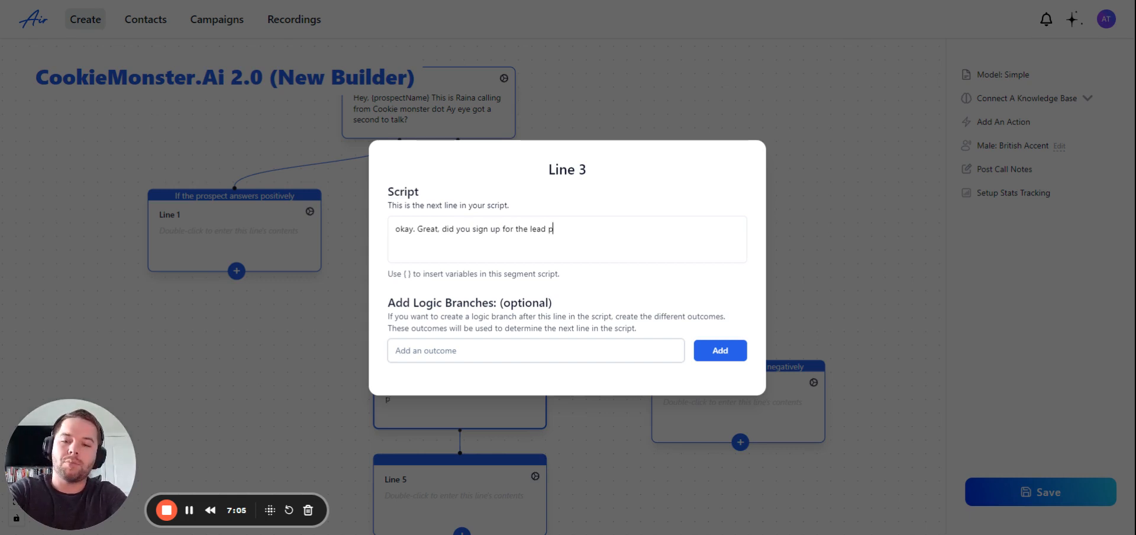
type("rogram yet ?")
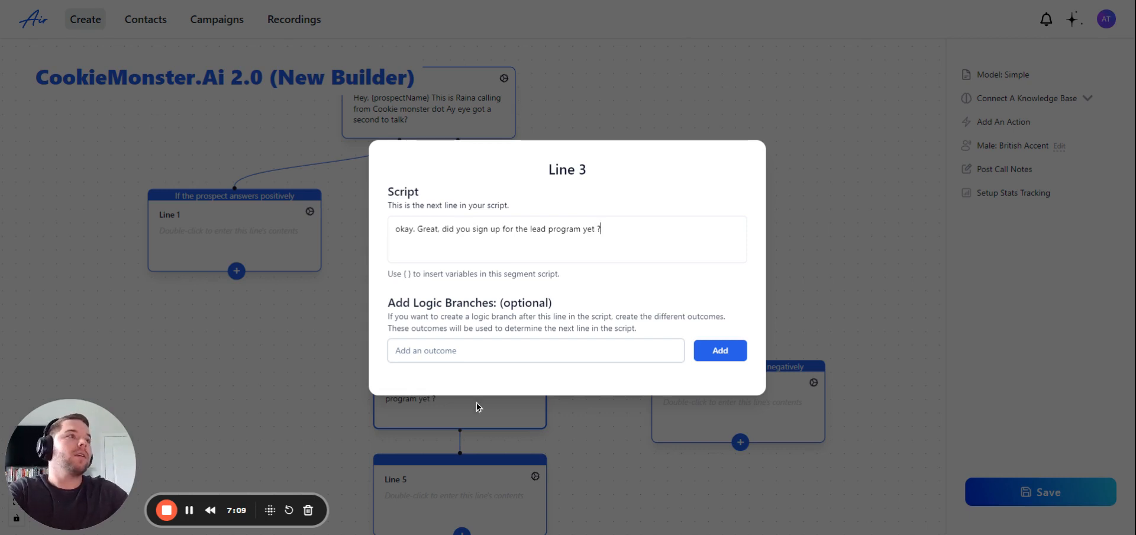
Step: Add the outcome "If the prospect answers positively" to Line 3's logic branches, without a typed number prefix
left_click(536, 340)
type("1. If the prospect answers positively")
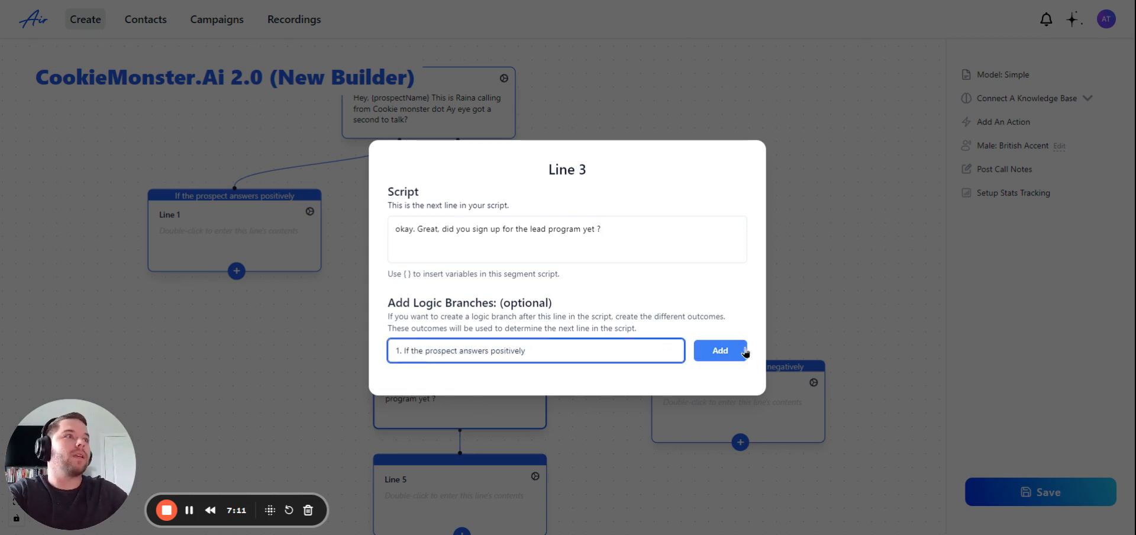
left_click_drag(403, 351, 367, 356)
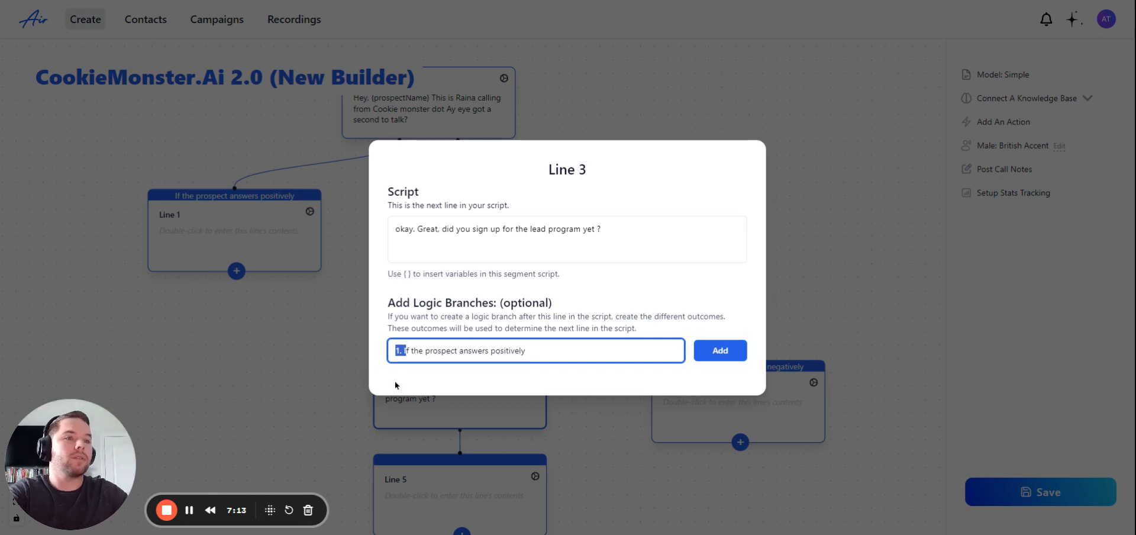
key("BackSpace")
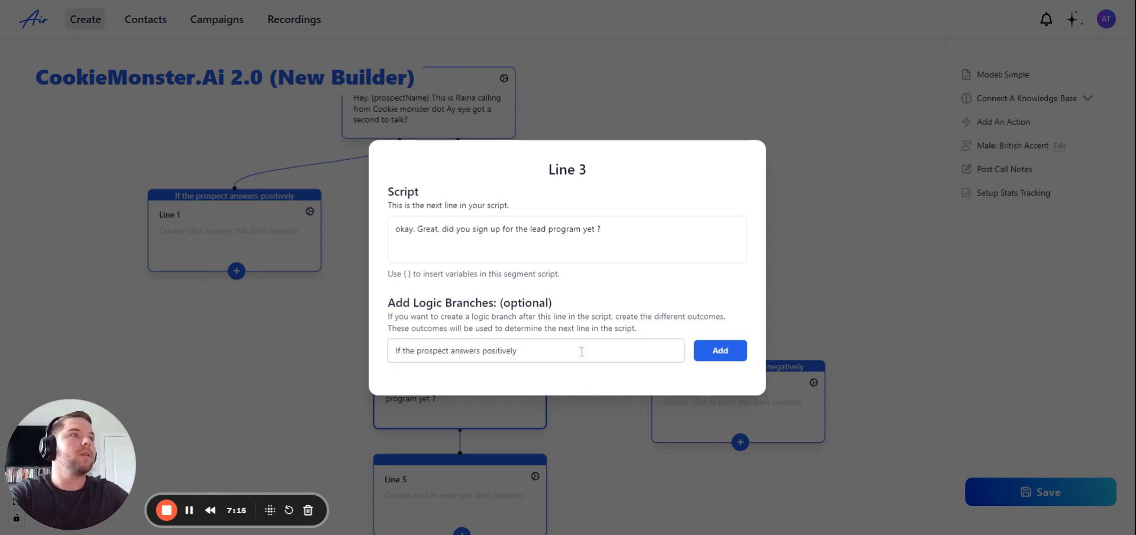
left_click(720, 350)
Step: Add a second Line 3 outcome, "If the prospect answers negatively", without a number prefix, and close the line's settings
type("1. If the prospect answers positively")
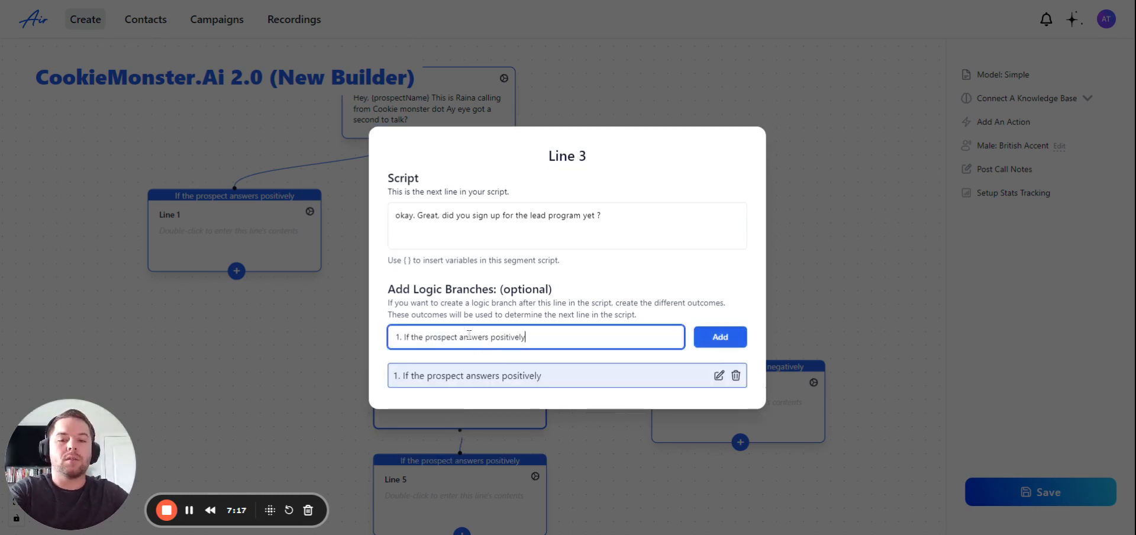
left_click_drag(525, 337, 491, 338)
type("nega")
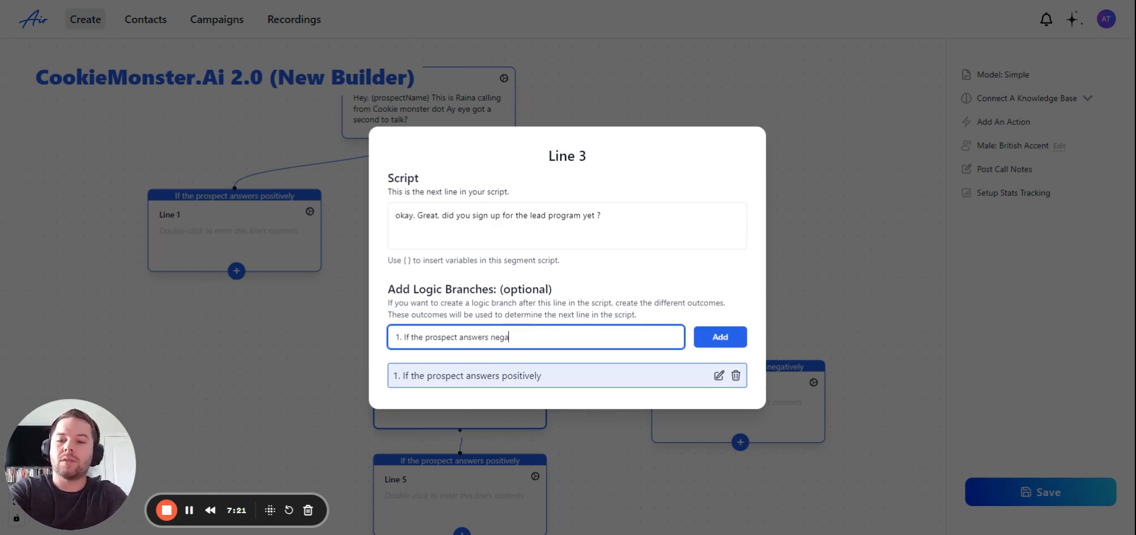
type("tively")
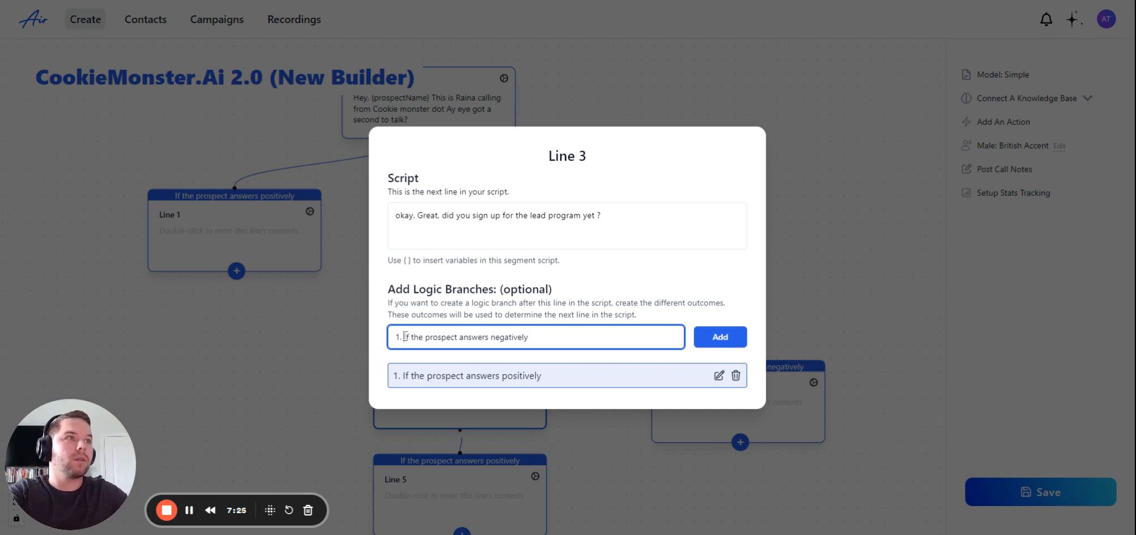
left_click_drag(405, 336, 329, 353)
key("BackSpace")
left_click(732, 339)
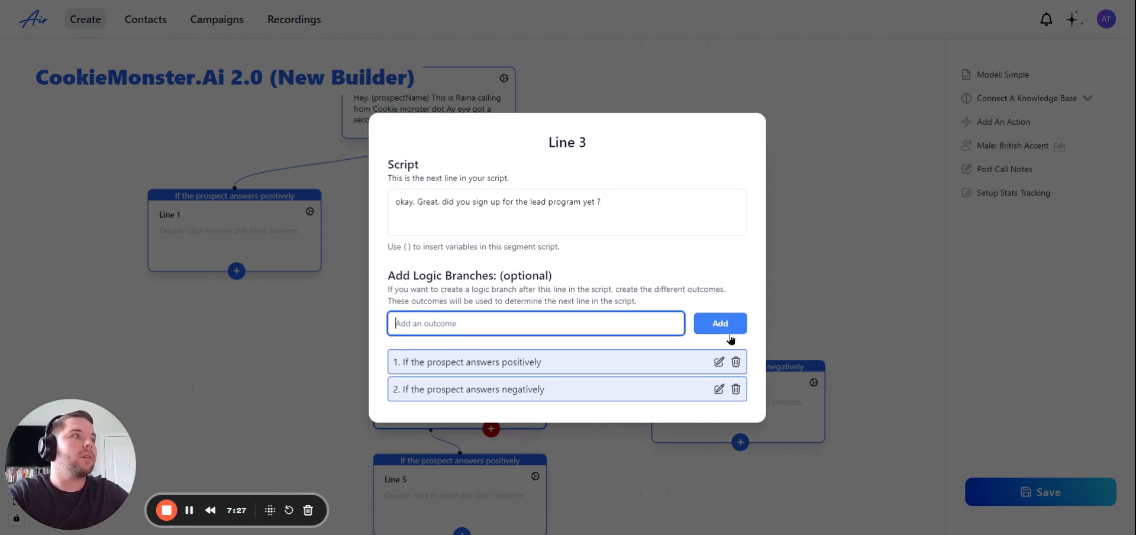
left_click(798, 248)
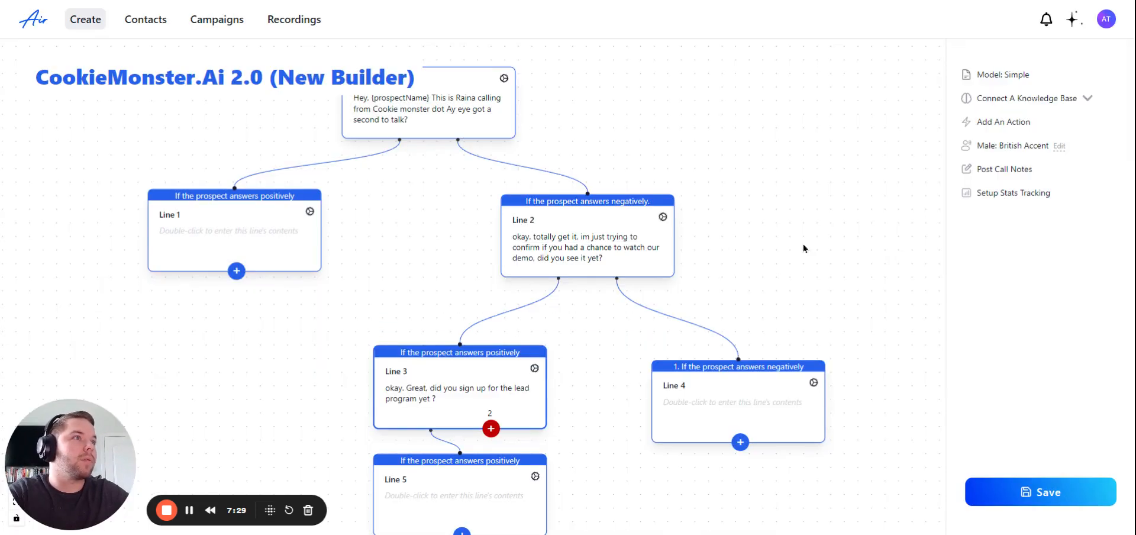
Step: Shift Line 5 to one side beneath Line 3 and move Line 1 far out from the other branches
left_click_drag(492, 504, 374, 507)
scroll(414, 373, "down", 2)
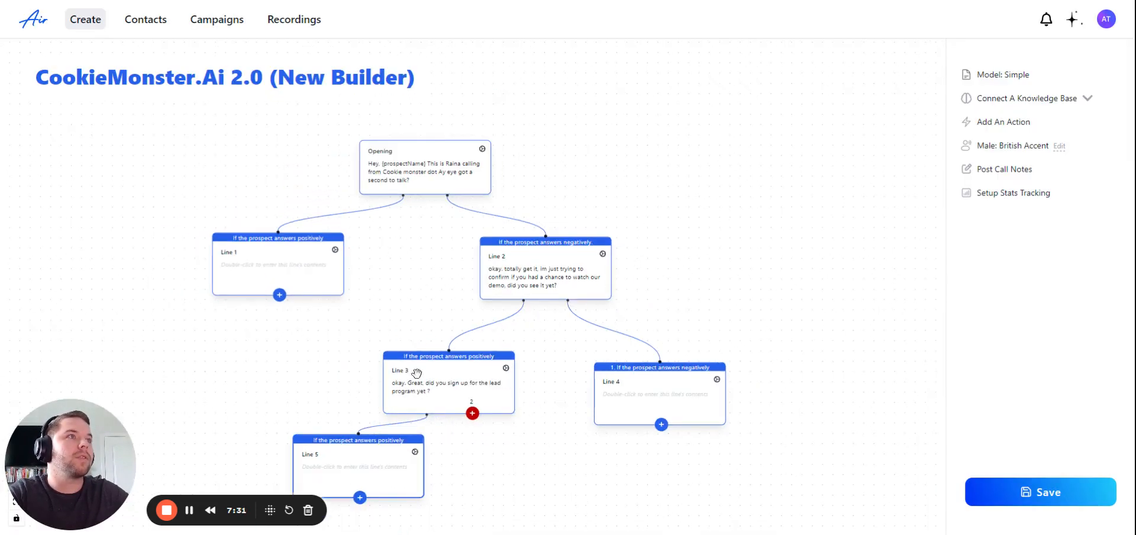
scroll(284, 237, "down", 1)
left_click_drag(302, 245, 2, 270)
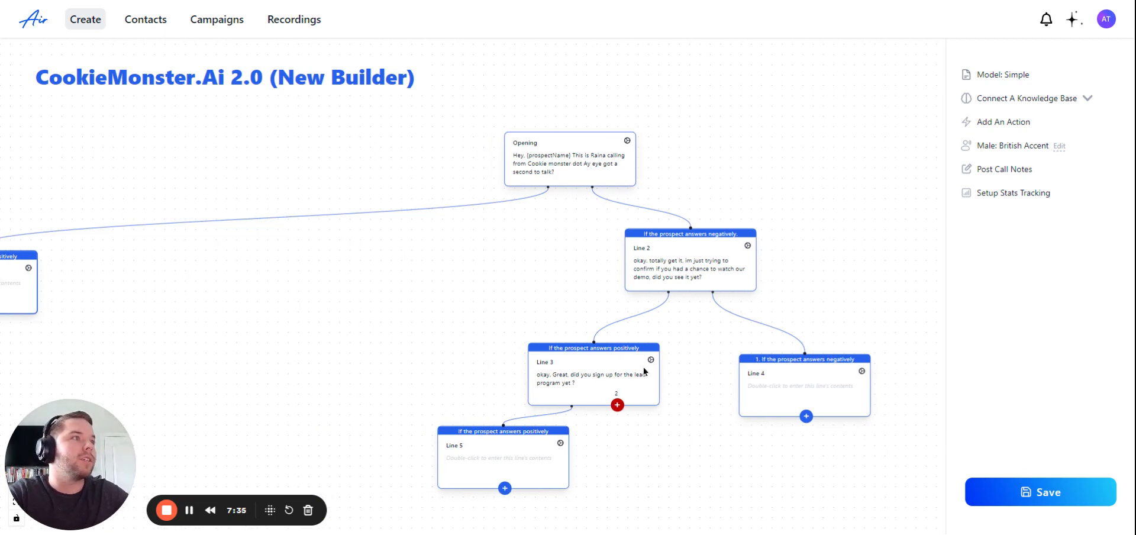
Step: Add a line for Line 3's negative outcome and arrange it beside Line 5, with both spaced well below Line 3
scroll(667, 471, "up", 3)
left_click_drag(668, 472, 624, 328)
scroll(609, 355, "down", 2)
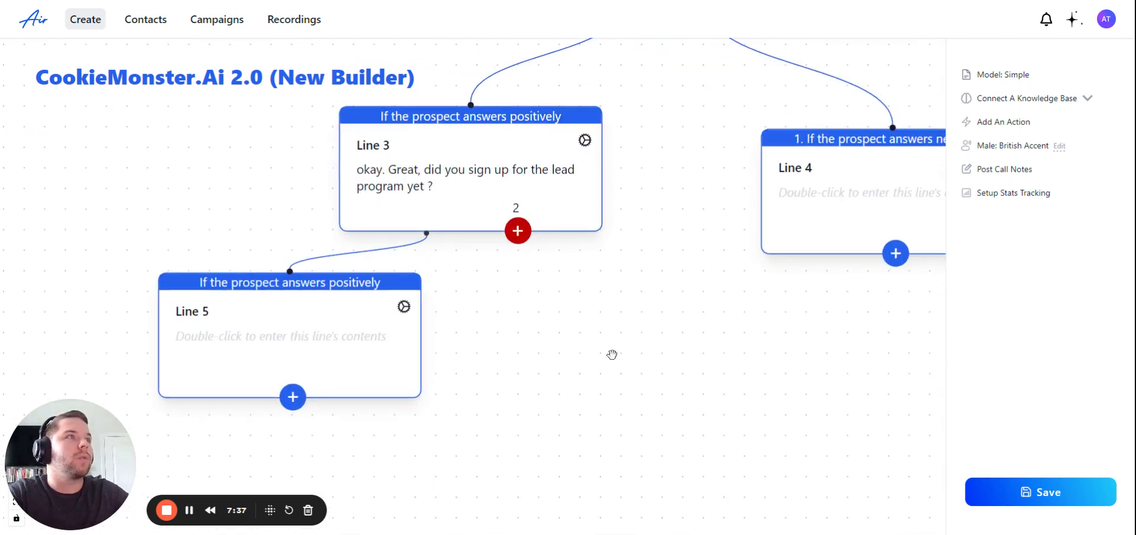
left_click_drag(448, 367, 460, 424)
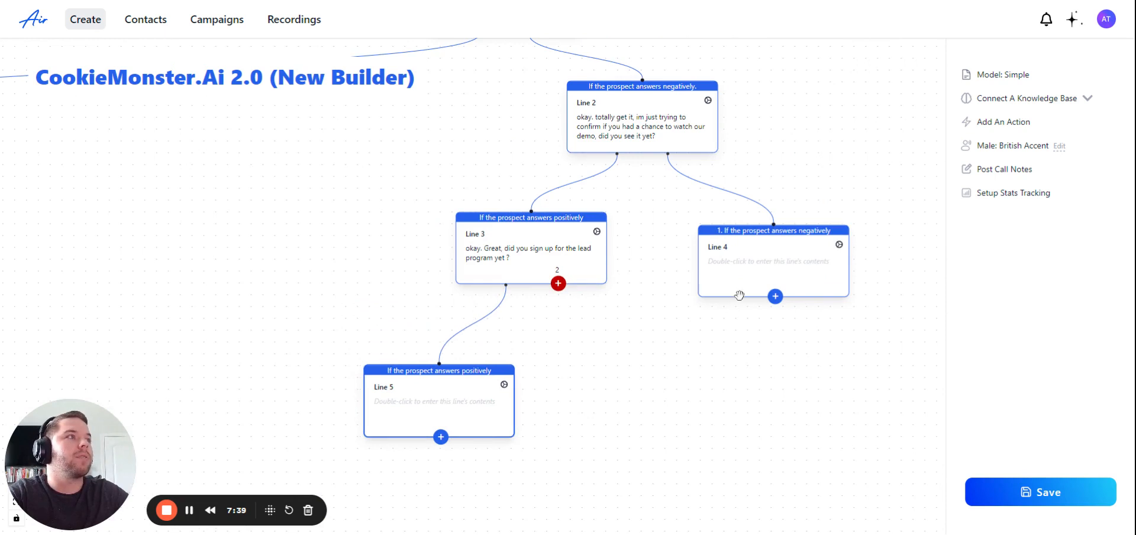
left_click_drag(739, 295, 744, 287)
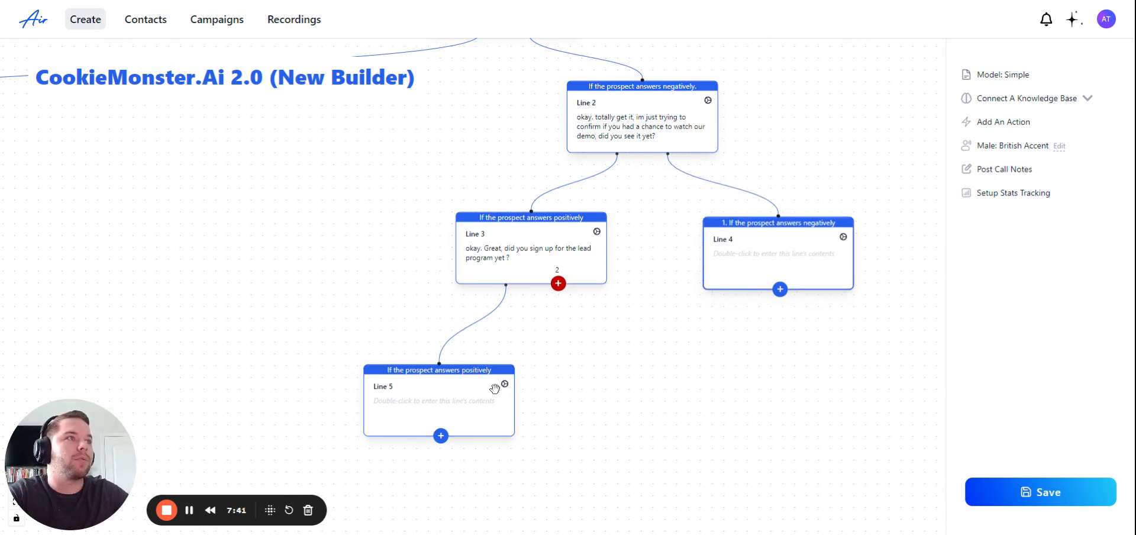
left_click(559, 282)
left_click_drag(563, 376, 501, 426)
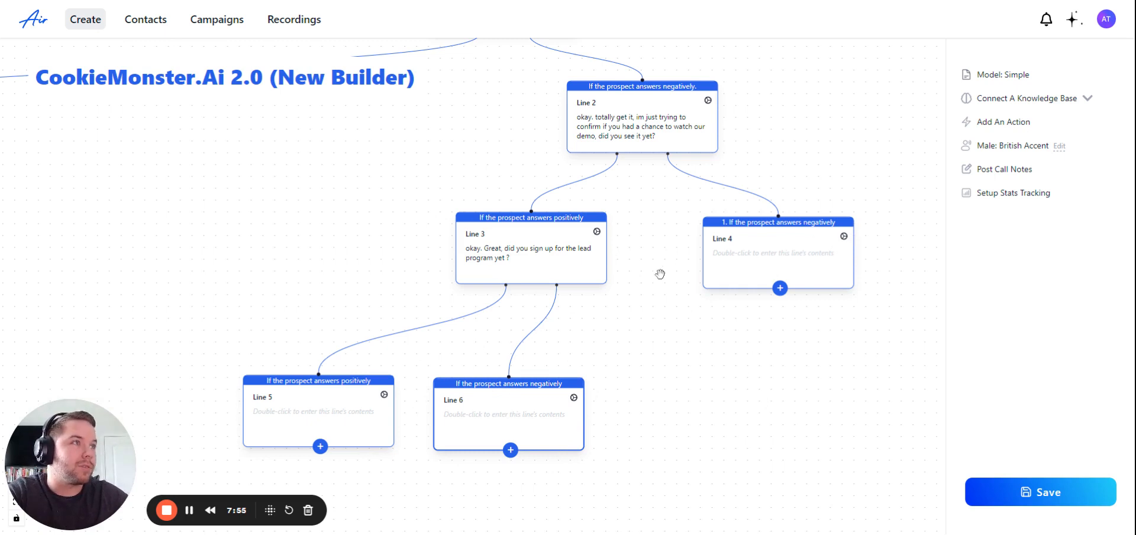
Step: Review Line 3's script and logic branch outcomes in its settings
left_click_drag(700, 380, 632, 321)
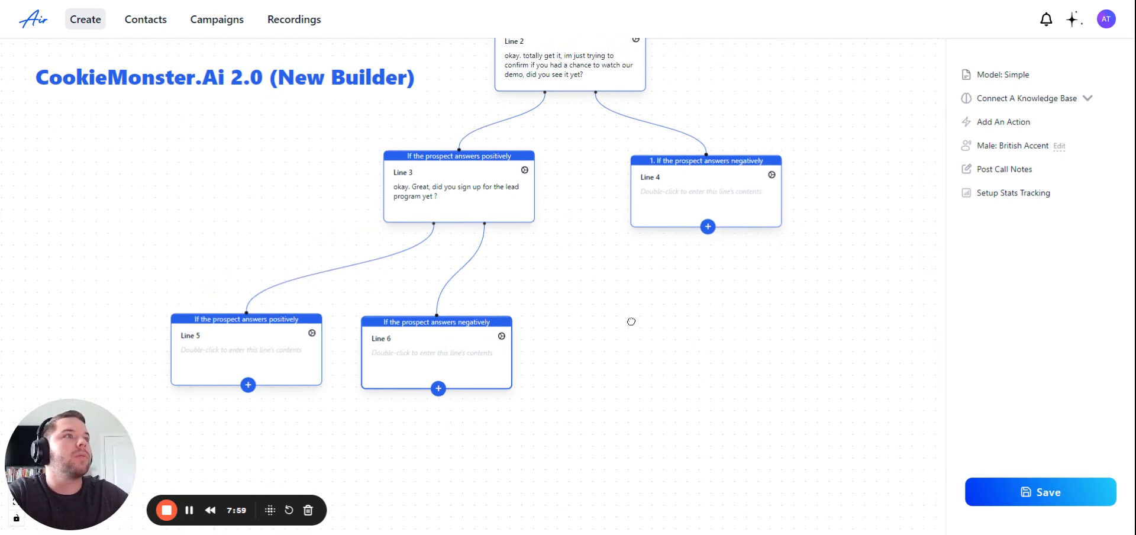
left_click_drag(309, 134, 359, 166)
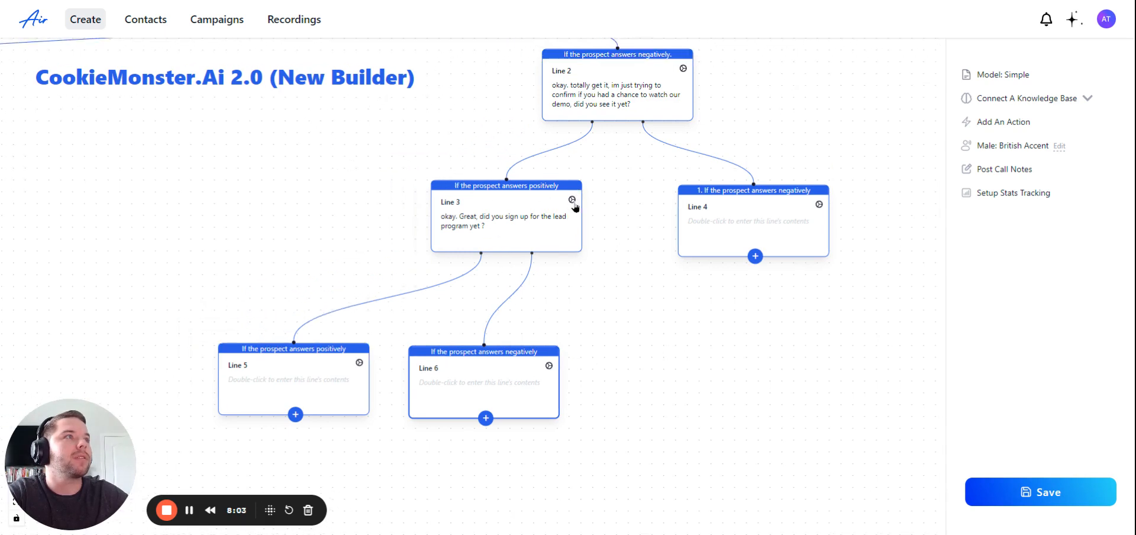
left_click(572, 201)
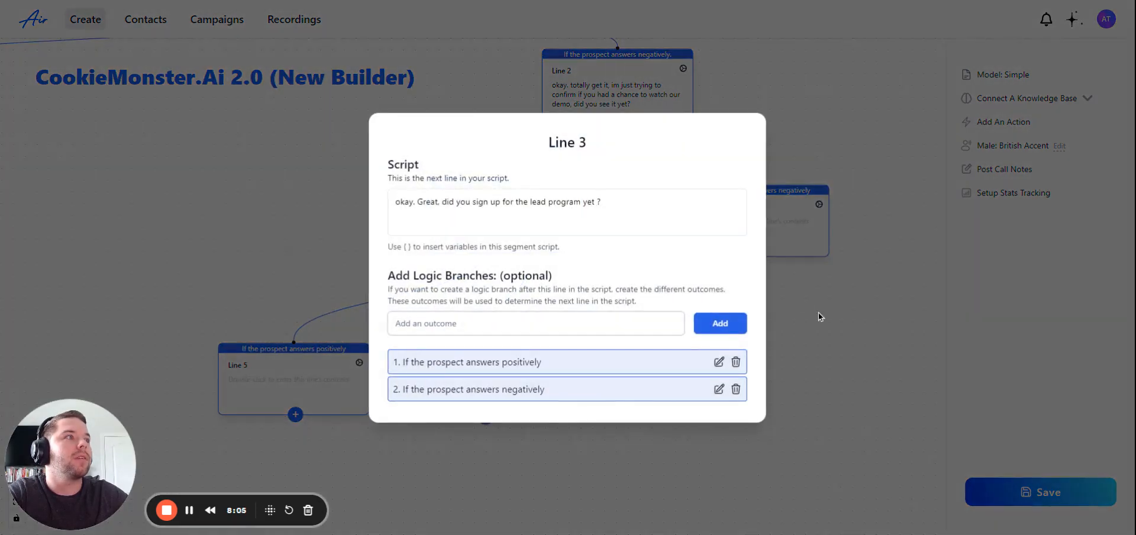
left_click(821, 321)
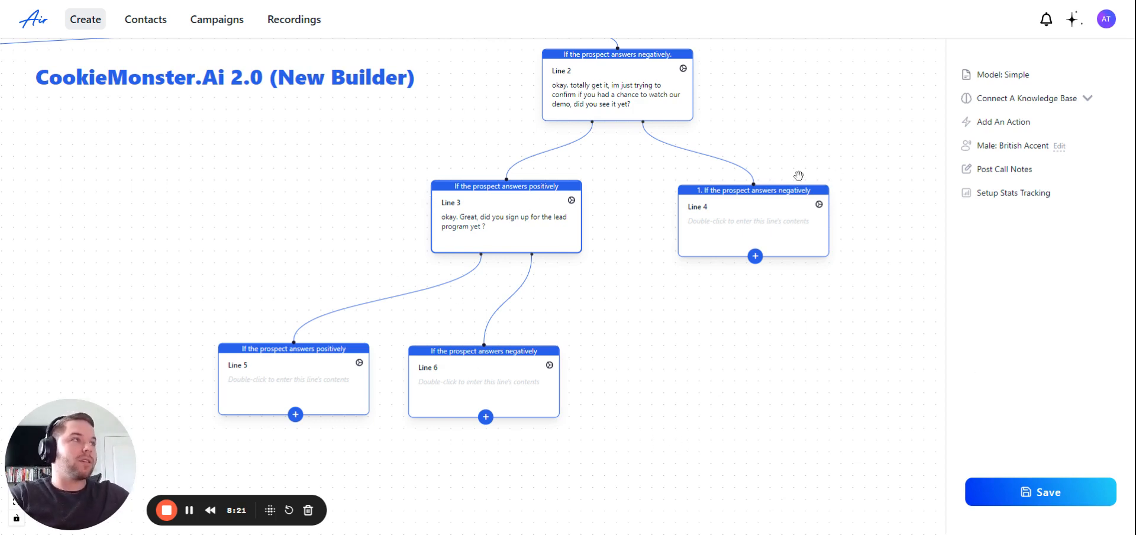
Step: Script Line 4 as "oh. Is it because you didn't have the time or just not interested?"
left_click(819, 204)
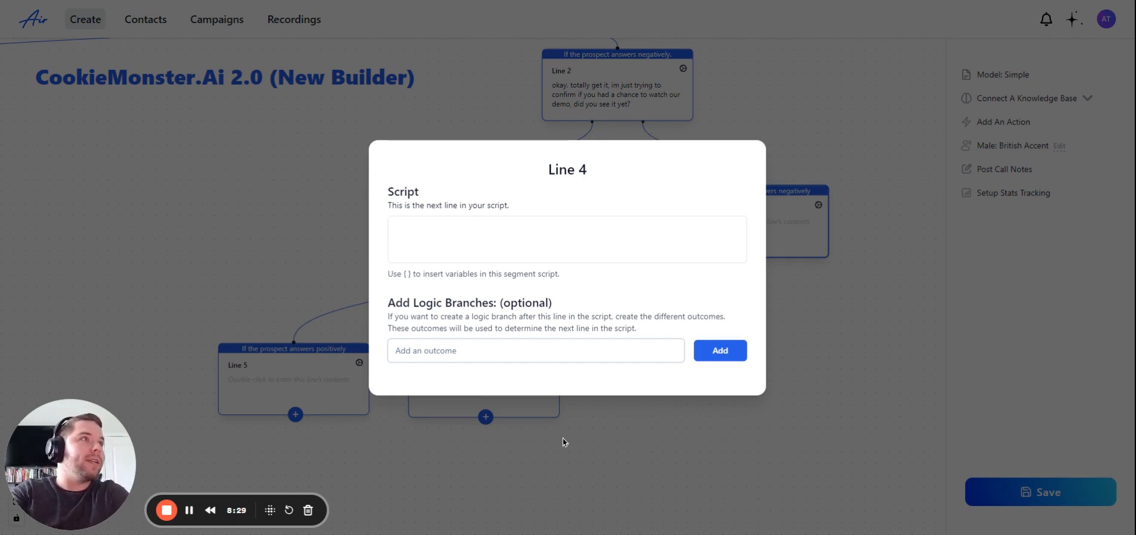
type("o")
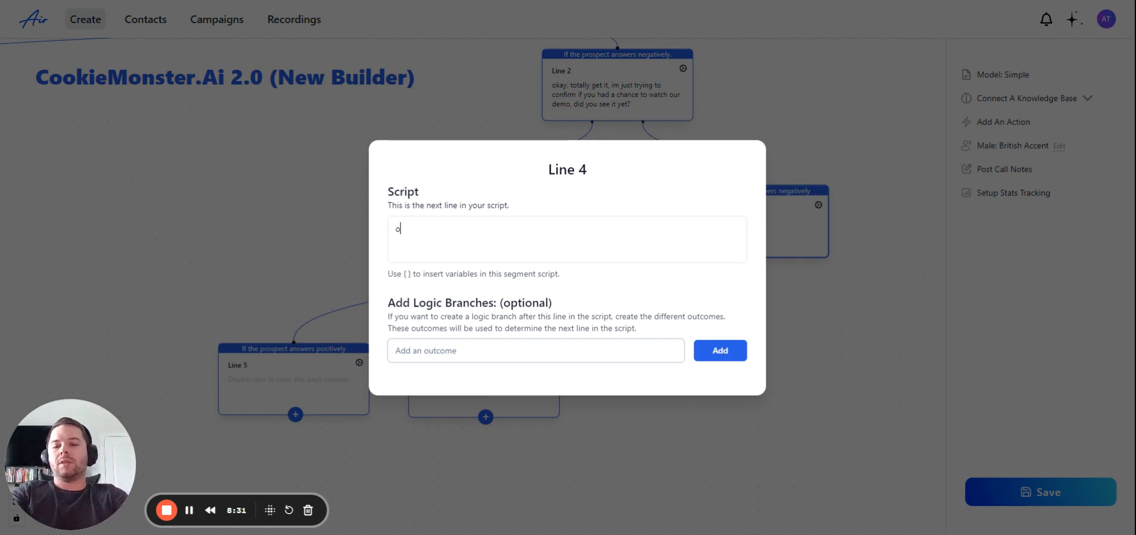
type("h. Is i")
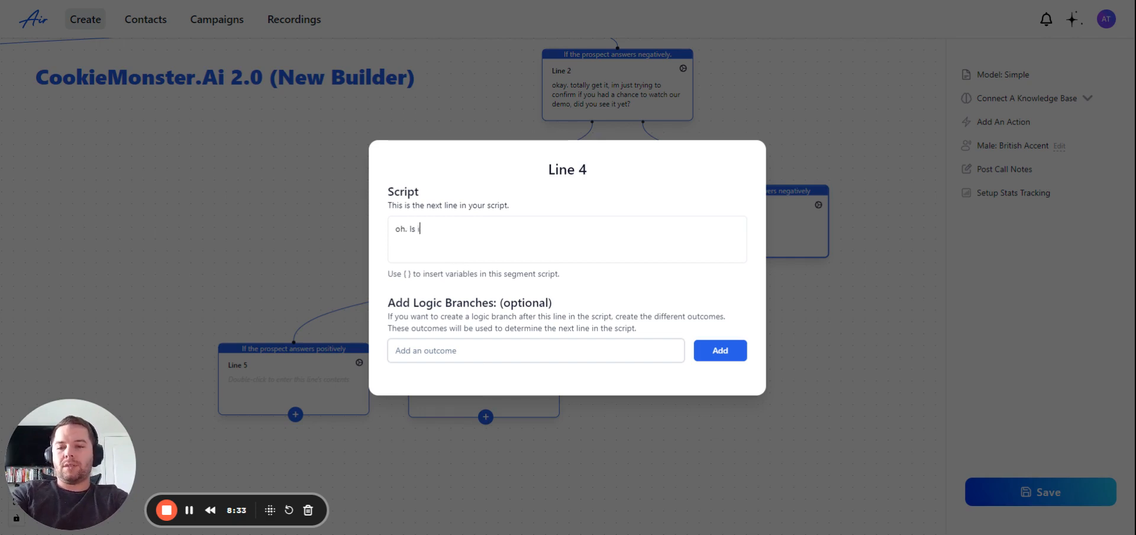
type("t beacuse")
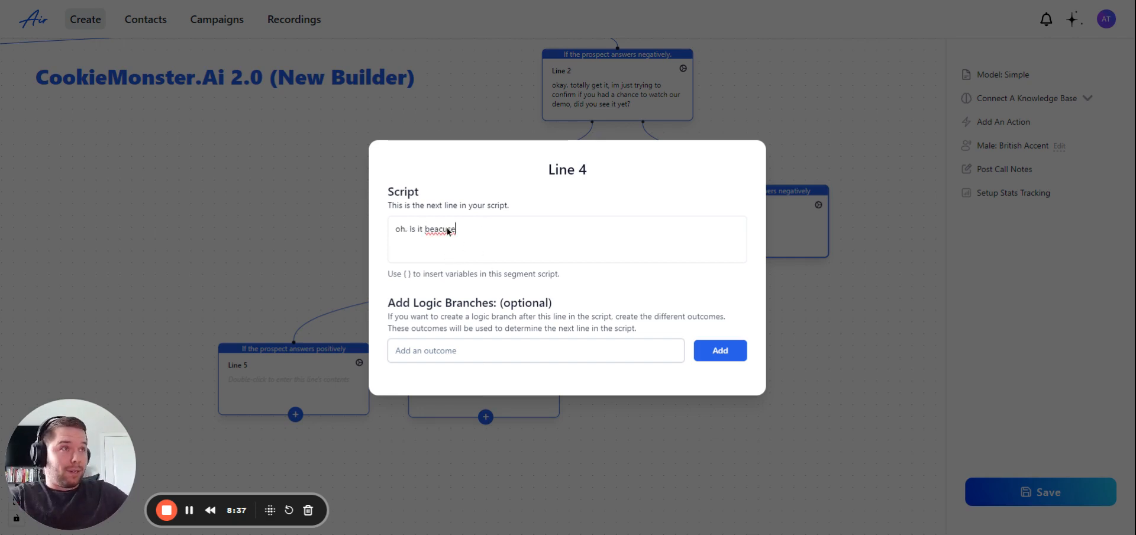
double_click(462, 242)
type("because")
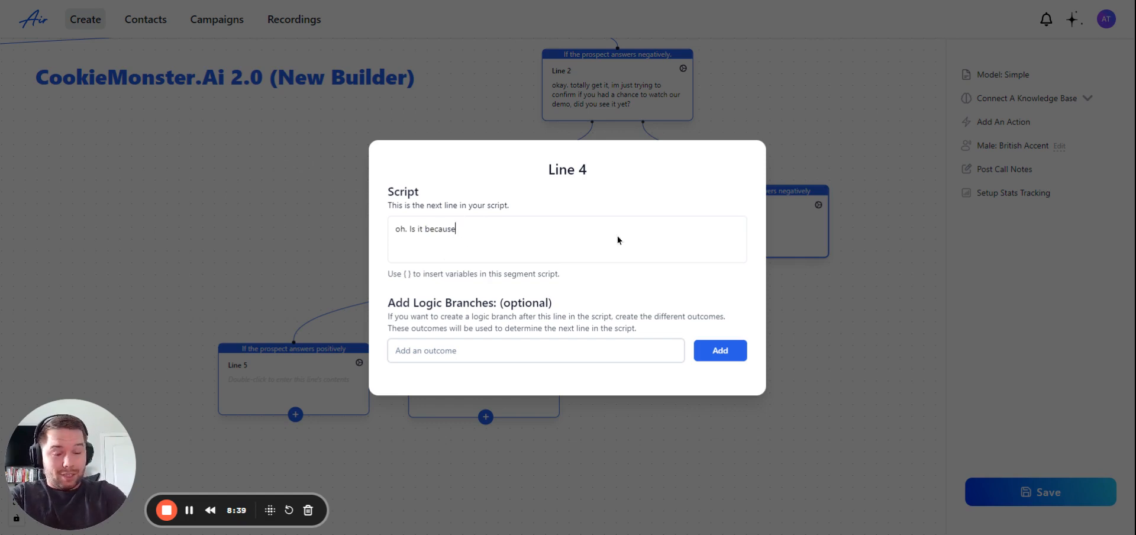
type(" you")
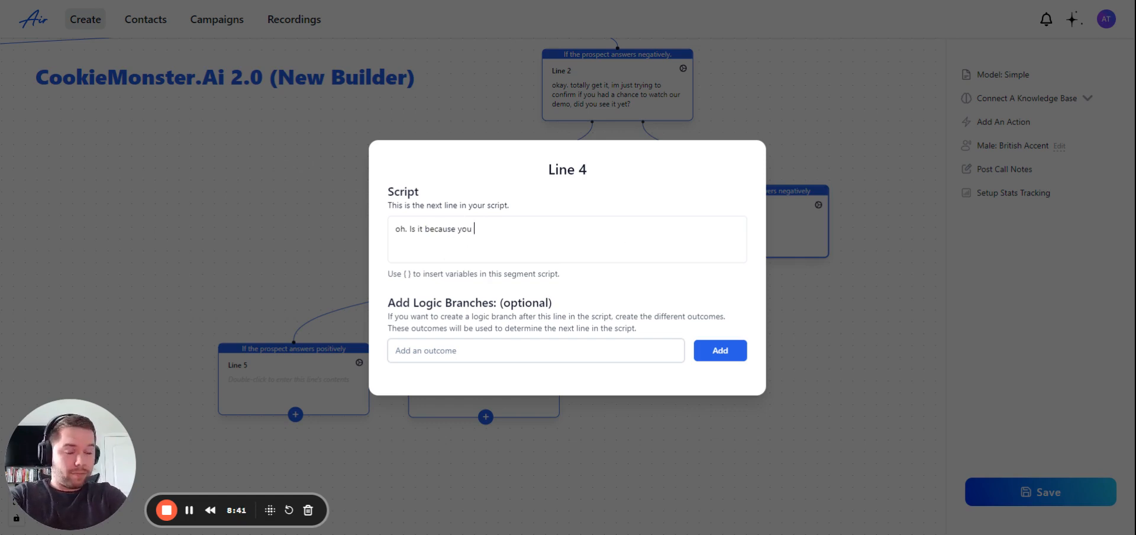
type(" didnt have ")
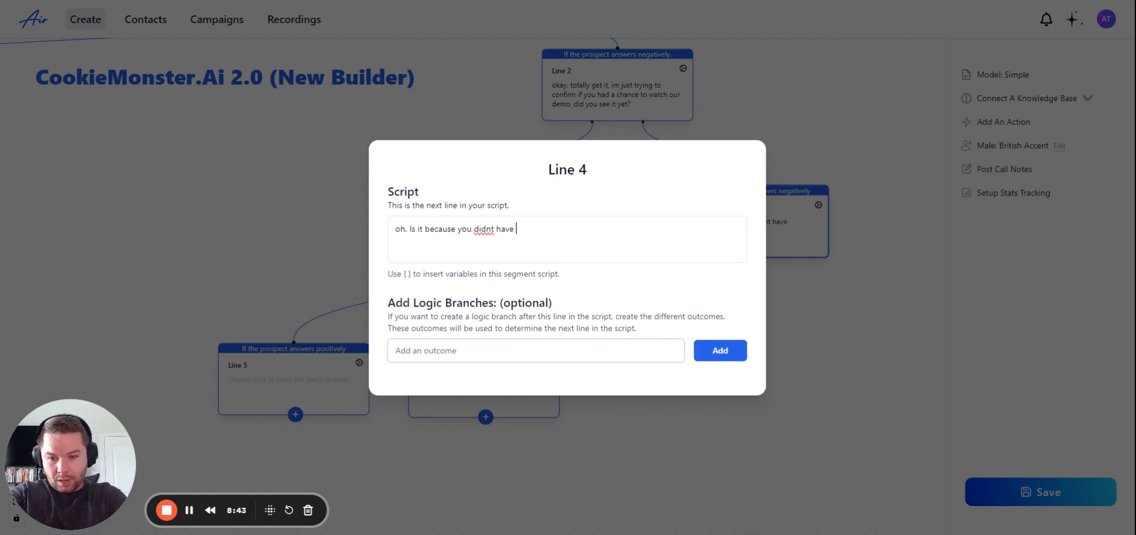
type("the time or ")
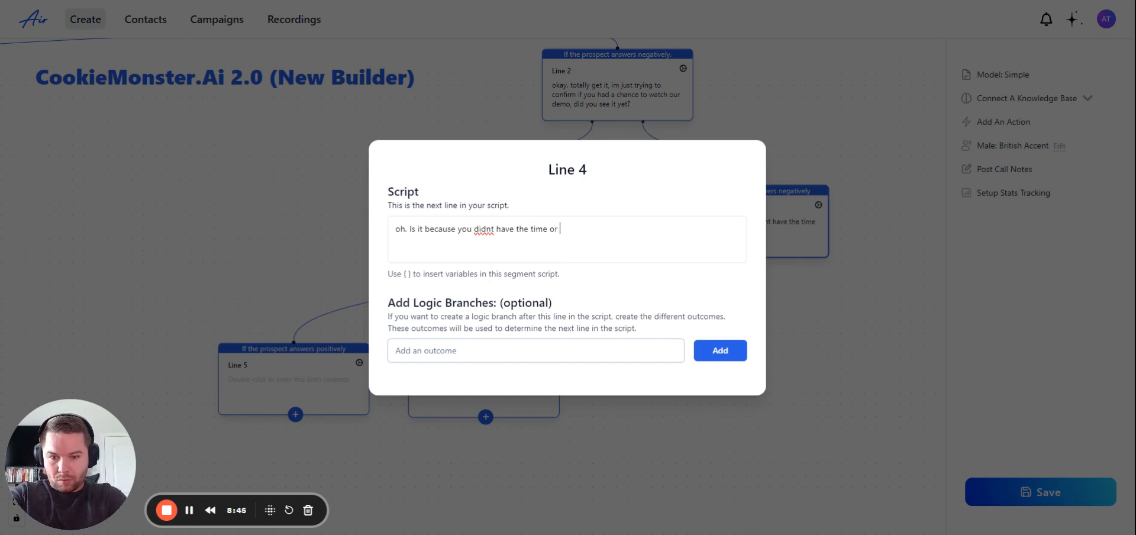
type("just notr i")
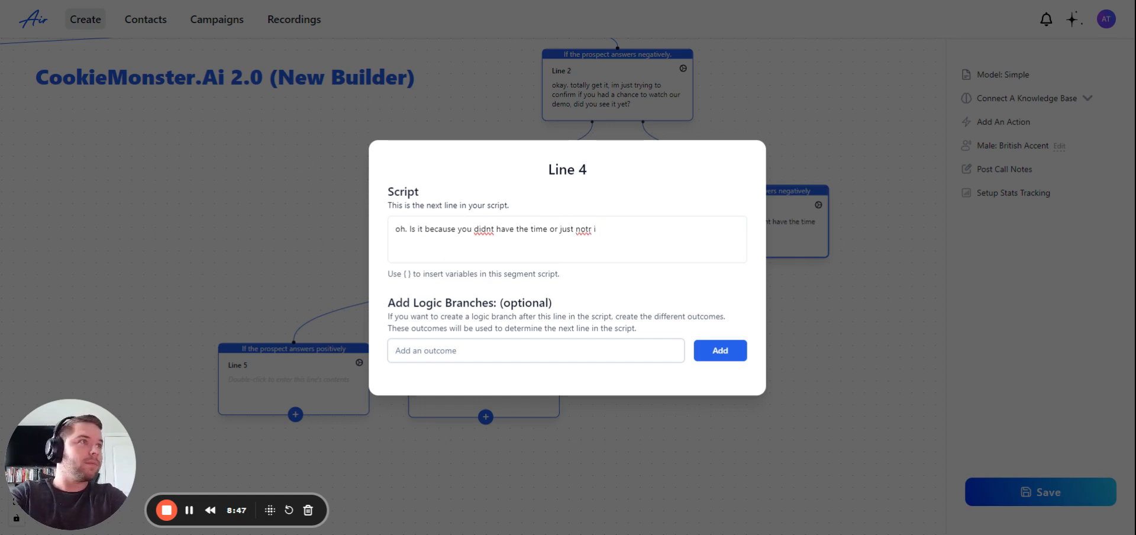
type("ninterested?")
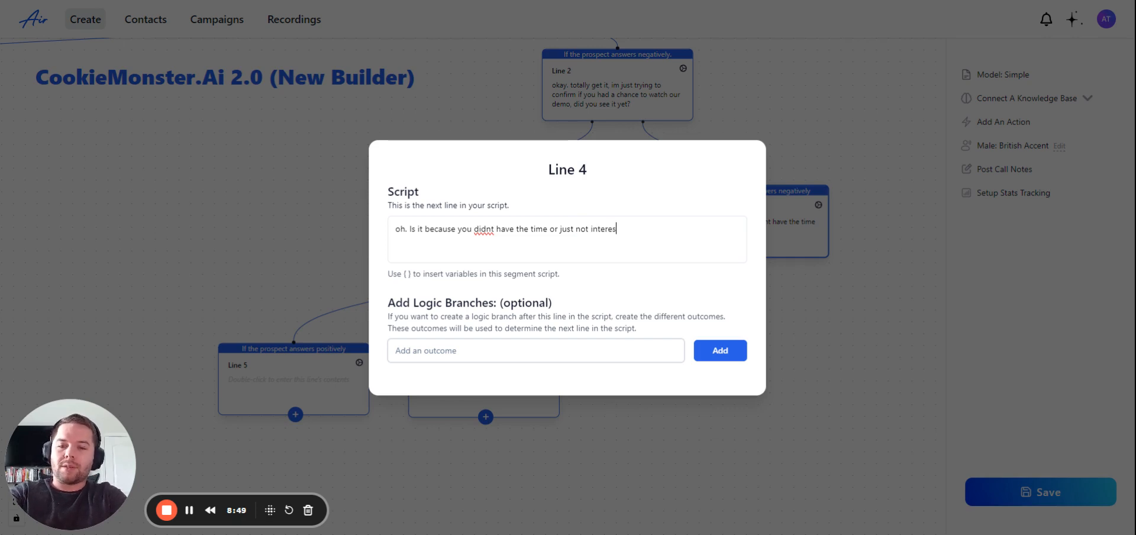
double_click(485, 230)
type("didn't")
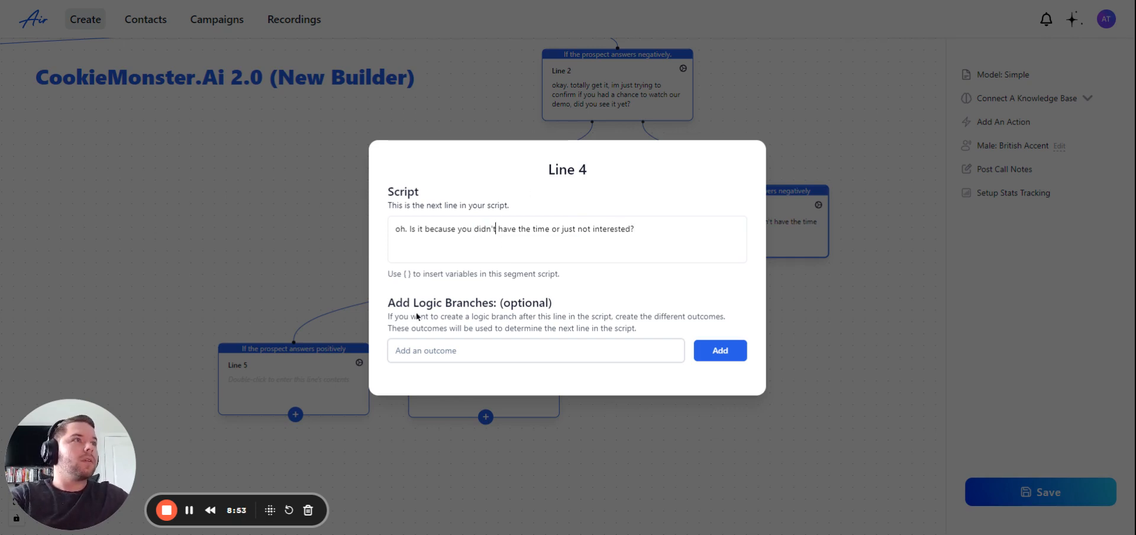
Step: Add the outcome "If prospect says they didnt have the time" to Line 4's logic branches
left_click(566, 354)
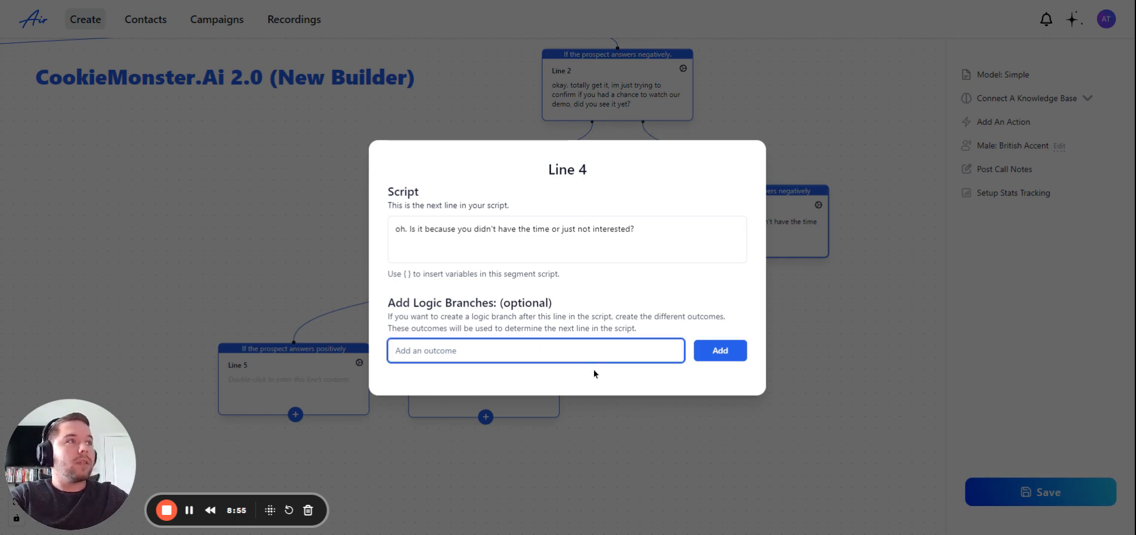
type("I")
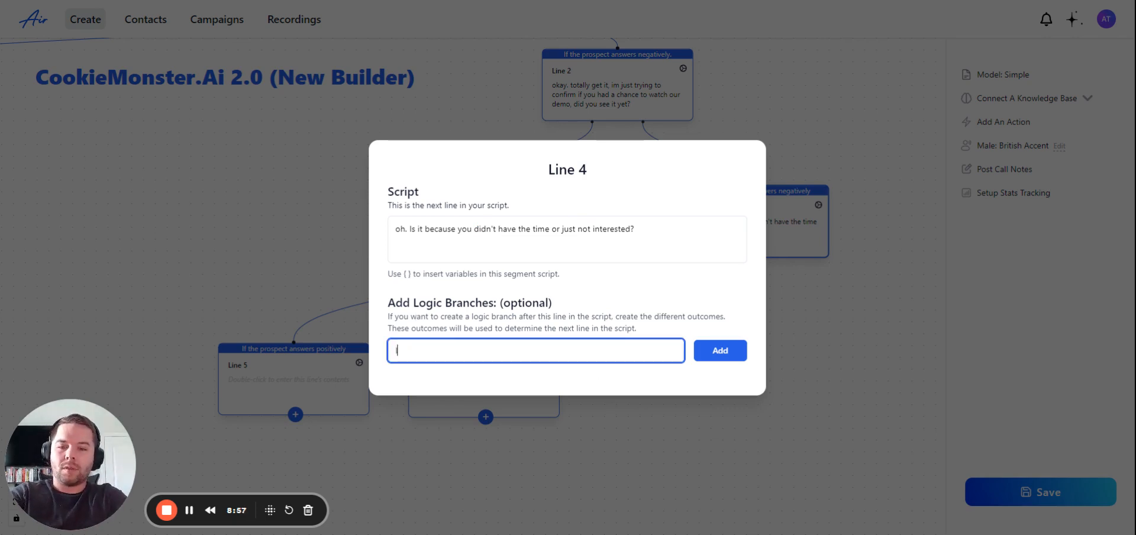
type("f pros")
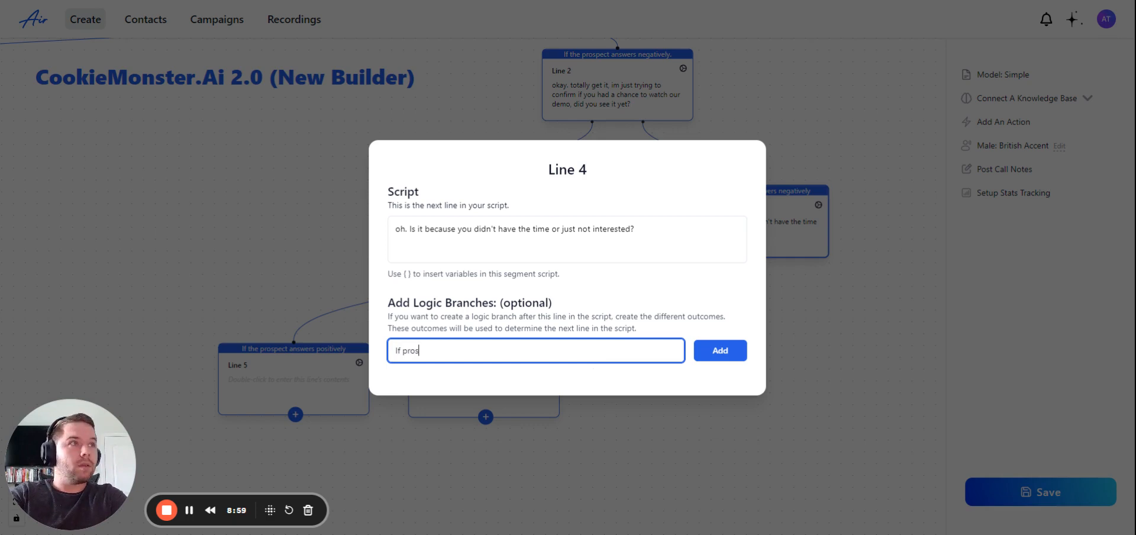
type("pect say")
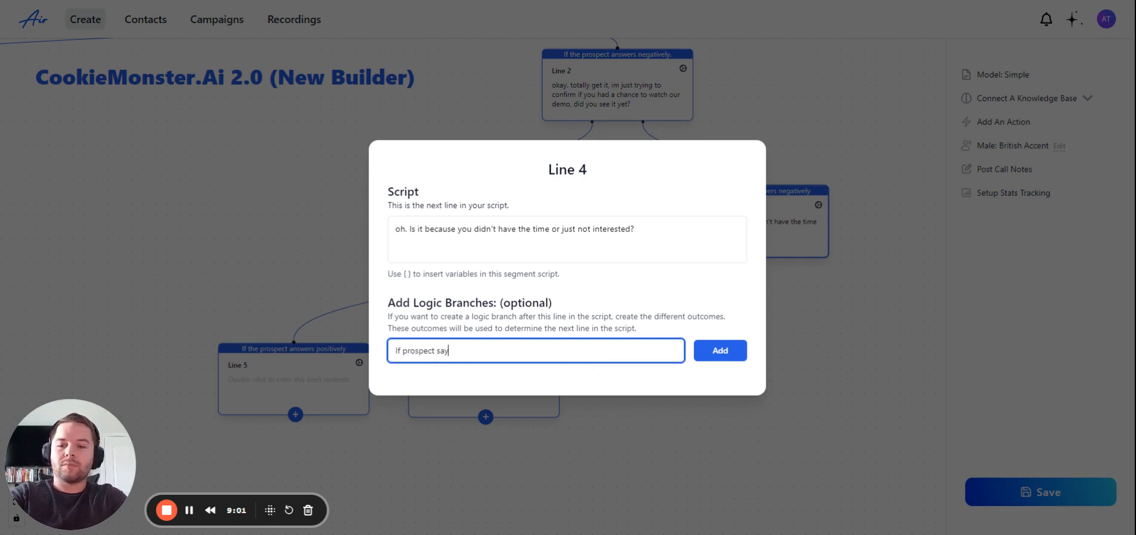
type("s they didnt ")
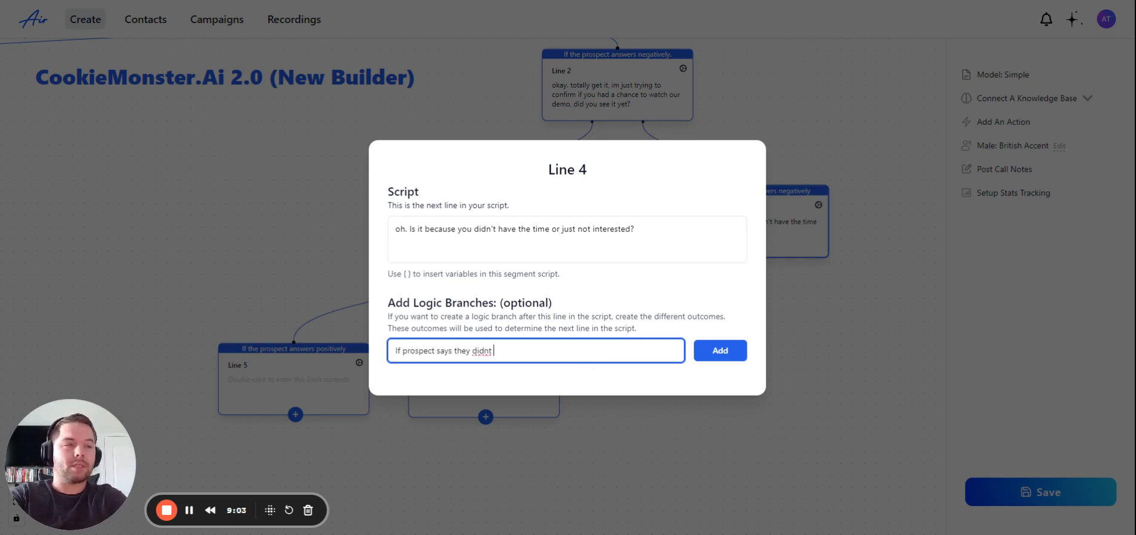
type("have the time")
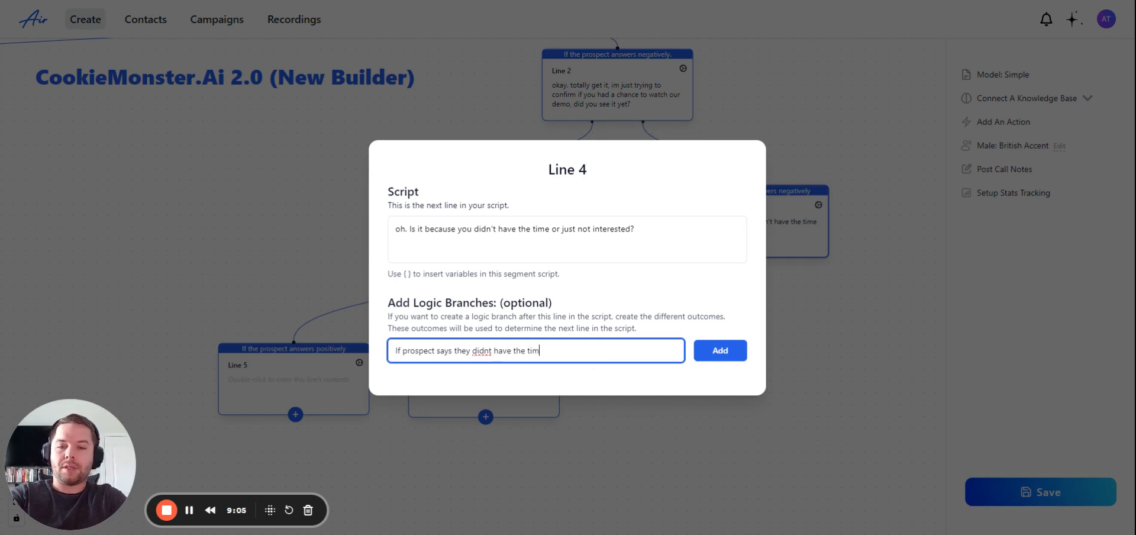
left_click(718, 358)
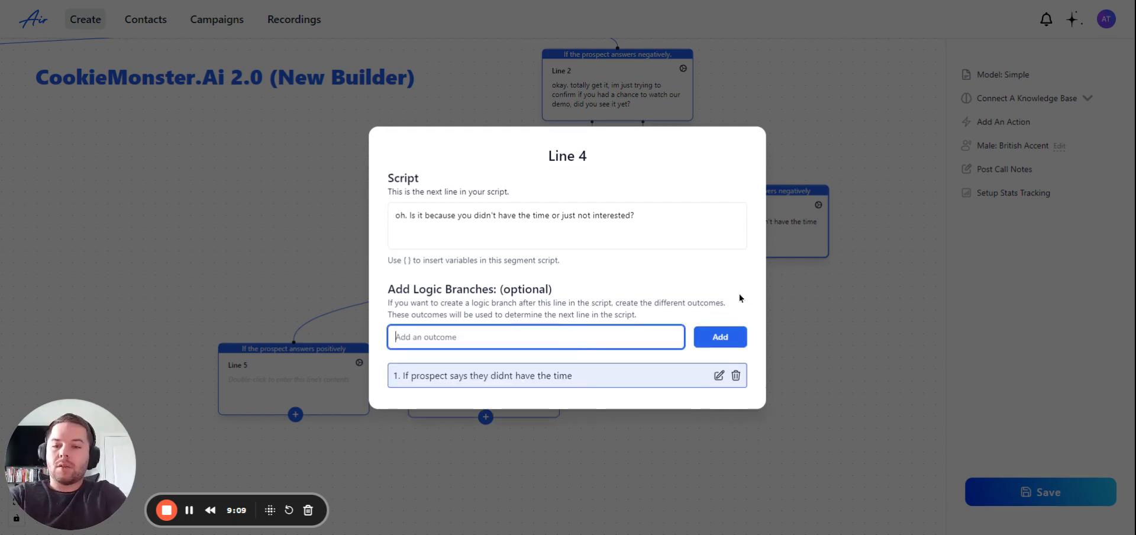
Step: Add a second Line 4 outcome, "if prospect says they are not interested", and close the line's settings
type("if prospect ")
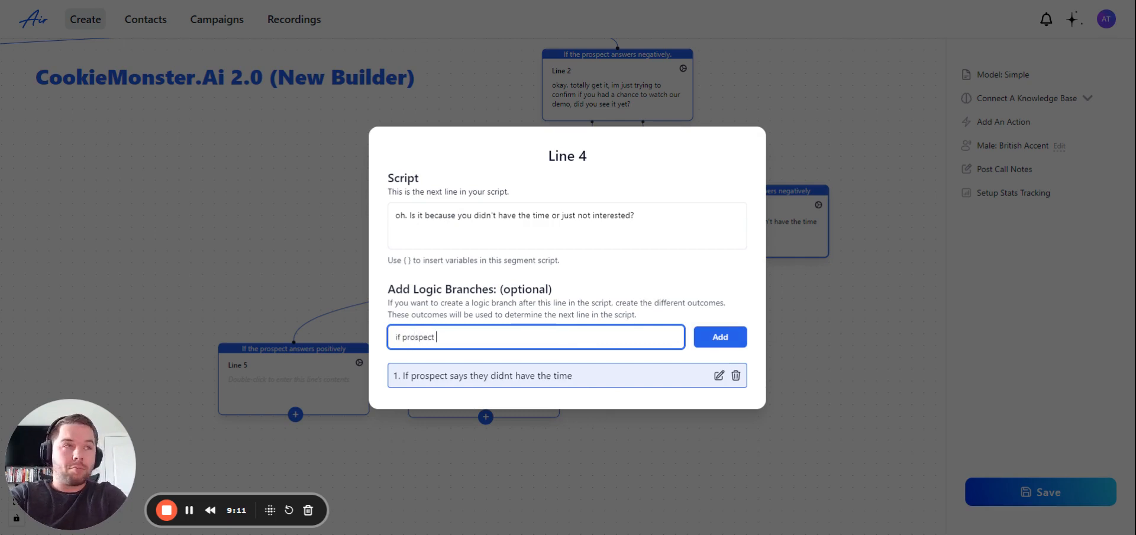
type("says t")
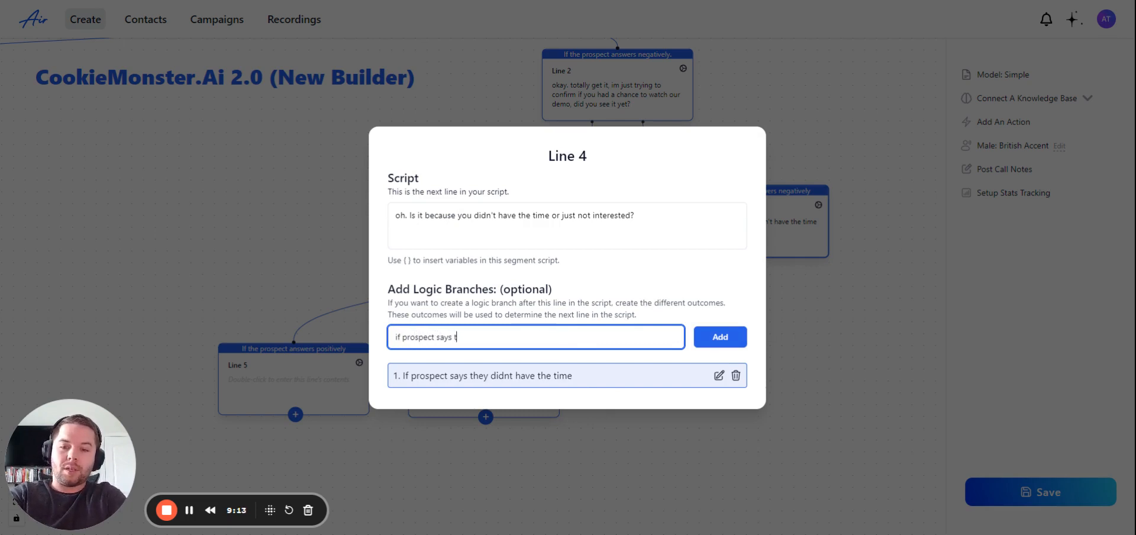
type("hhey are not ")
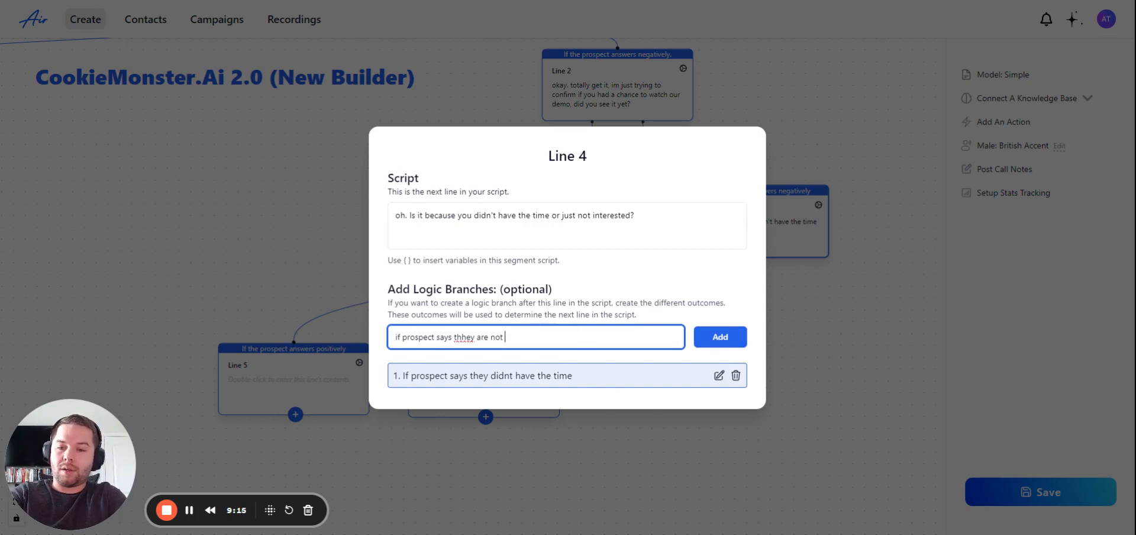
type("interested")
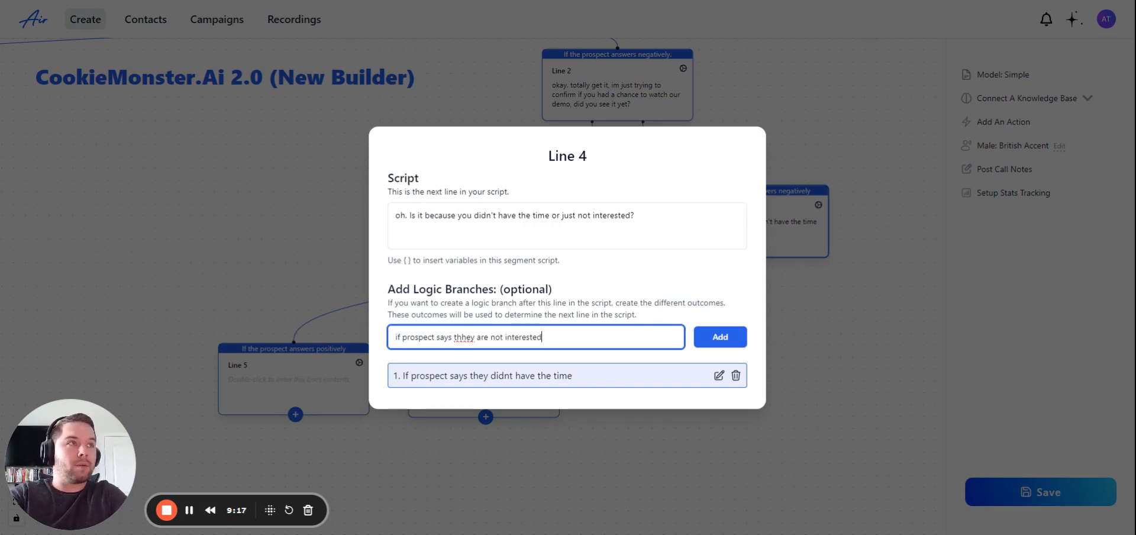
double_click(464, 337)
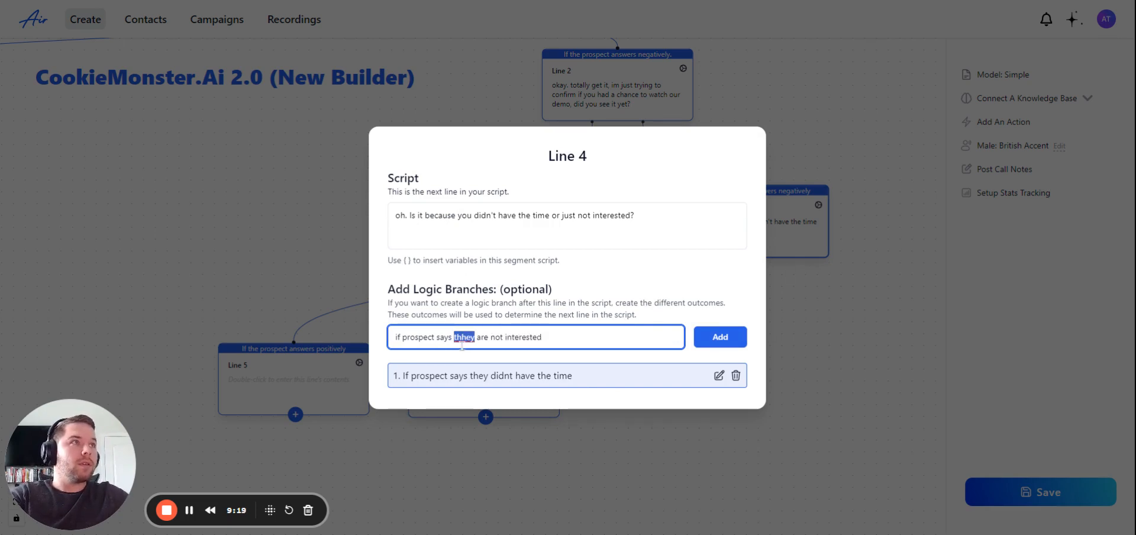
type("they")
left_click(721, 332)
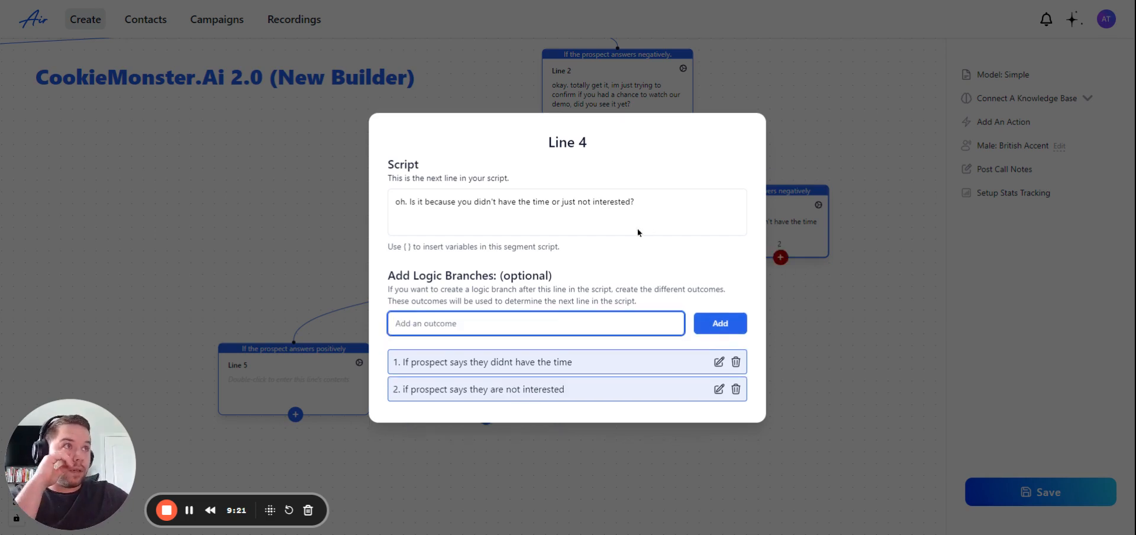
left_click(846, 429)
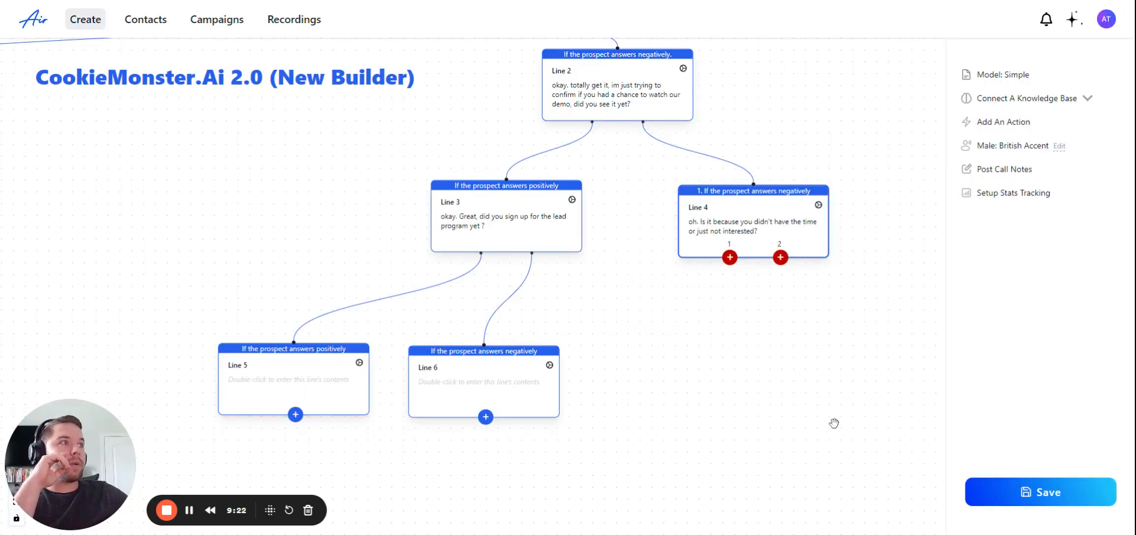
Step: Create a follow-up line beneath Line 4 for each of its two outcomes
left_click(729, 259)
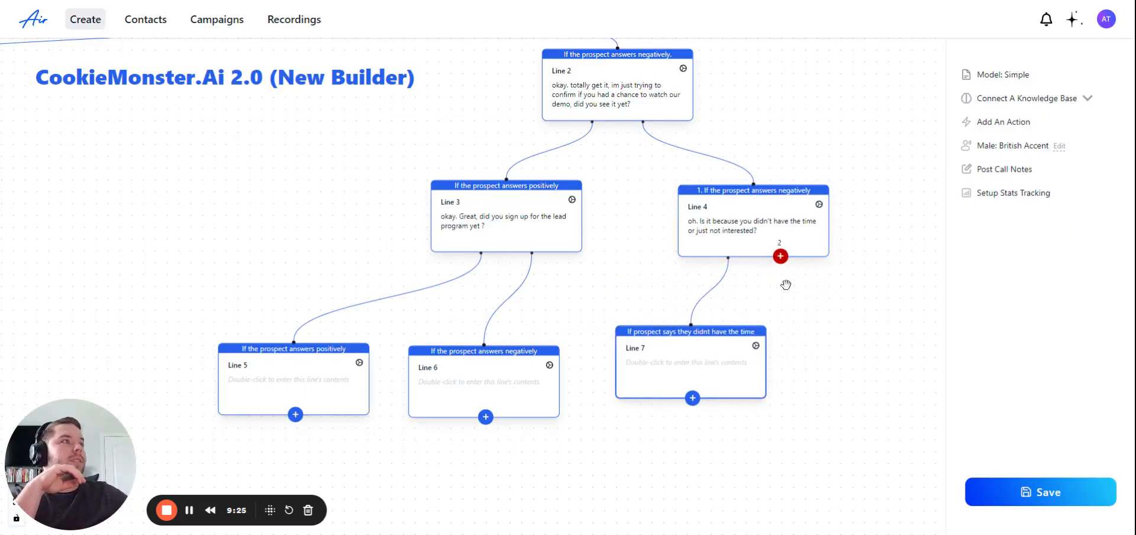
left_click(781, 257)
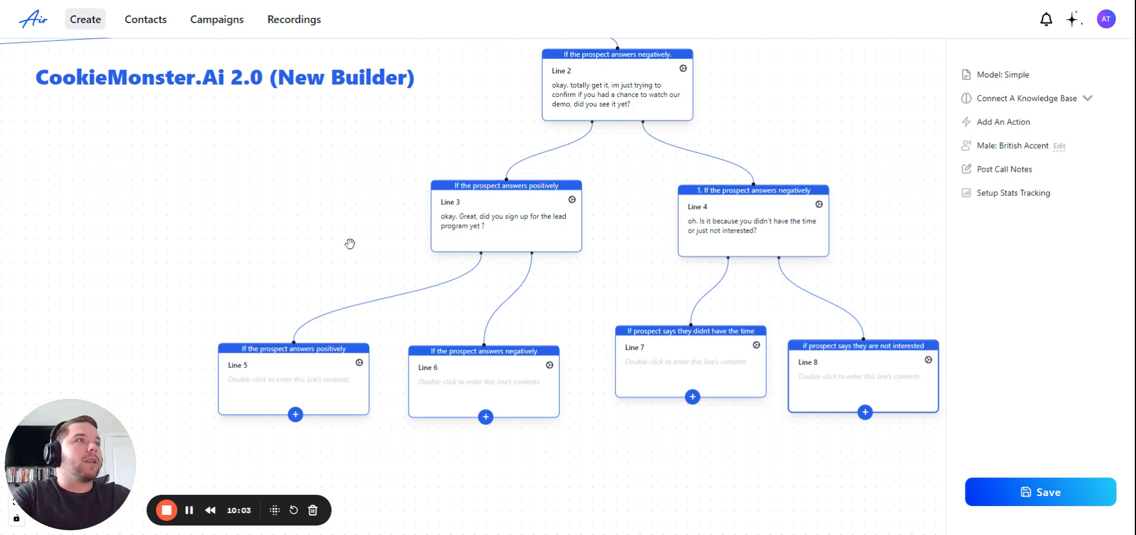
Step: Begin Line 7's script with "Totally get it. It can be difficult to find time to watch things like a demo"
left_click_drag(684, 482, 592, 484)
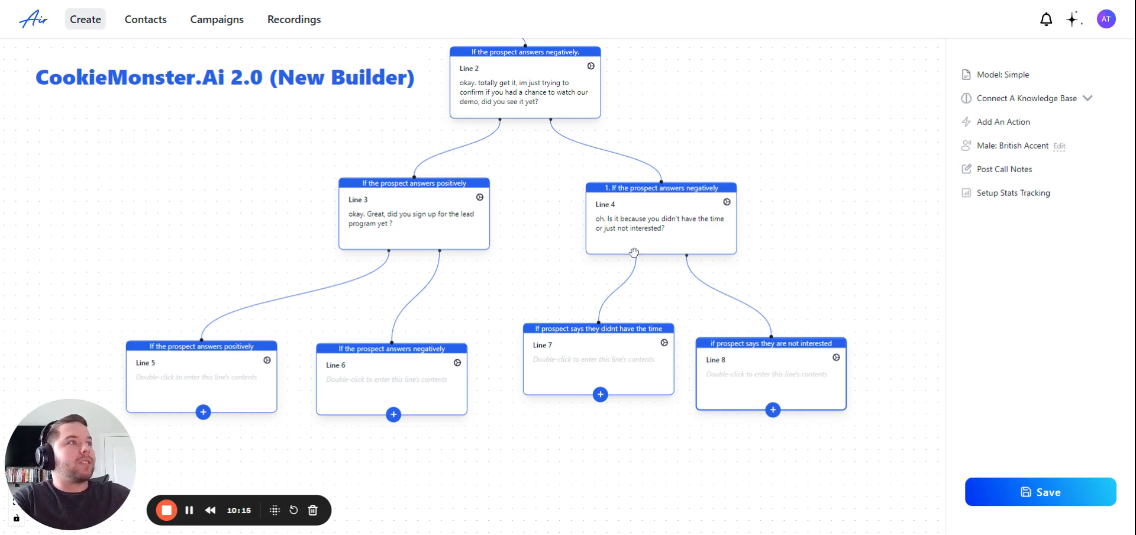
left_click(664, 342)
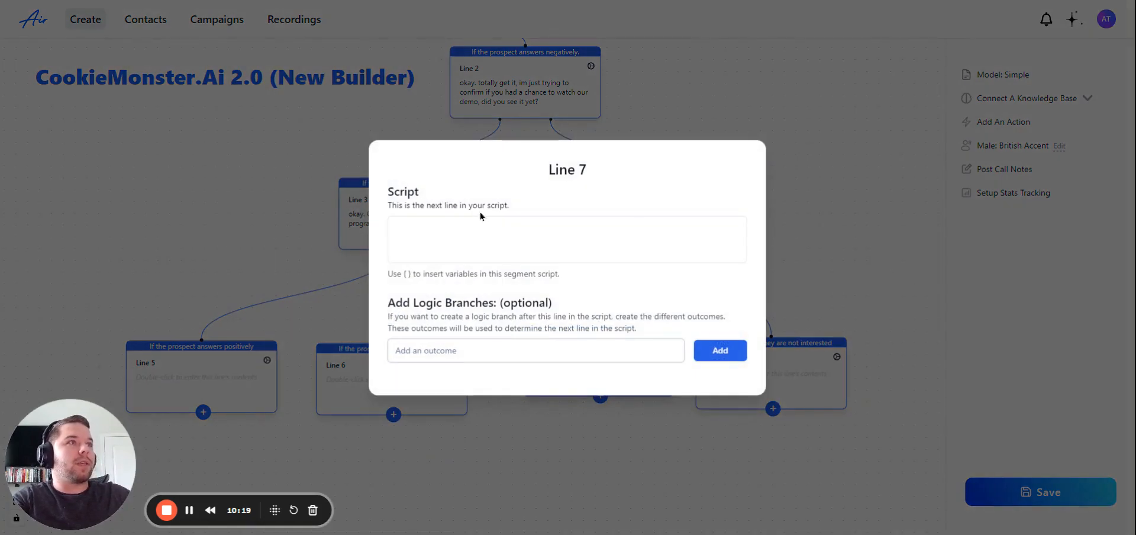
left_click(770, 142)
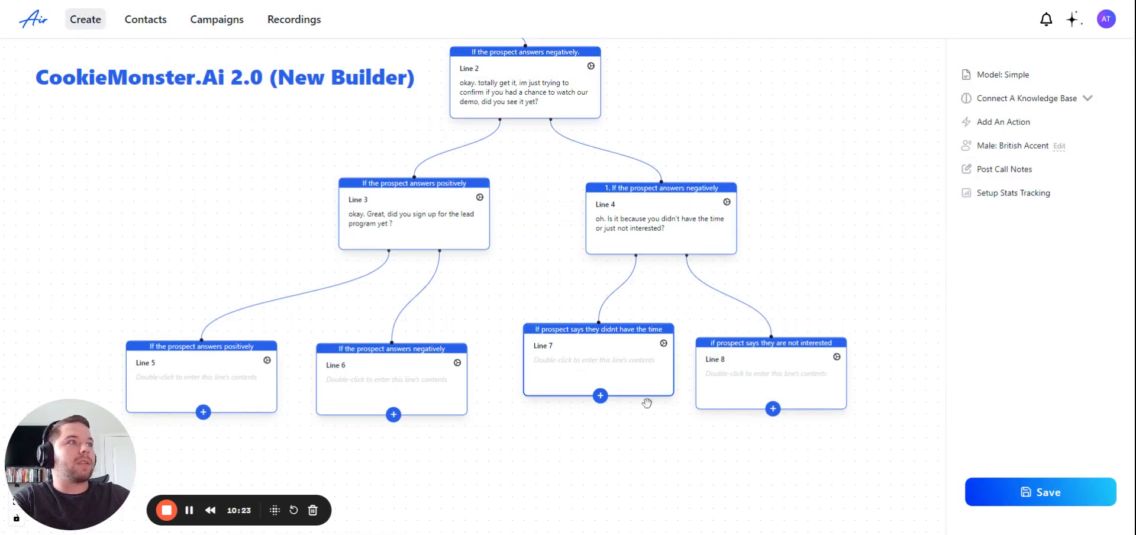
left_click(665, 344)
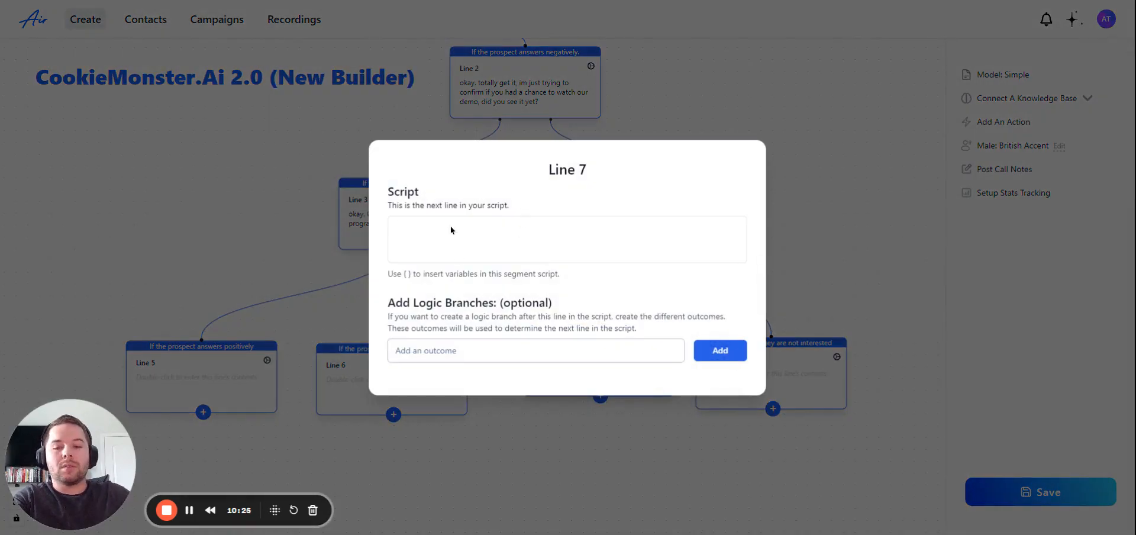
type("Totally get it.")
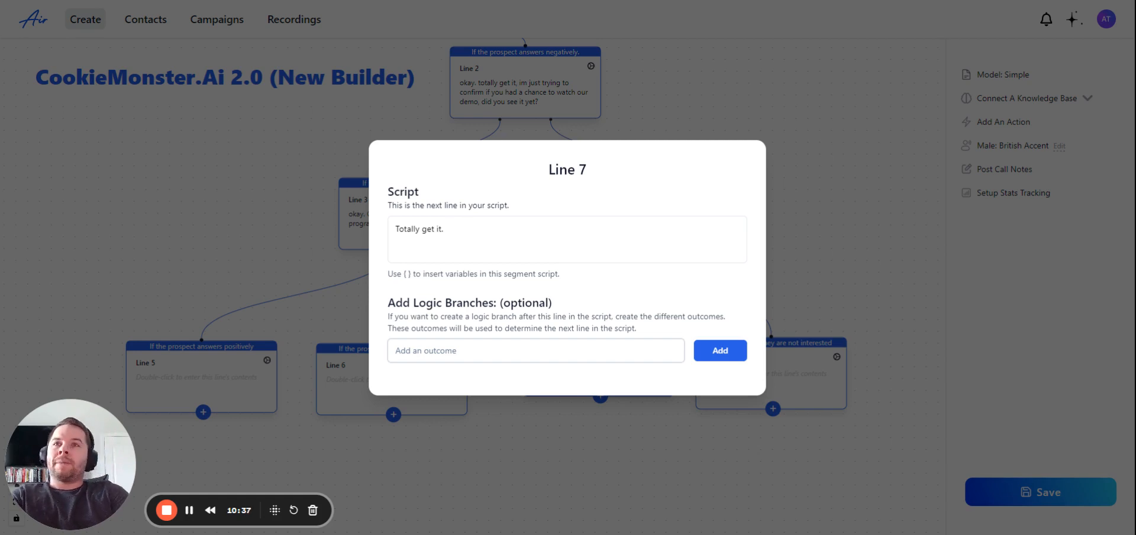
type("It can ")
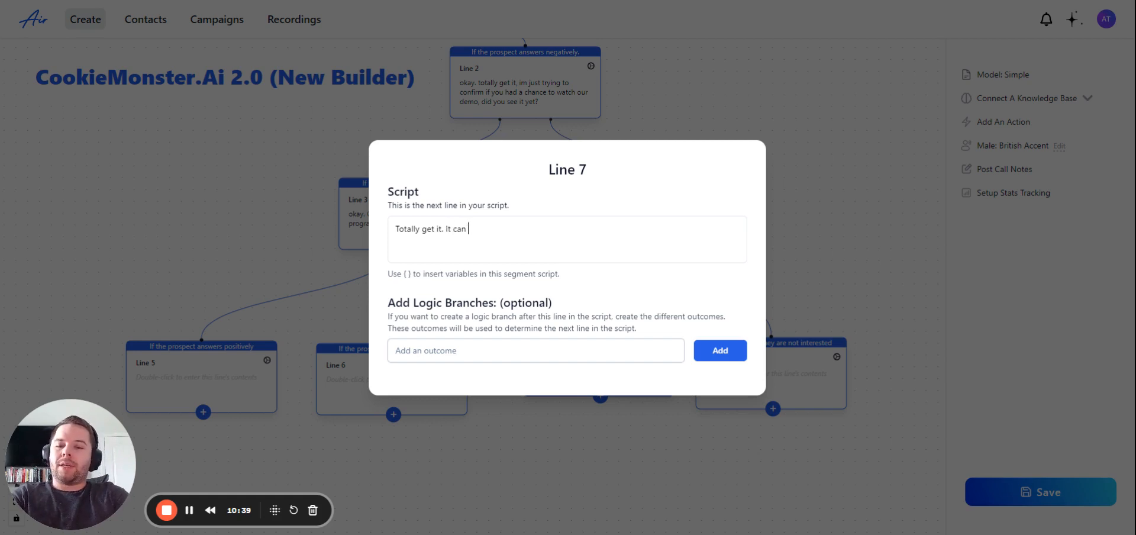
type("be dif")
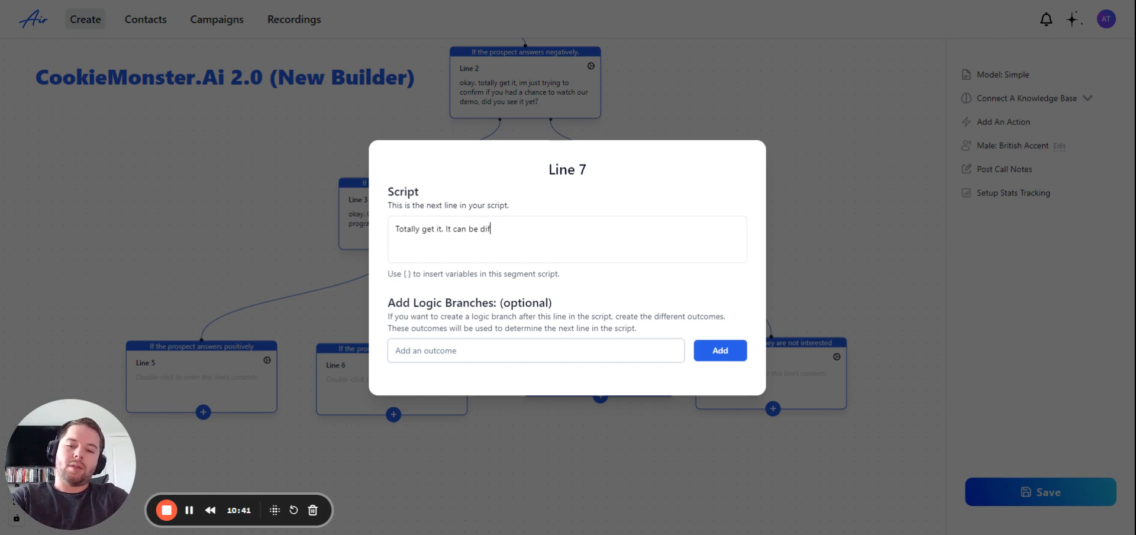
type("ficult to fi")
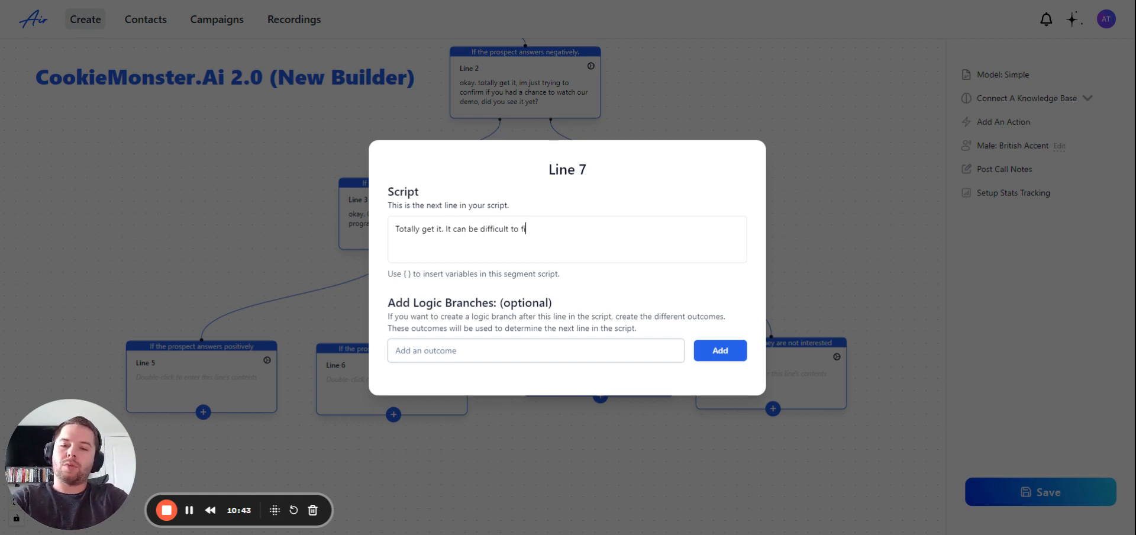
type("nd time to wat")
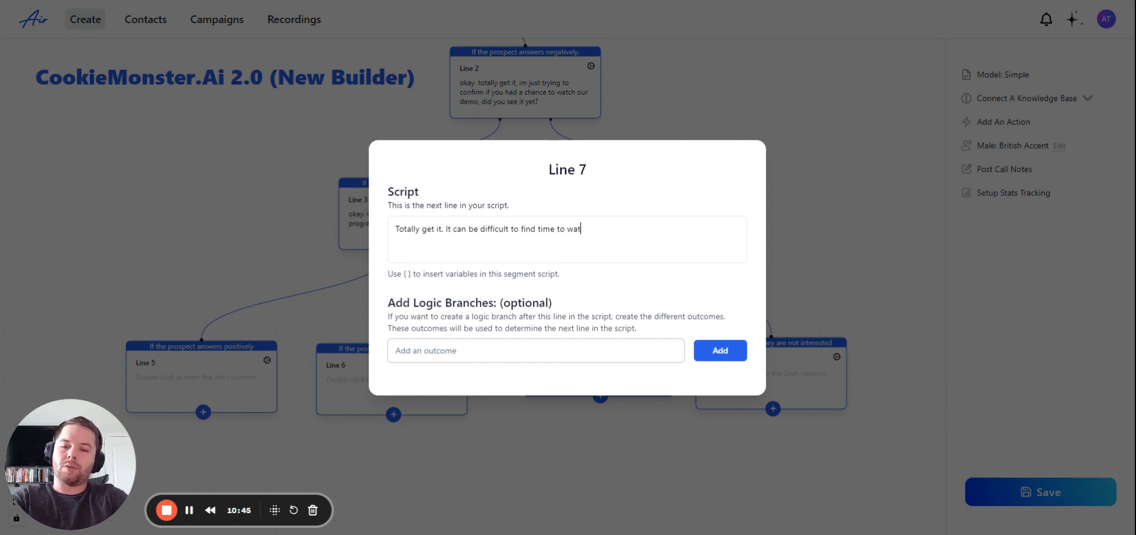
type("ch things t")
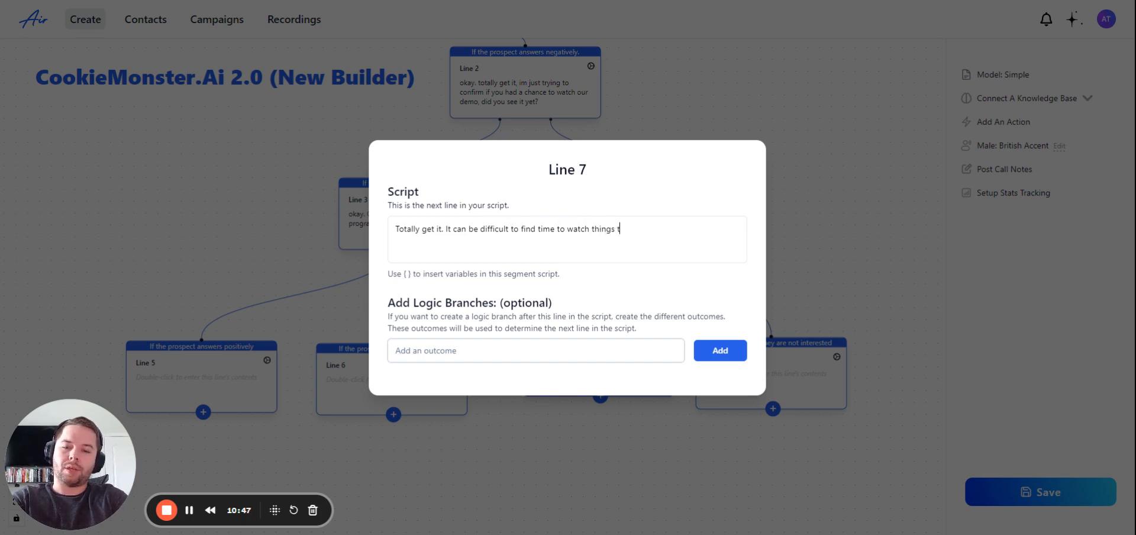
key("BackSpace")
type("like a demo")
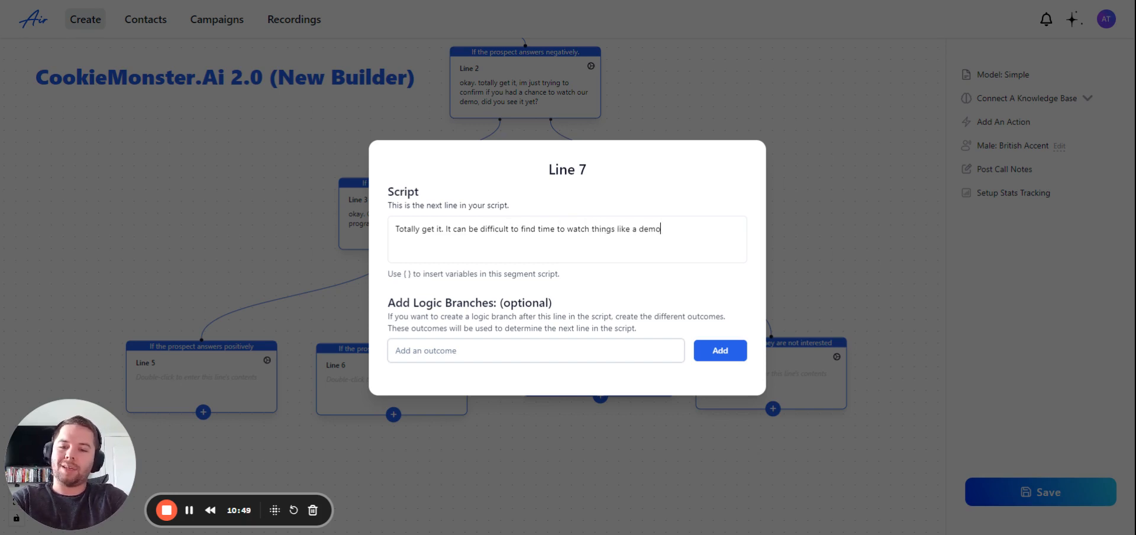
Step: Continue Line 7's script with "thats why we have them running every 15 minutes. Do you have time now or do you want to book a different time?"
type(", thats why ")
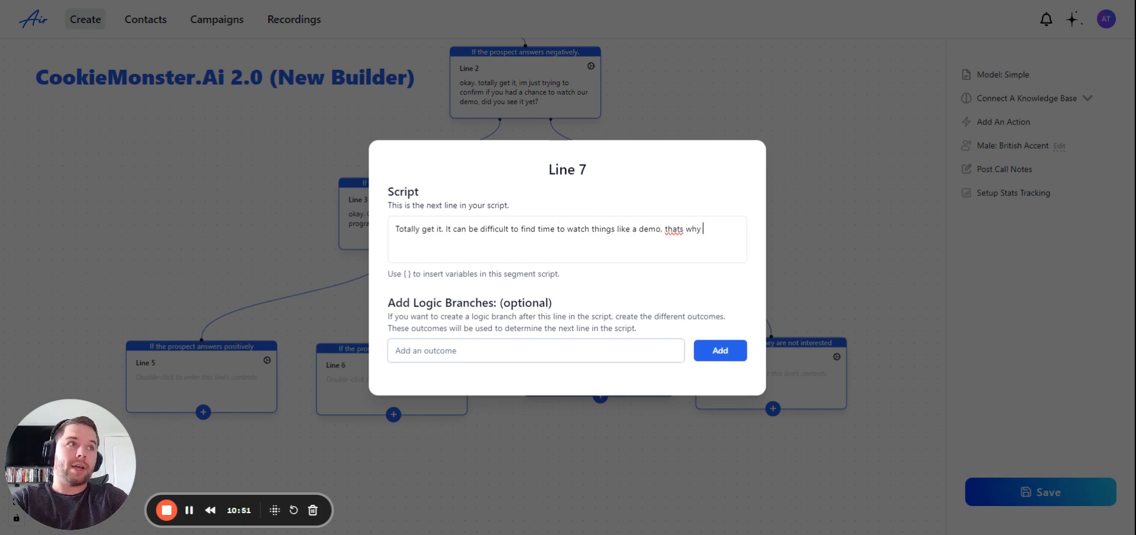
type("we have themn ")
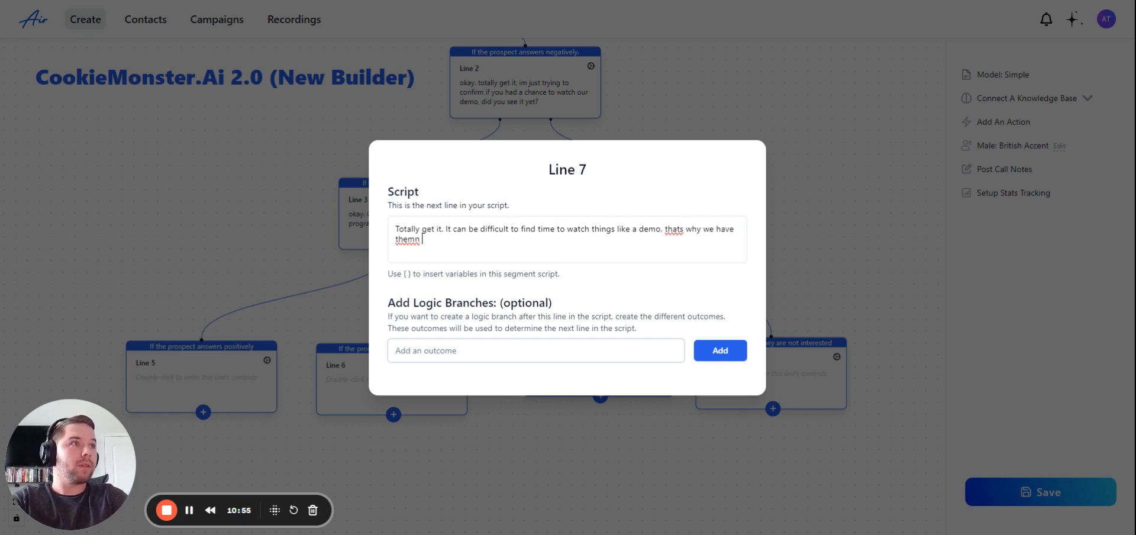
type("running ev")
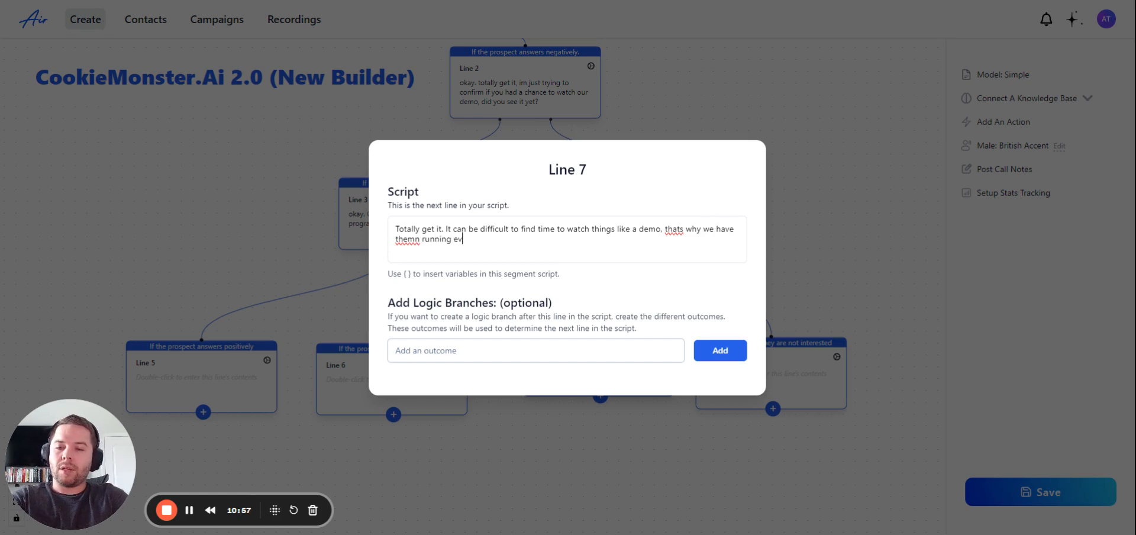
type("erty 15 min")
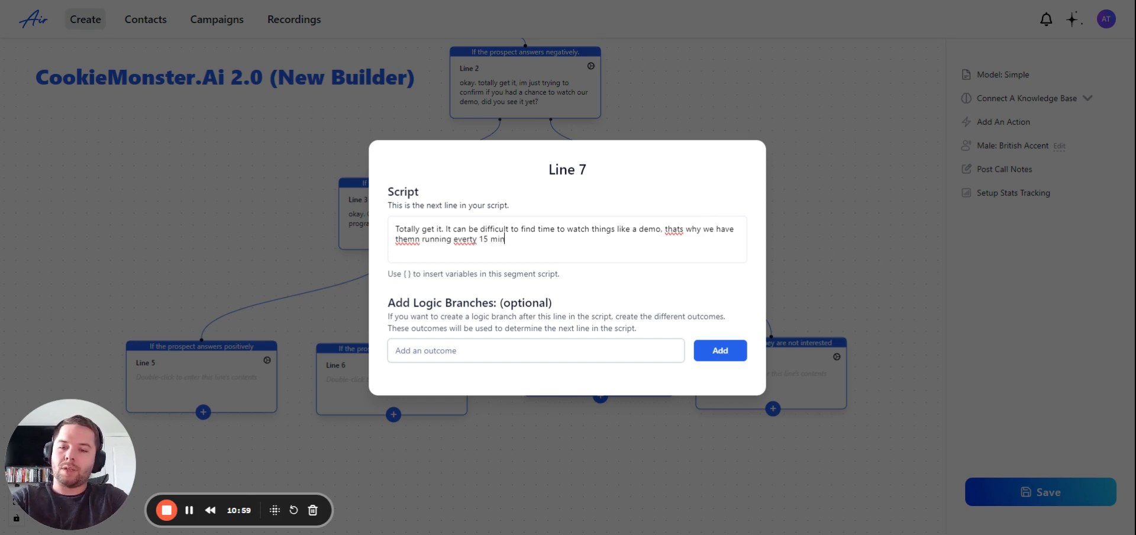
type("utes. Do you")
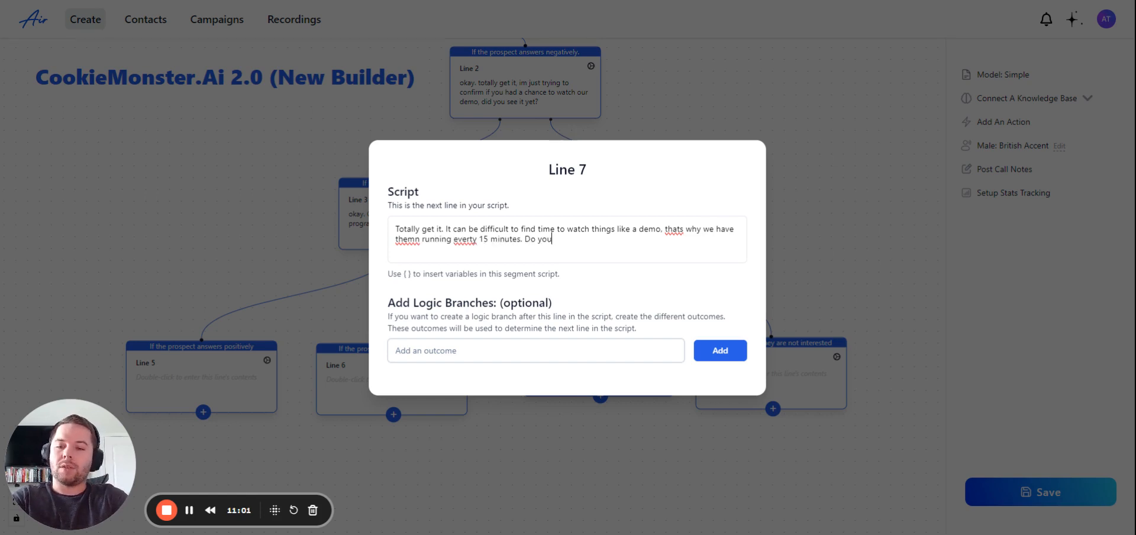
type(" ahve time now or")
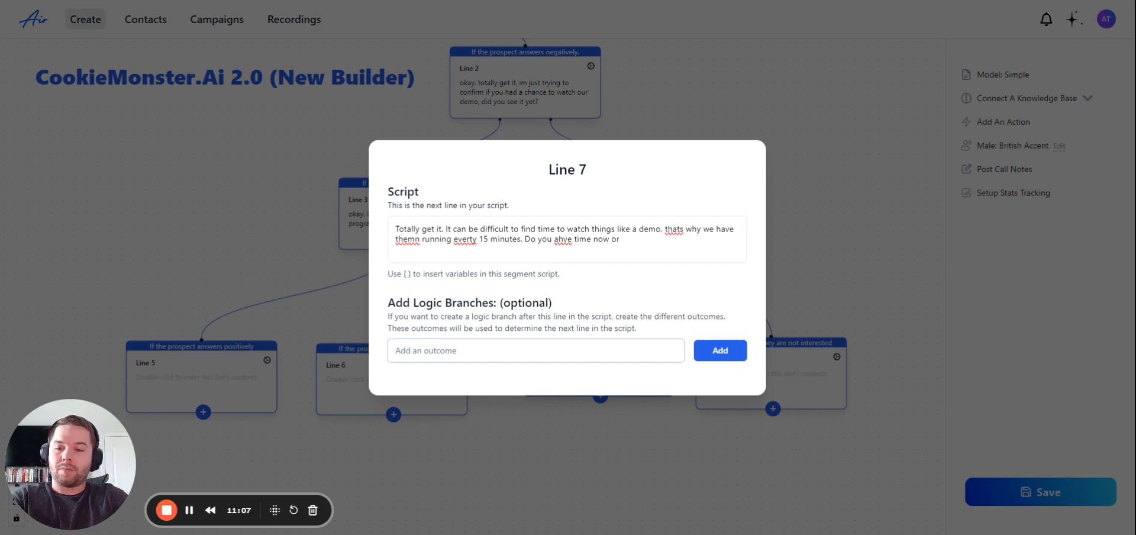
type(" do you wa")
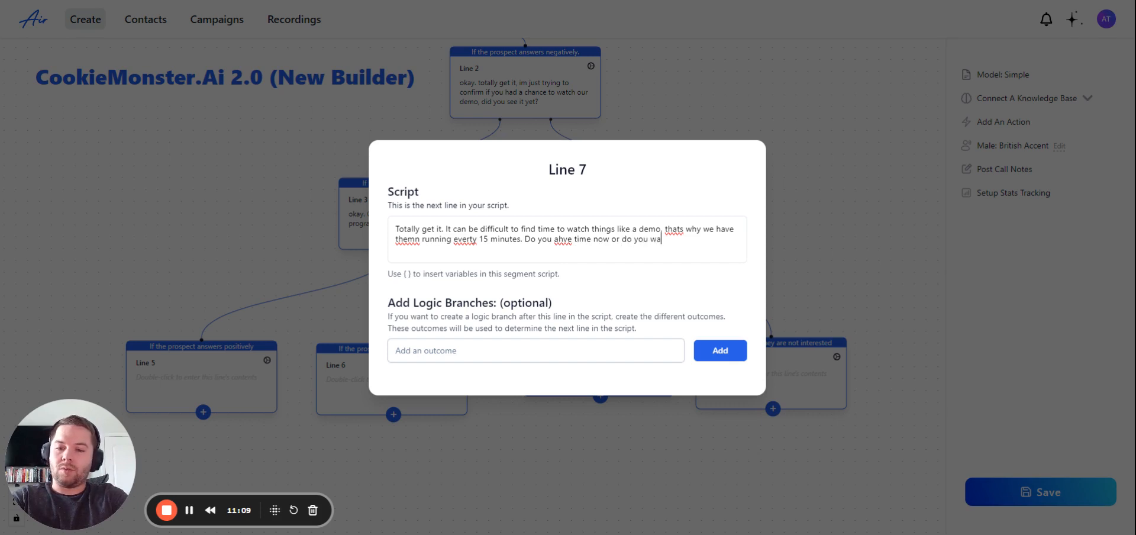
type("nt to bo")
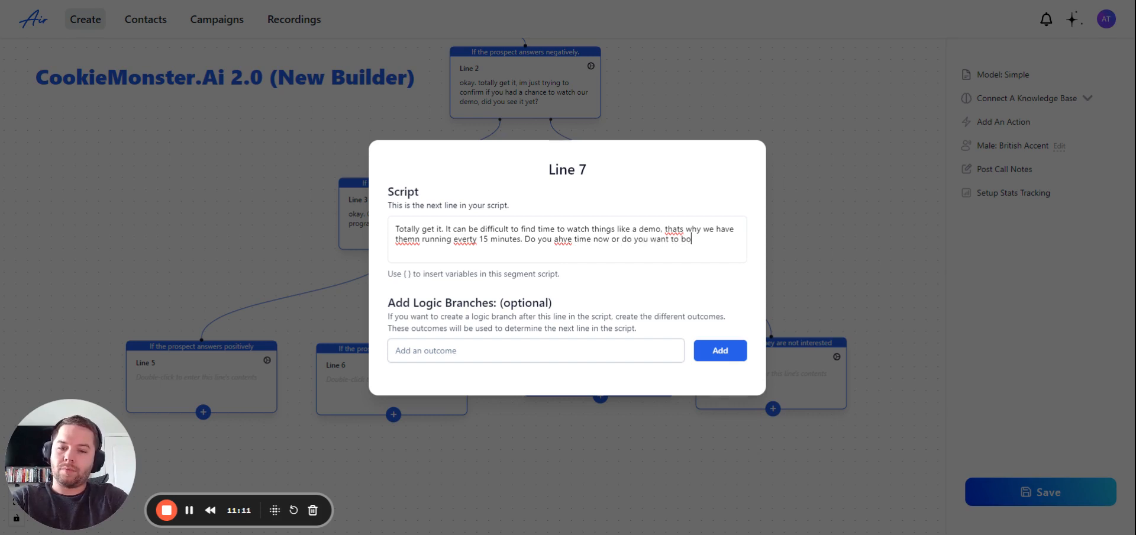
type("ok a different time?")
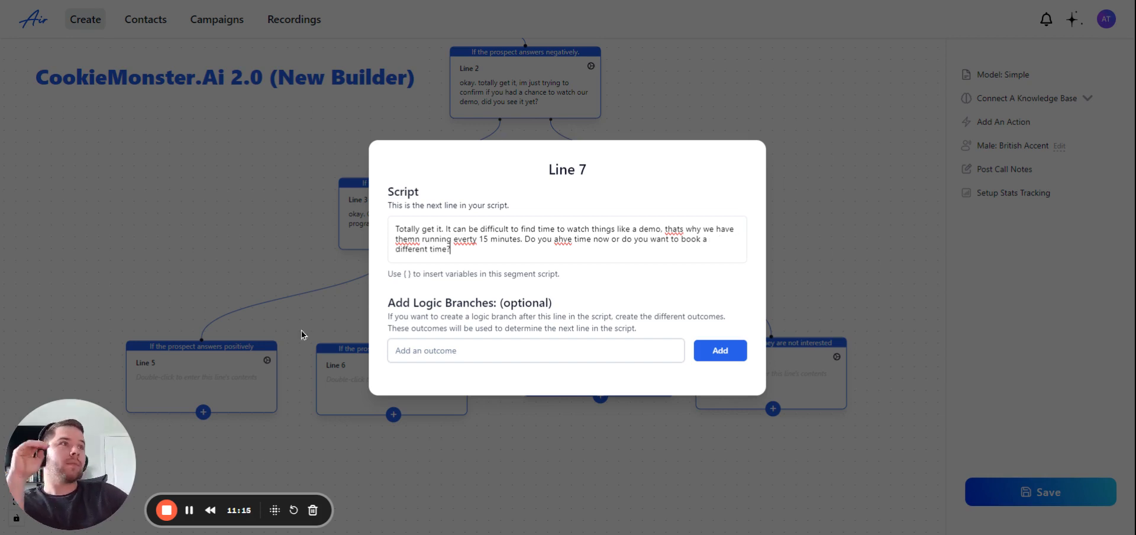
Step: Correct the misspelled words in Line 7's script to "them", "every", "have" and "that's"
double_click(409, 239)
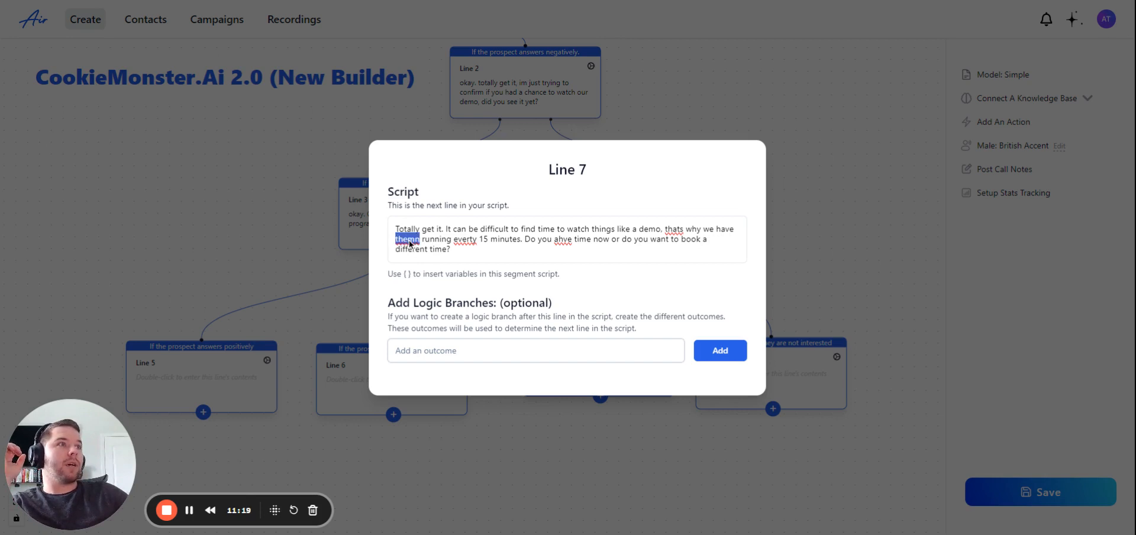
type("them")
double_click(460, 239)
type("every")
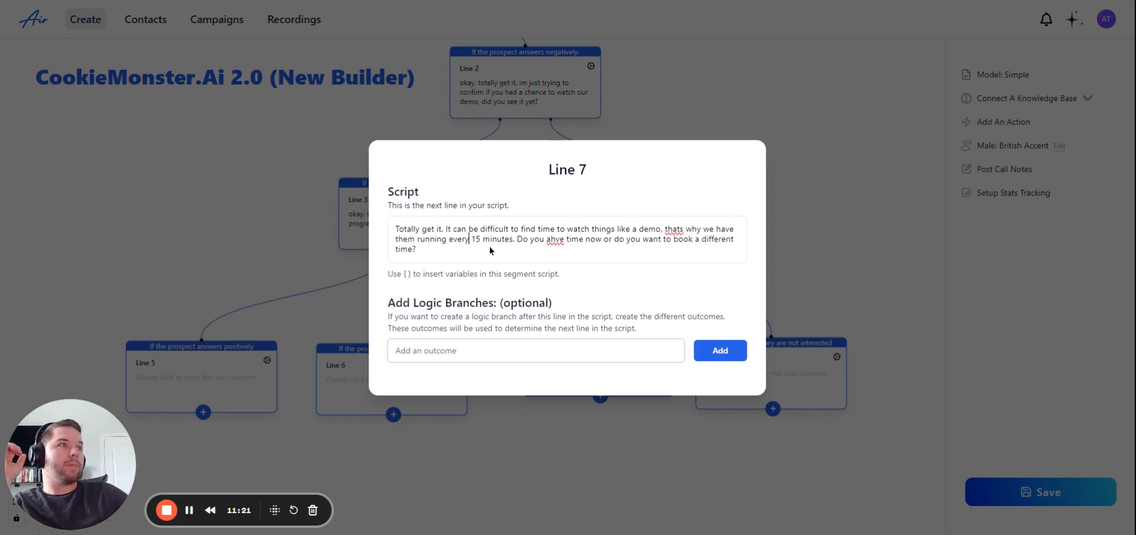
double_click(564, 240)
type("have")
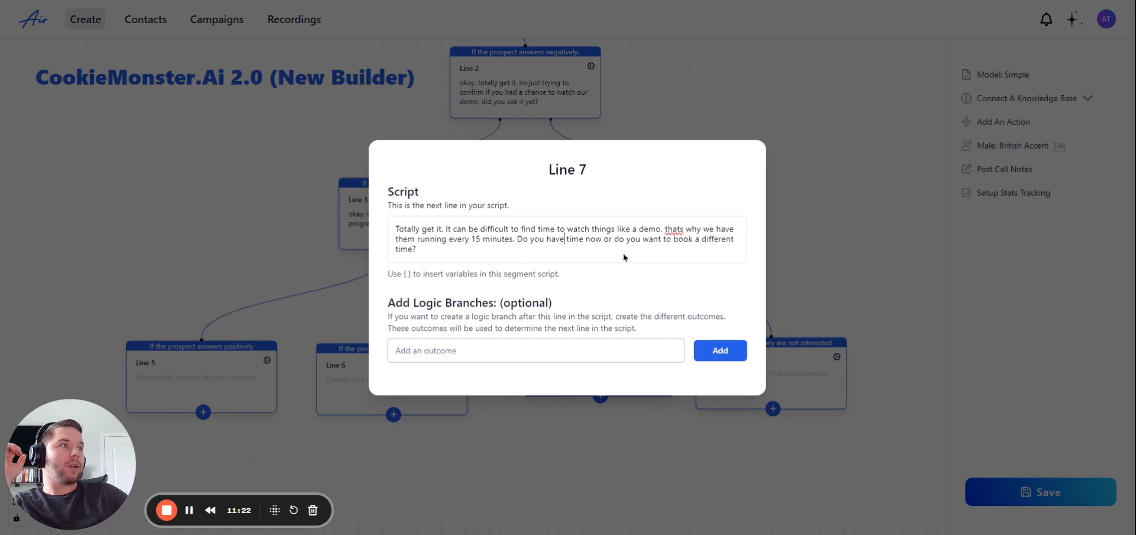
double_click(674, 229)
type("that's")
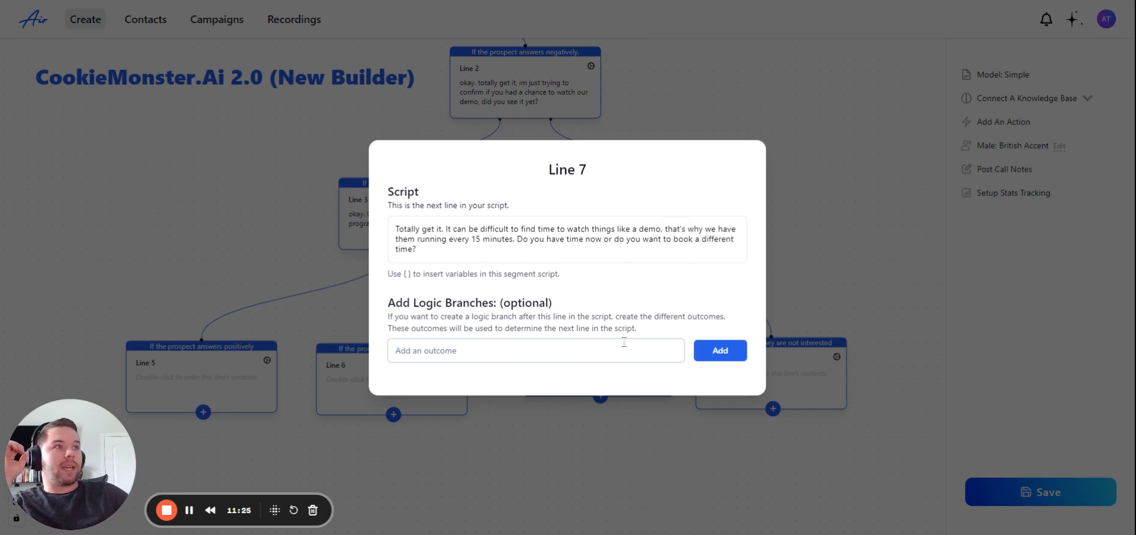
Step: Add the outcome "if prospect says yes they have time" to Line 7's logic branches
left_click(624, 340)
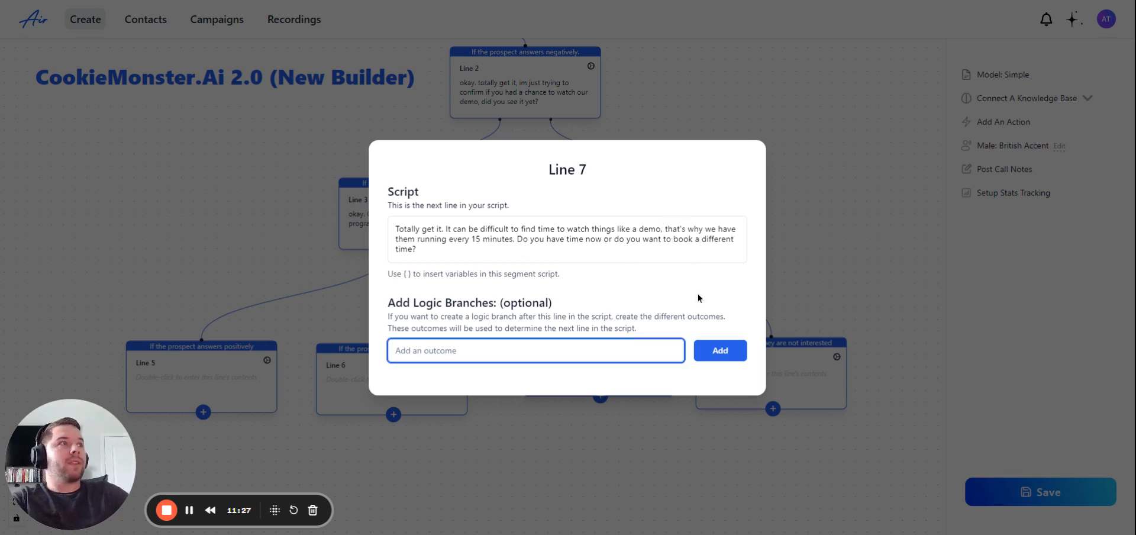
type("if p")
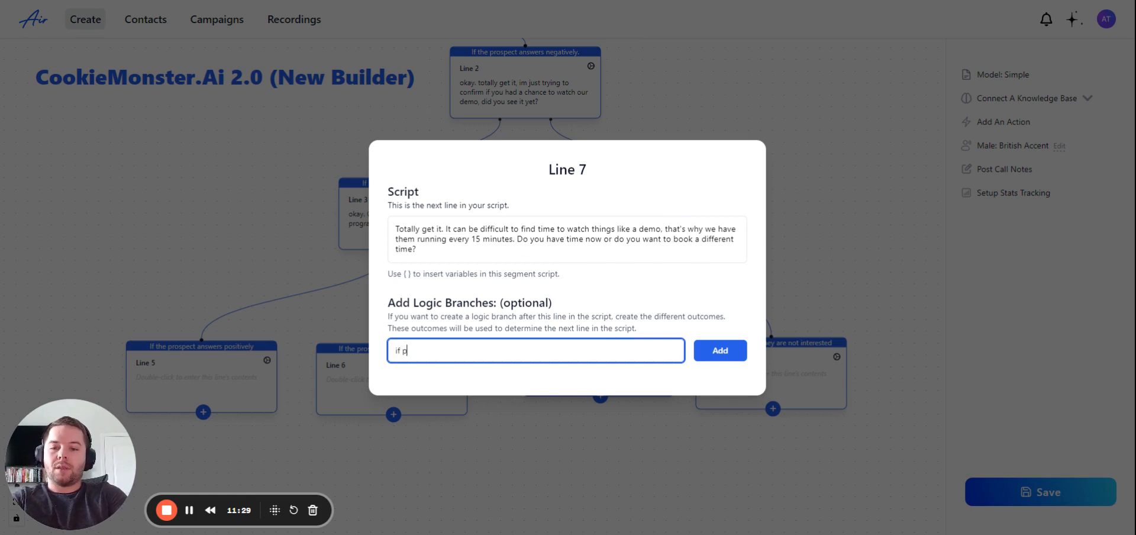
type("rospect says")
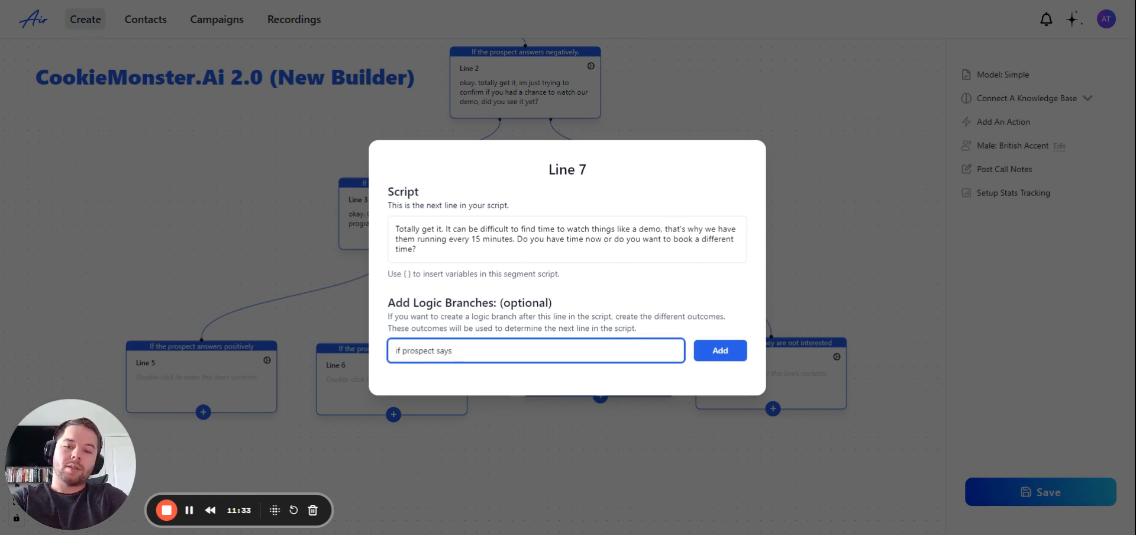
type(" yes tha")
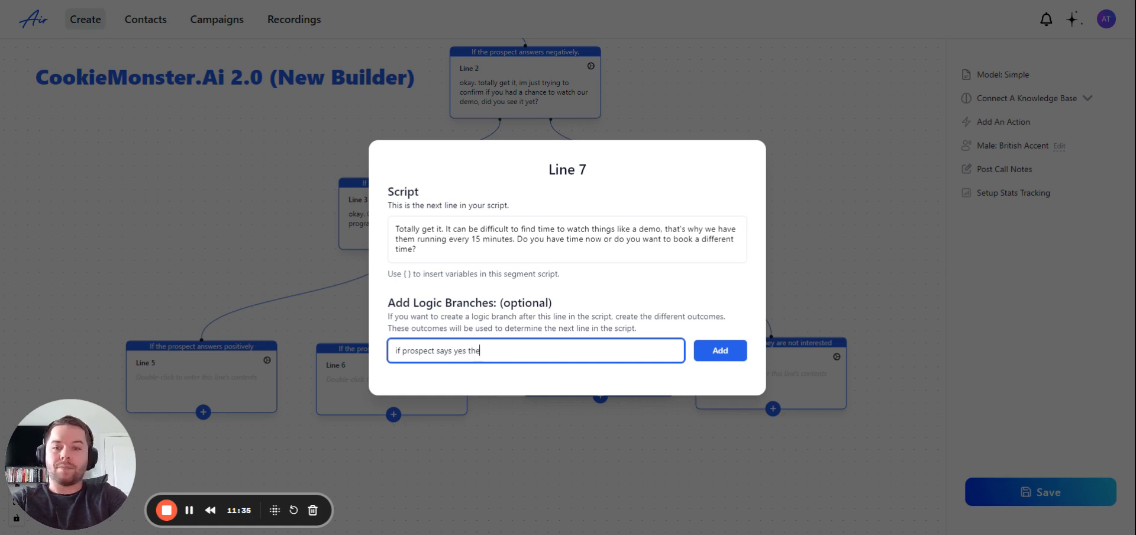
type("y have time")
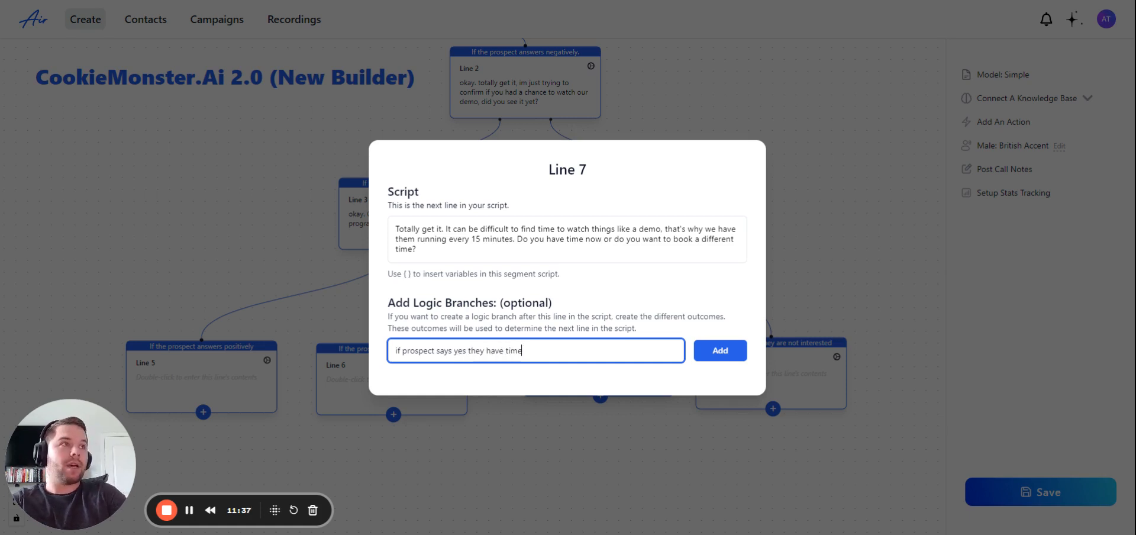
left_click(720, 350)
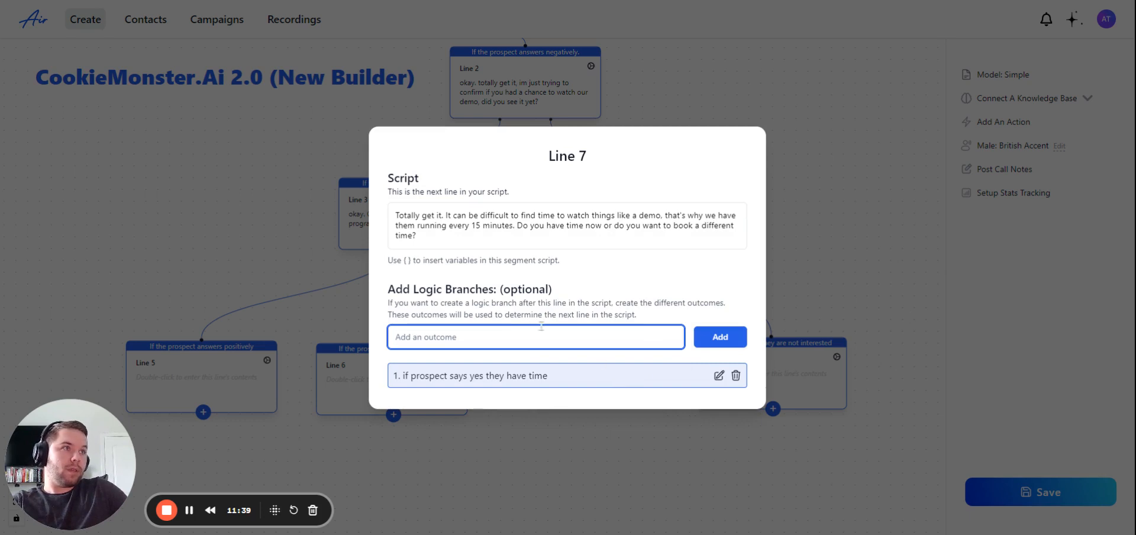
Step: Add a second Line 7 outcome, "if prospect says they dont have time and wants to schedule a different time to book demo", and close the line's settings
type("if pros")
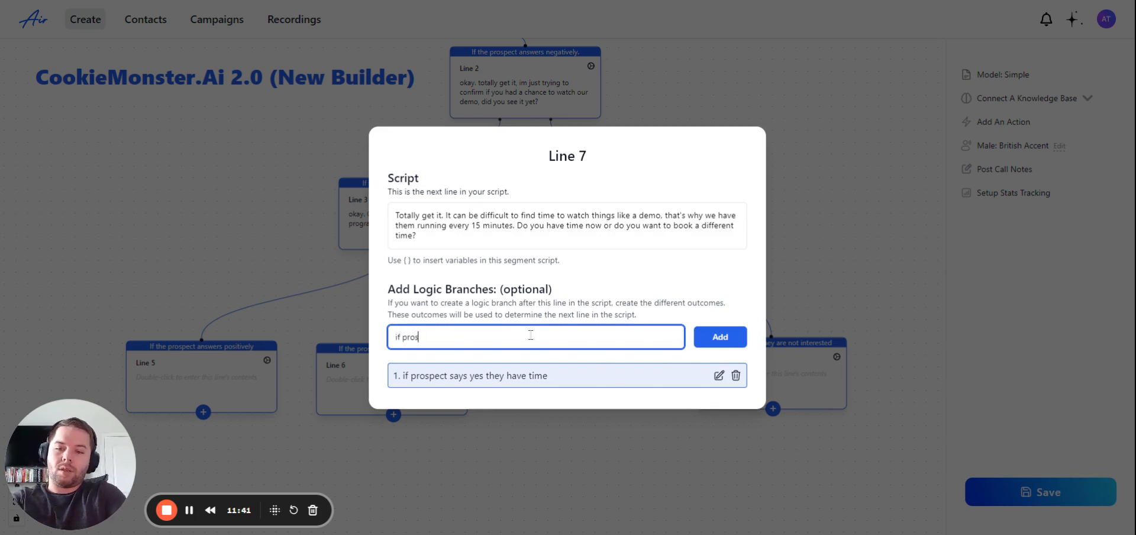
type("pect says th")
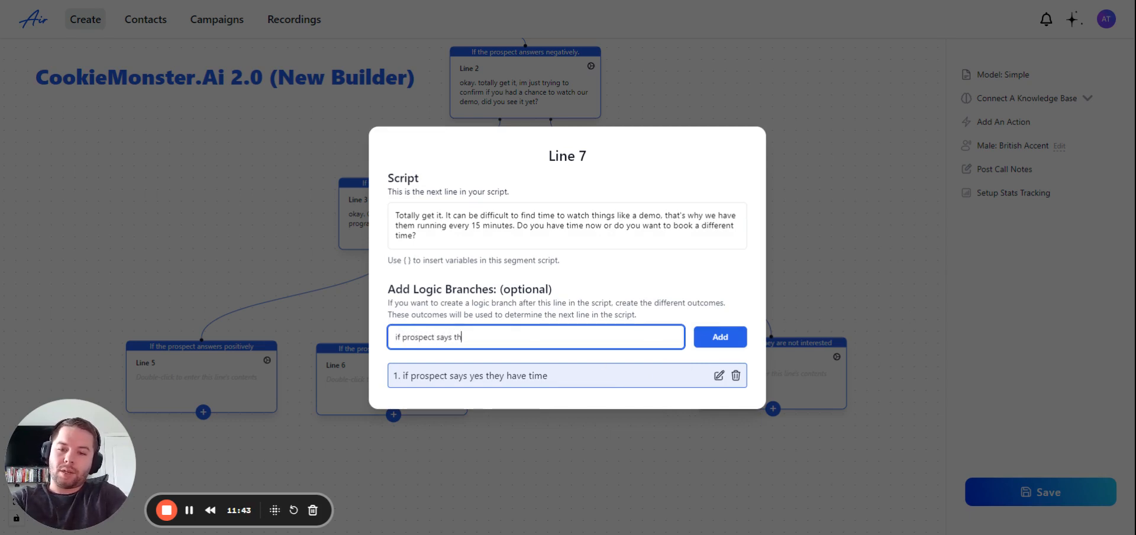
type("ey dont have t")
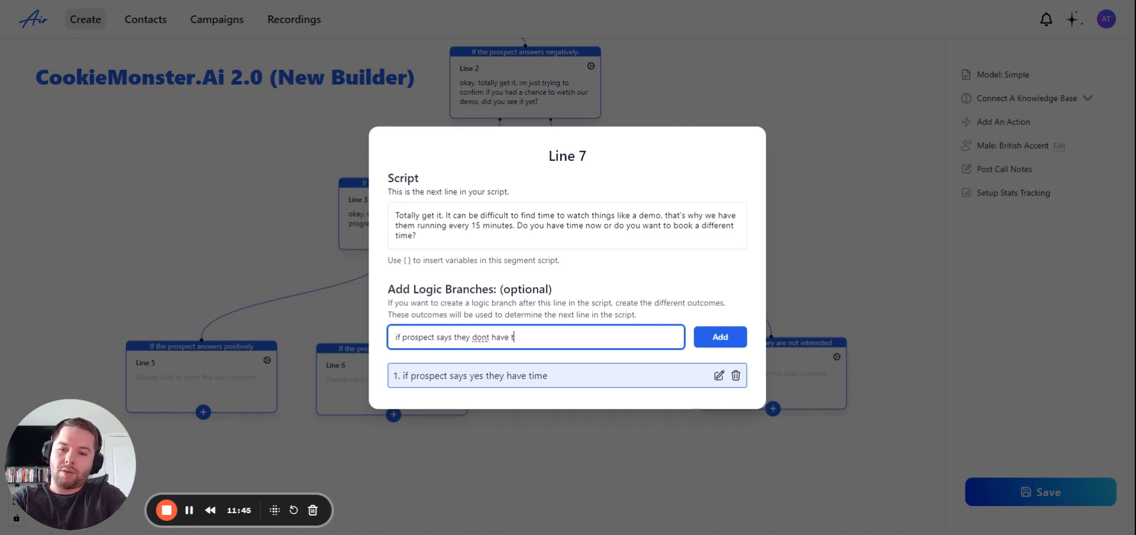
type("ime and wants to")
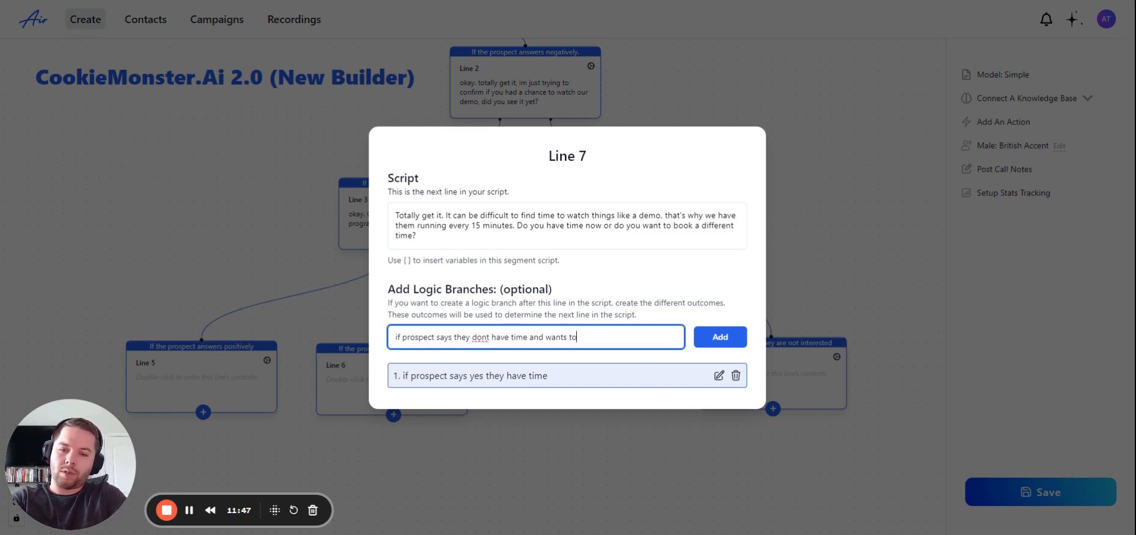
type(" schedule a di")
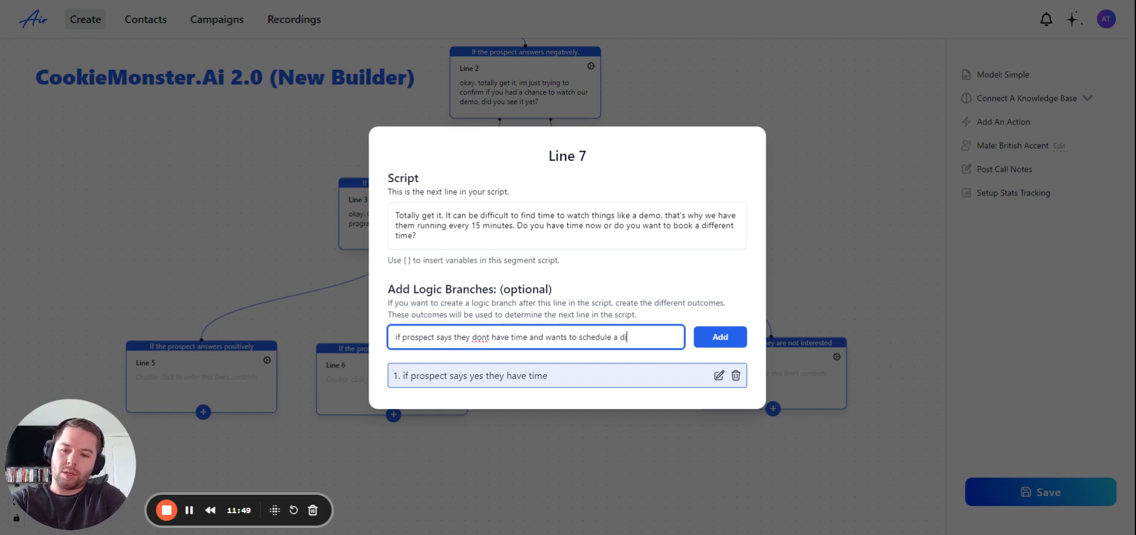
type("fferent time to")
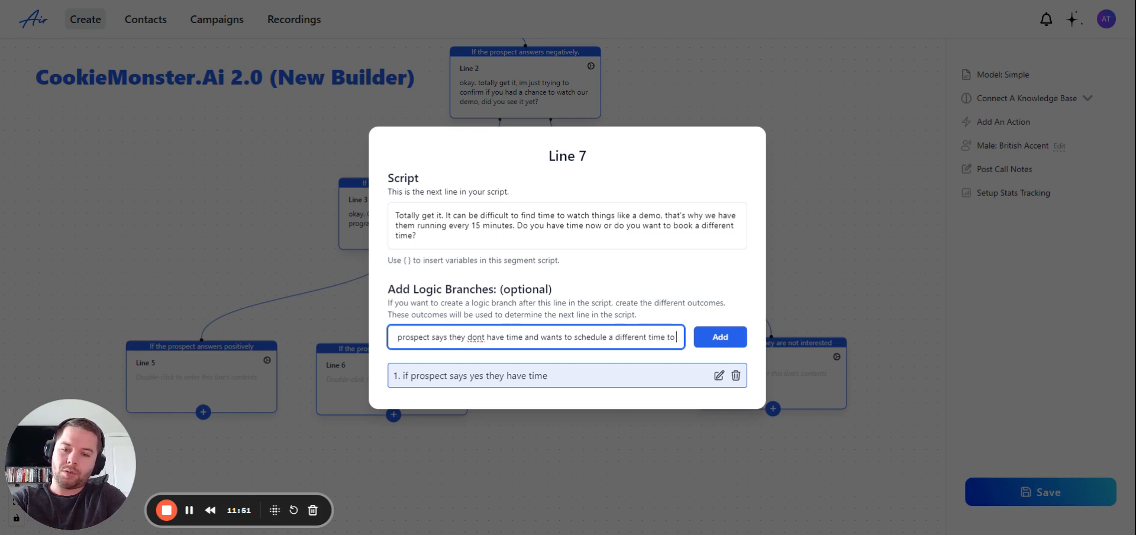
type(" book demo")
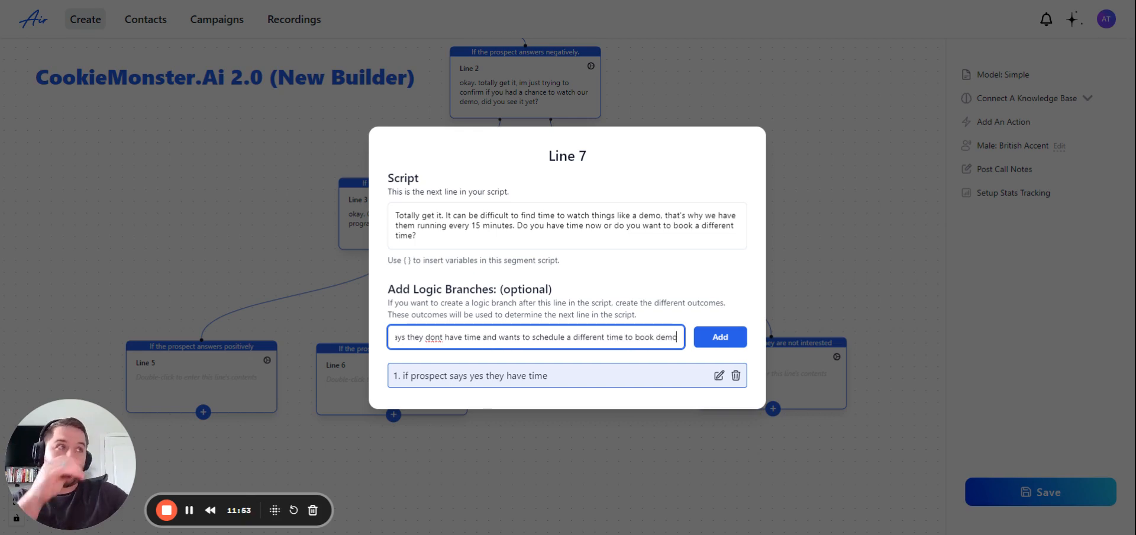
left_click(708, 337)
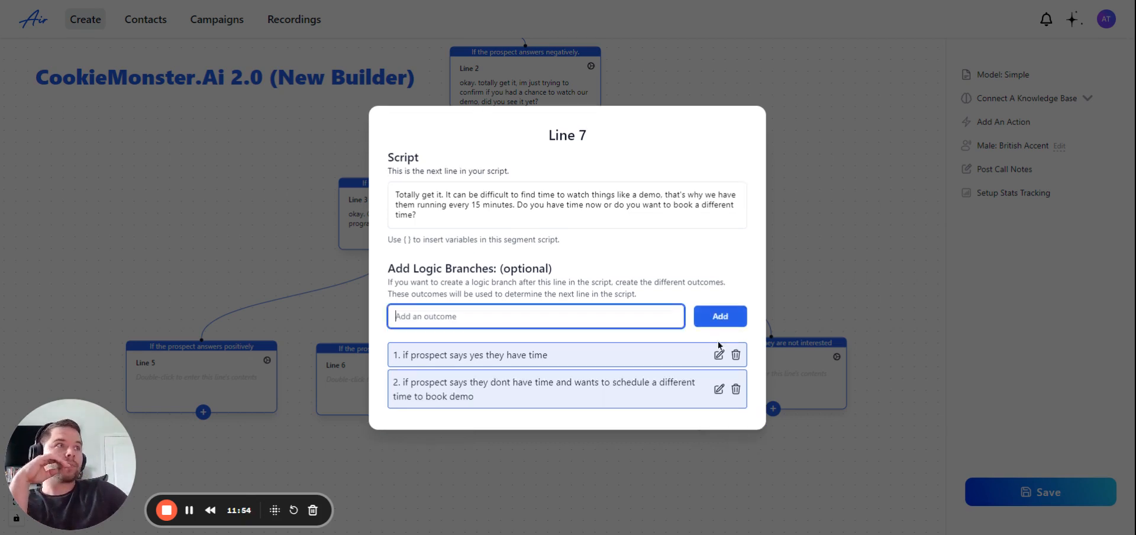
left_click(709, 440)
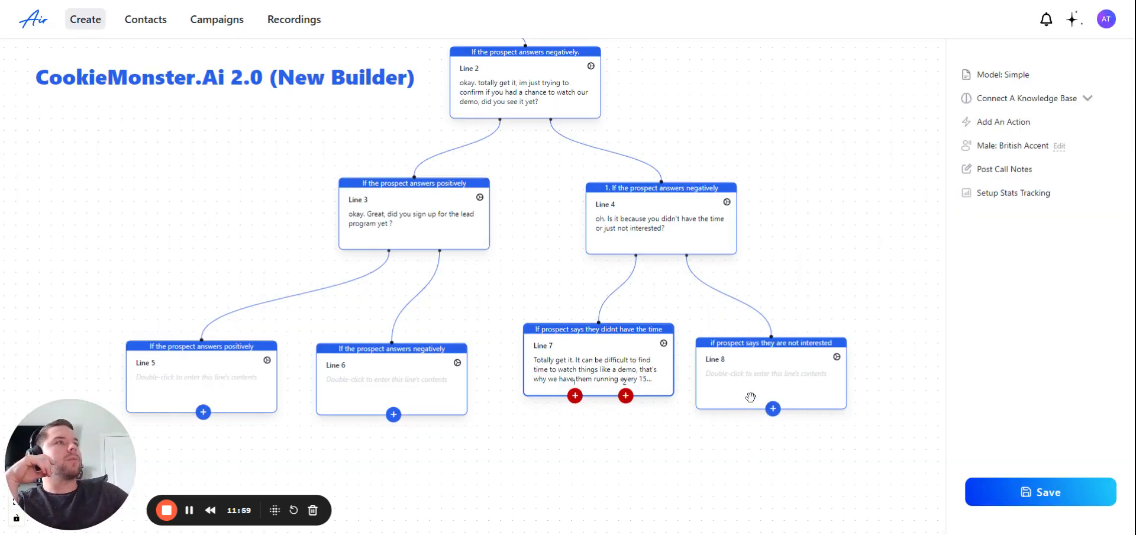
Step: Create a follow-up line for each of Line 7's two outcomes, spacing the new lines apart beneath it and shifting Line 8 slightly away
left_click_drag(760, 387, 774, 377)
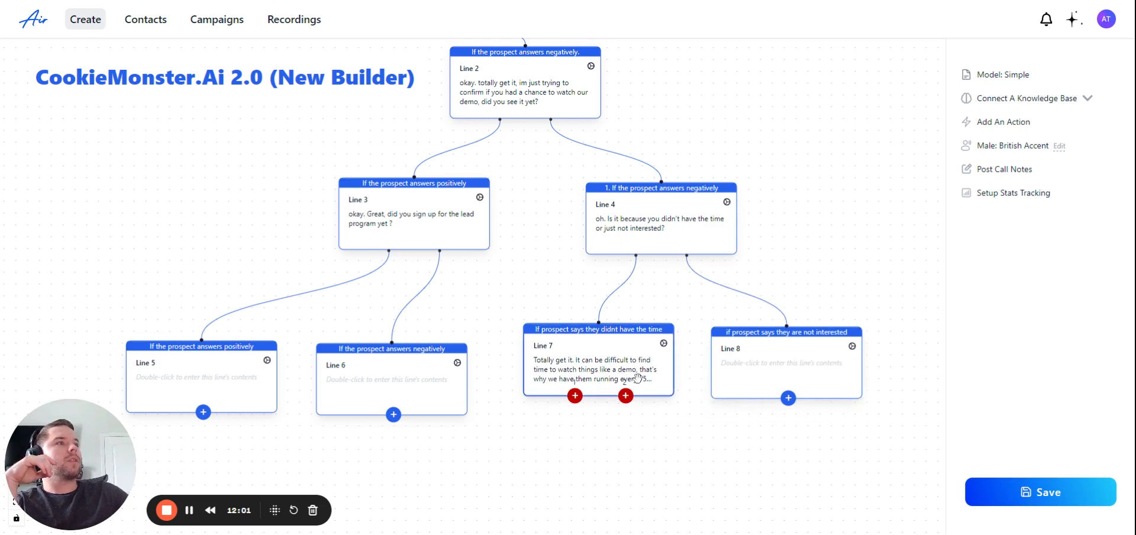
left_click(575, 396)
left_click_drag(565, 437, 453, 503)
left_click(626, 394)
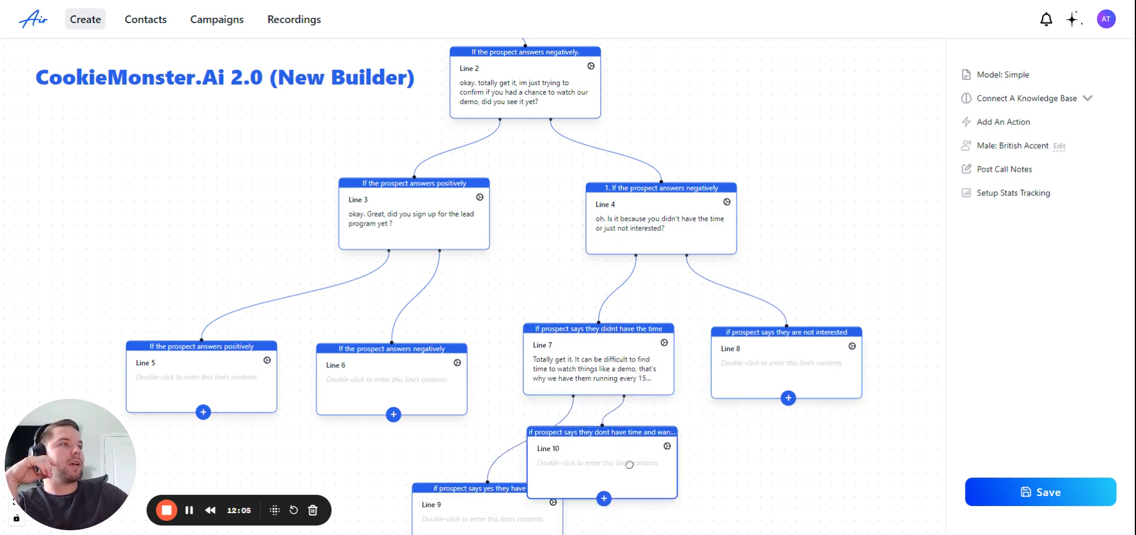
left_click_drag(630, 464, 696, 518)
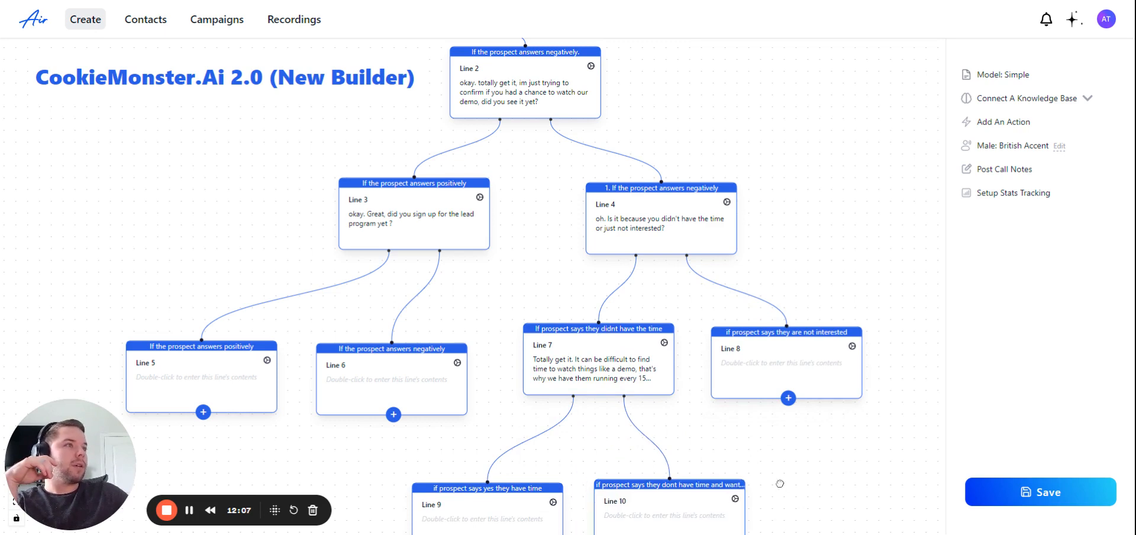
Step: Set Line 9's script to "OKay great. Im going to send you a text message to schedule the demo now. Let me know when you get it."
left_click_drag(780, 484, 766, 215)
scroll(764, 228, "up", 5)
scroll(690, 322, "down", 5)
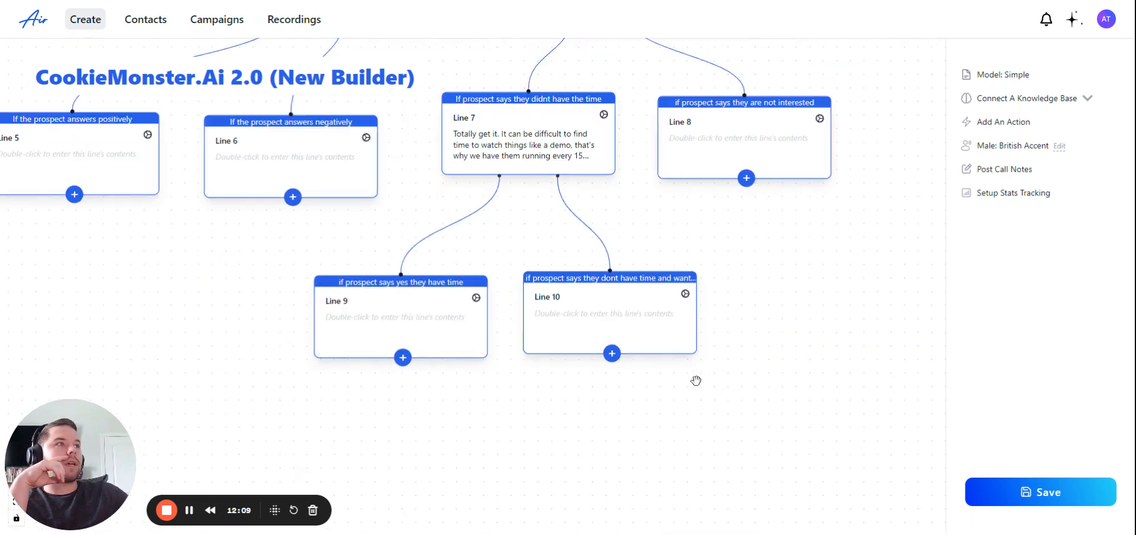
scroll(696, 381, "down", 3)
left_click_drag(544, 434, 571, 436)
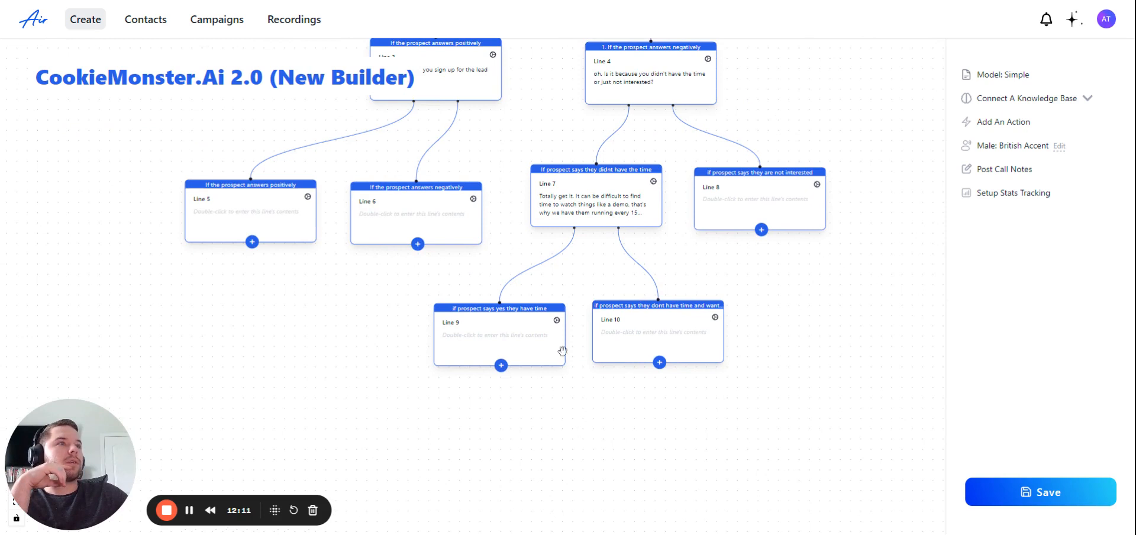
left_click(525, 329)
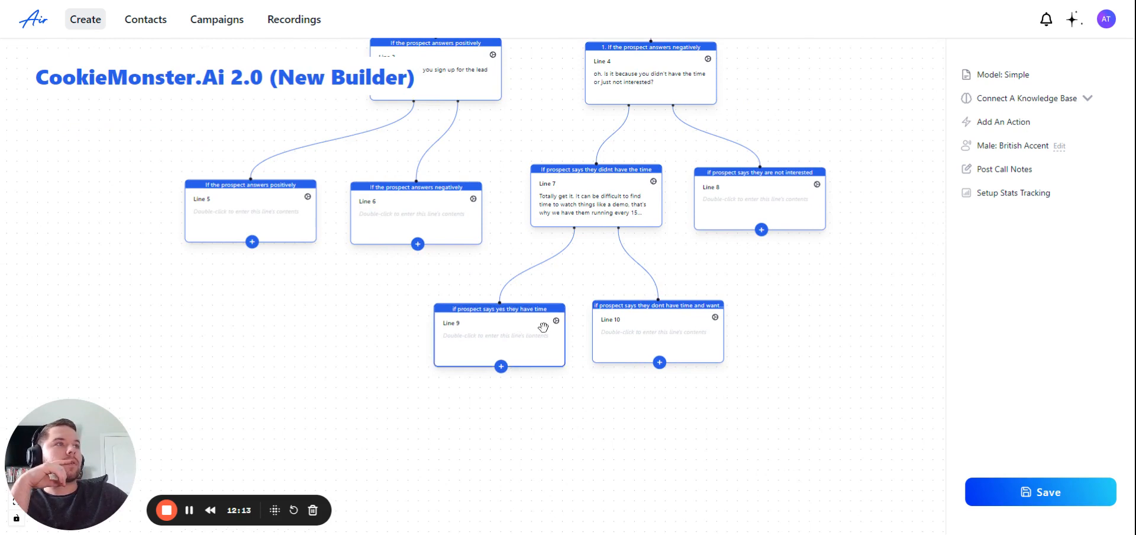
left_click(556, 320)
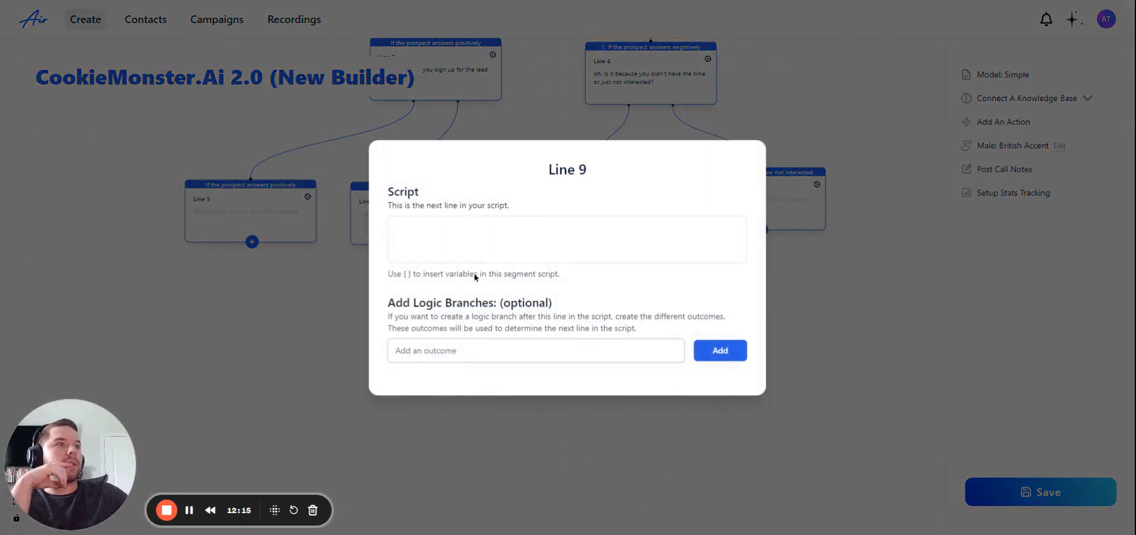
left_click(436, 231)
type("OKay gr")
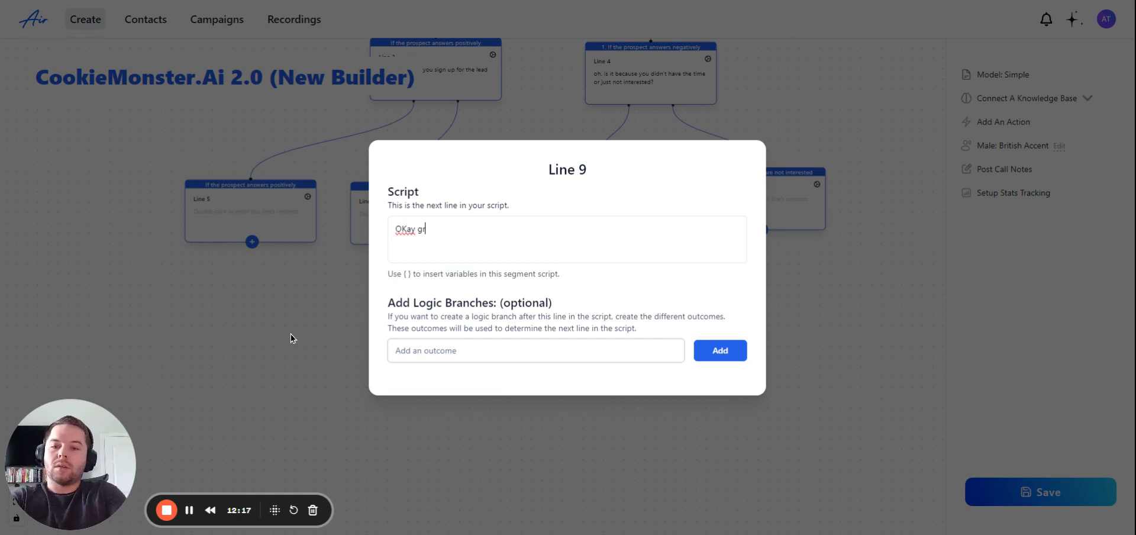
type("eat. ")
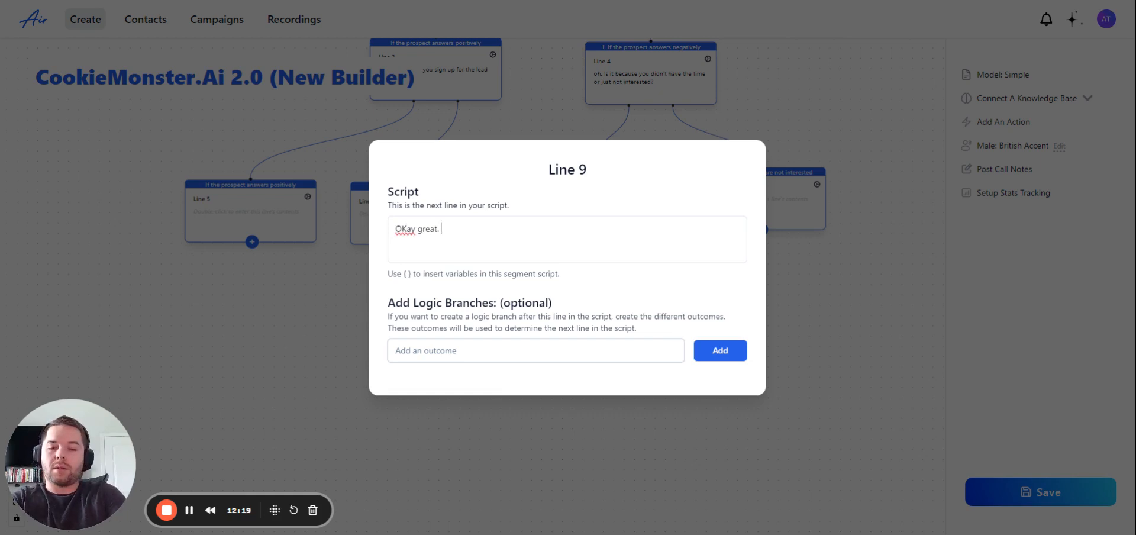
type("Im go")
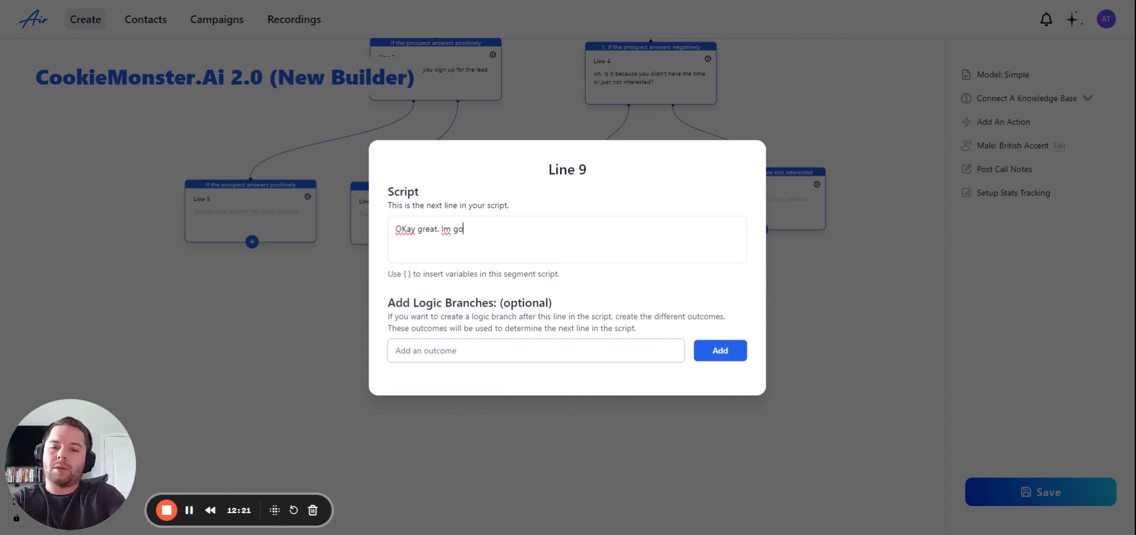
type("ing to send you ")
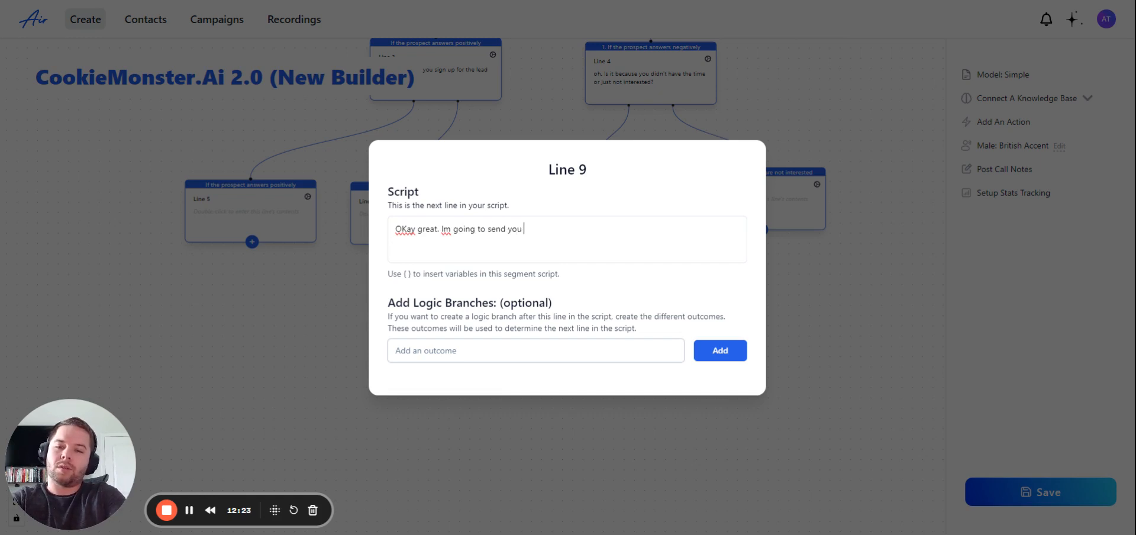
type("a text message to")
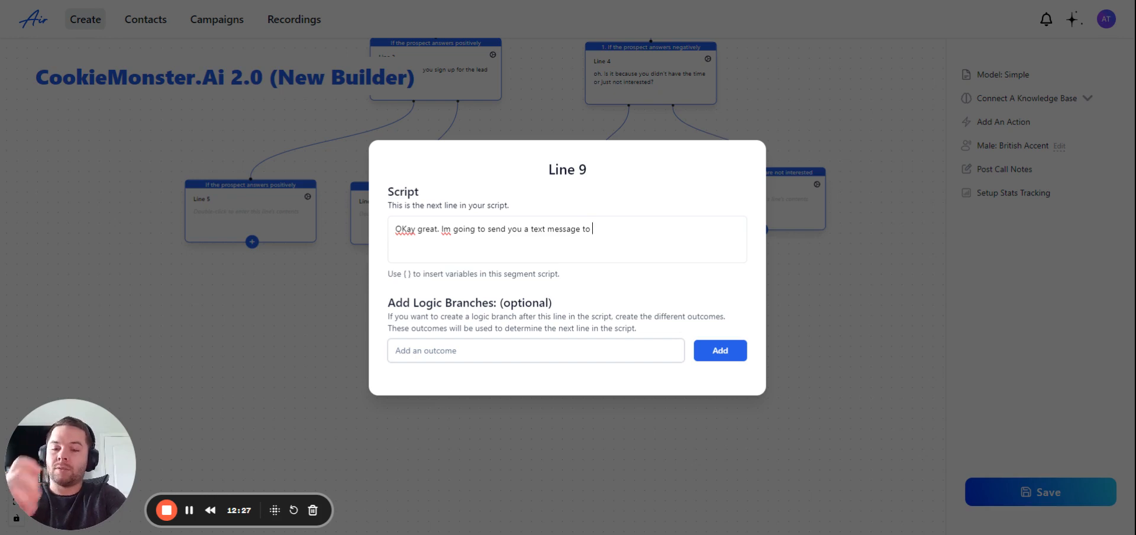
type(" schedule the ")
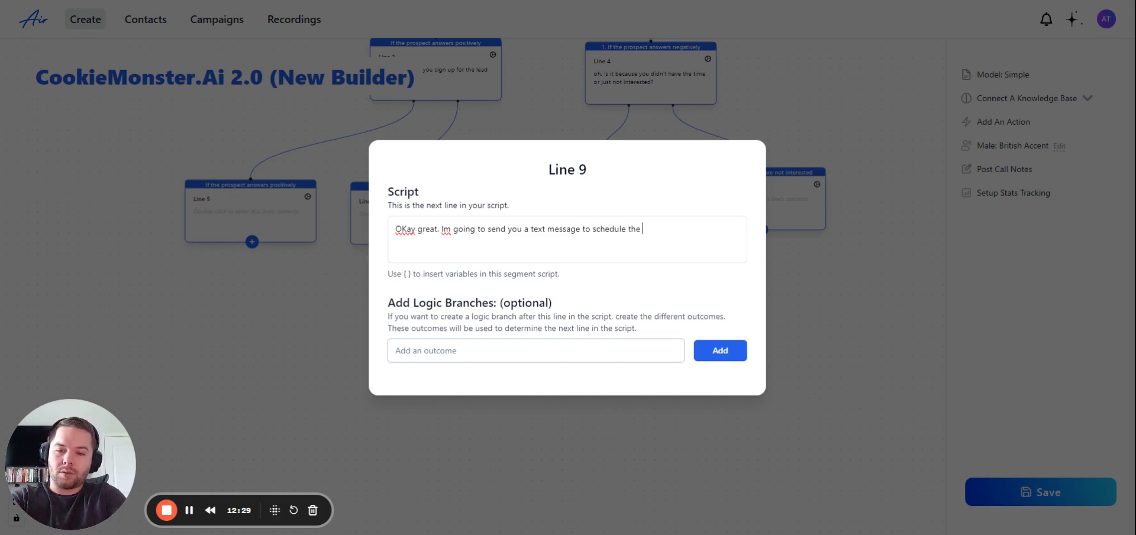
type("demo now")
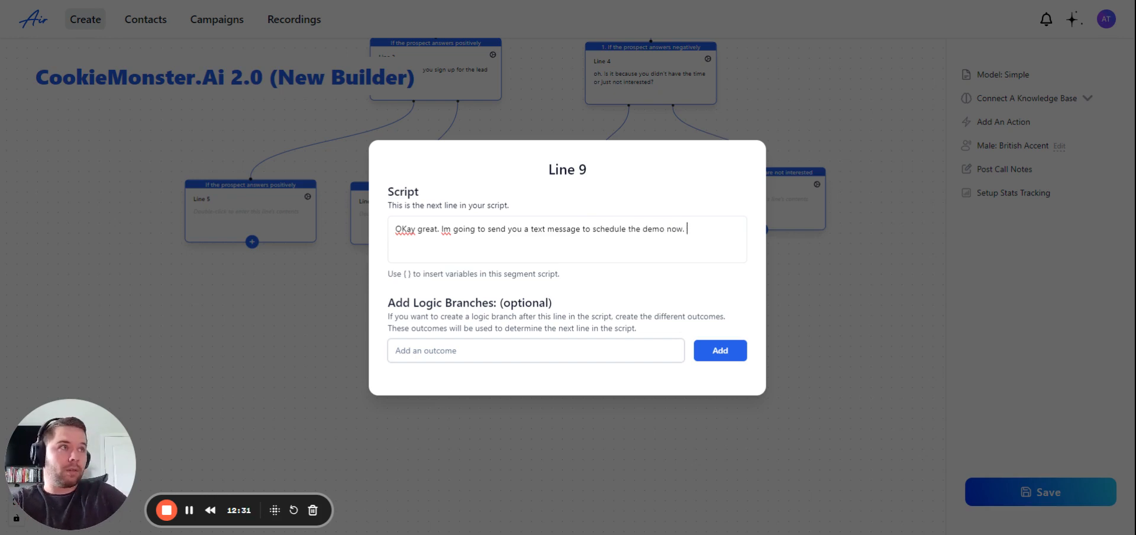
type(". Let me k")
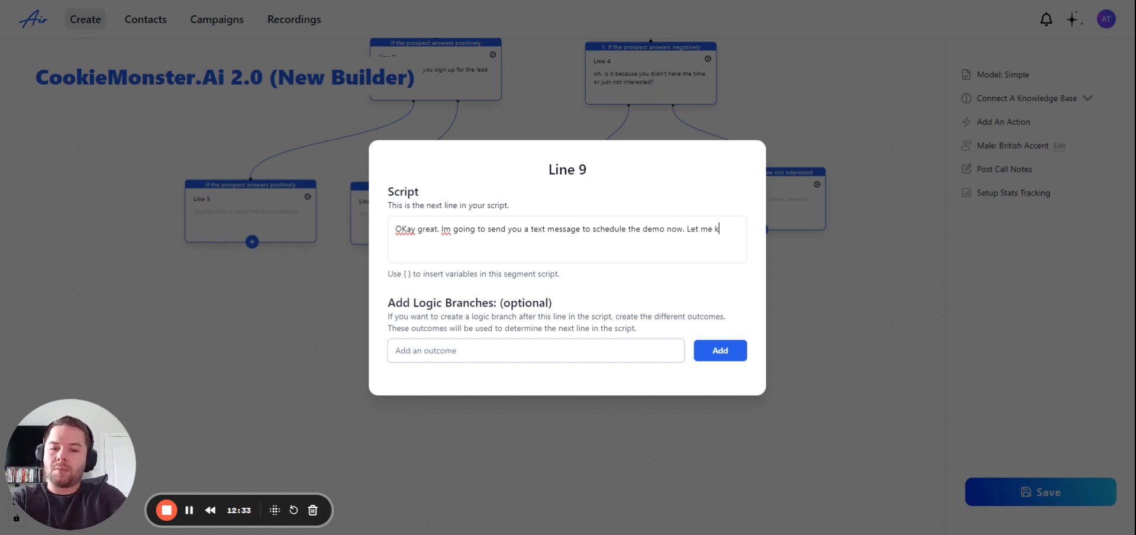
type("now when you get")
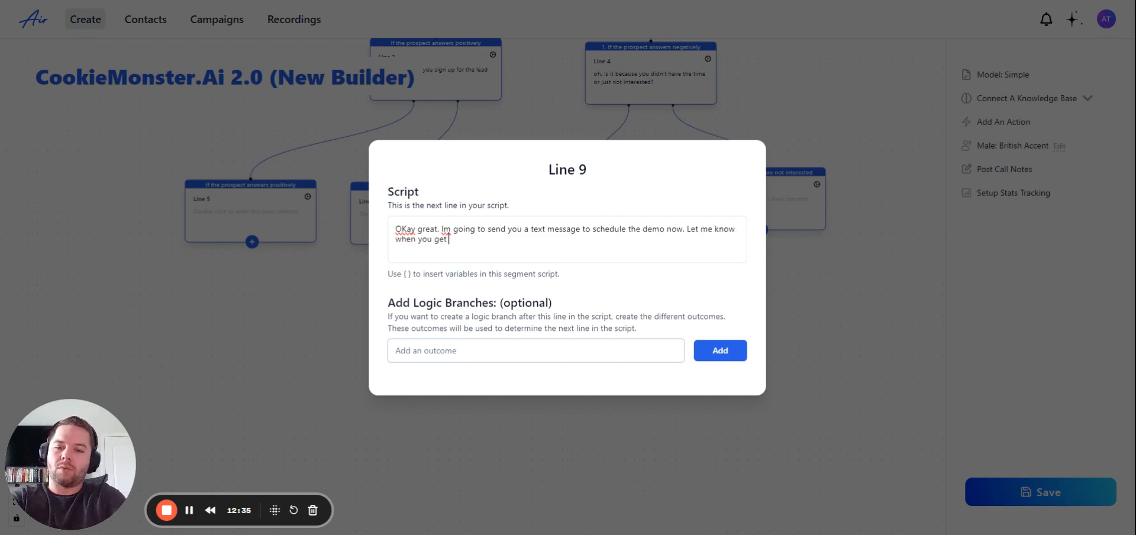
type(" it.")
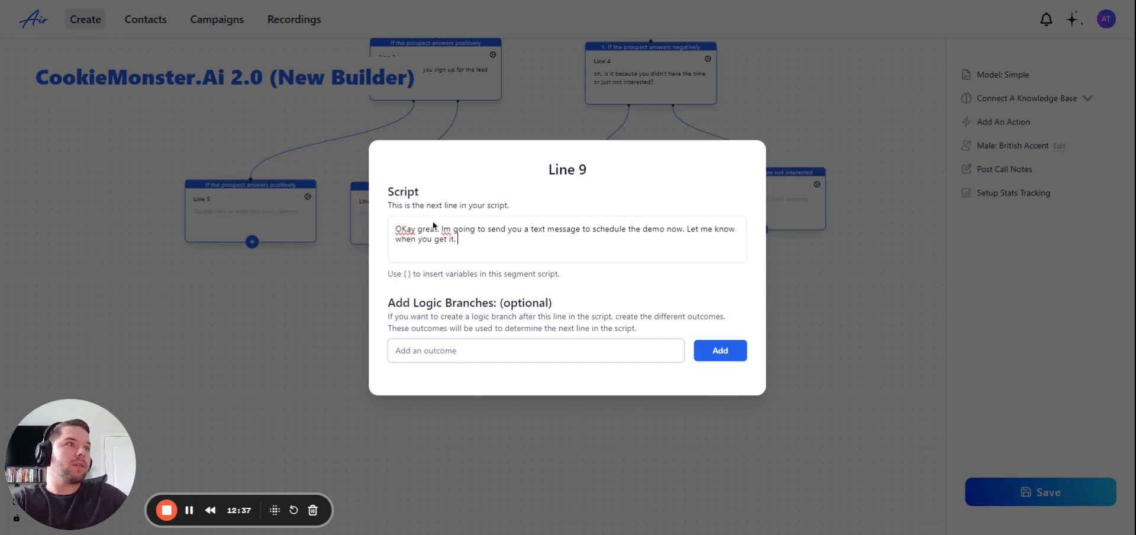
Step: Correct the misspelled words in Line 9's script to "Okay" and "I'm"
double_click(405, 231)
type("Okay")
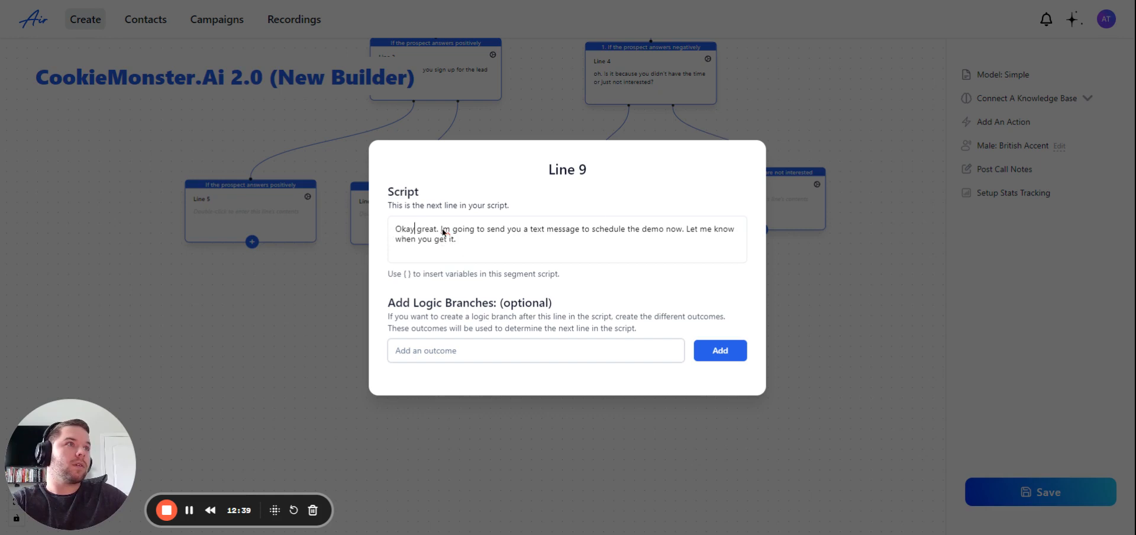
double_click(445, 230)
type("I'm")
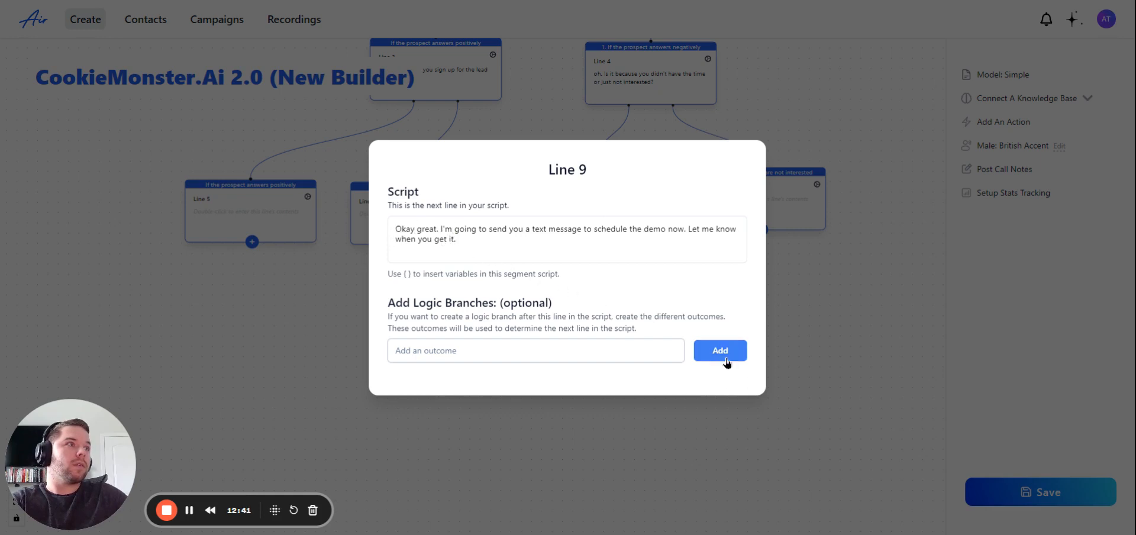
Step: Add the outcome "if prospect says they did NOT get the text" to Line 9's logic branches
left_click(529, 351)
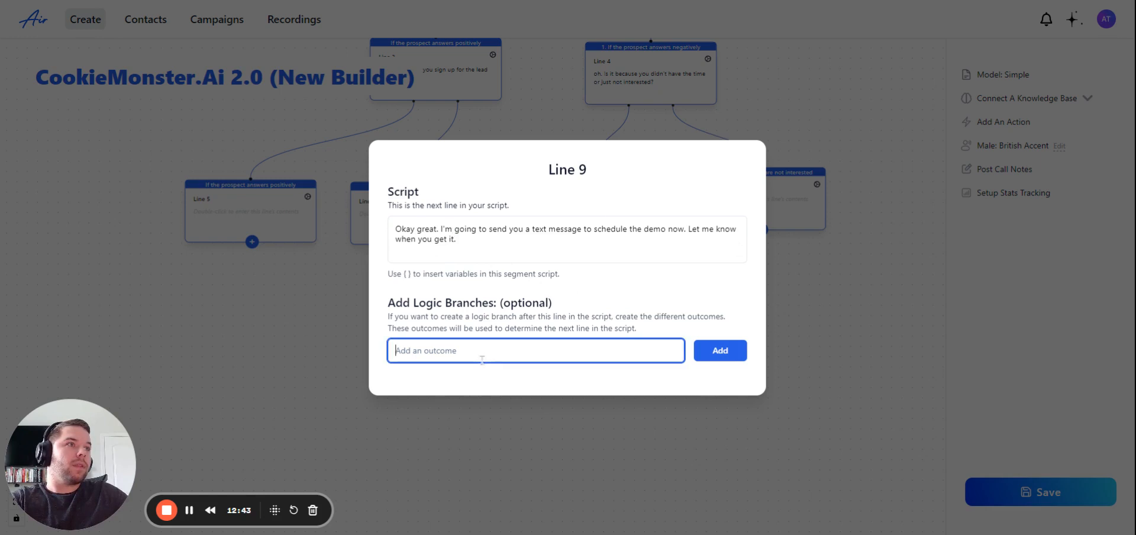
type("if pro")
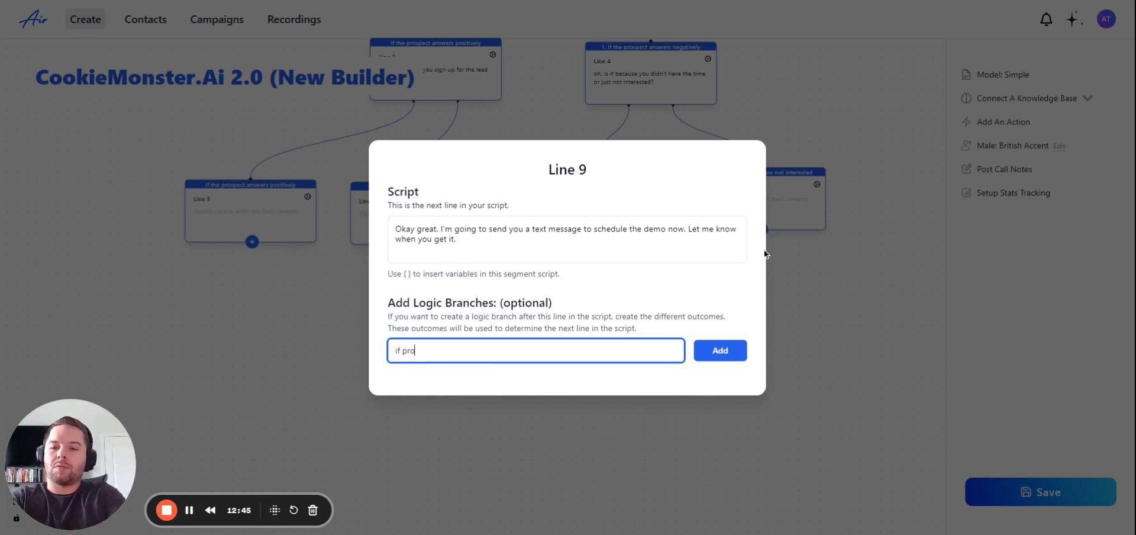
type("spect says ")
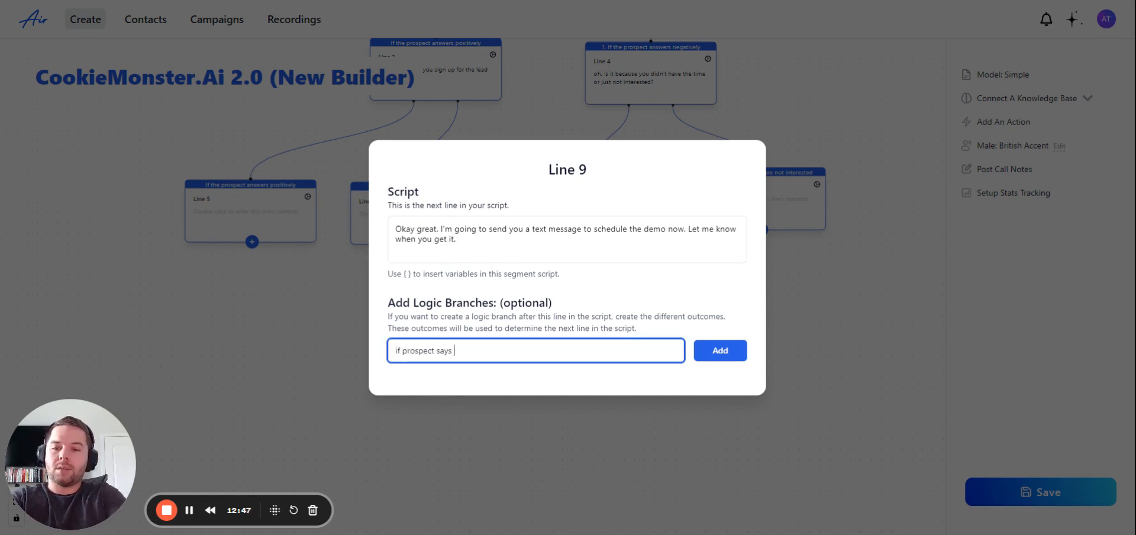
type("they did")
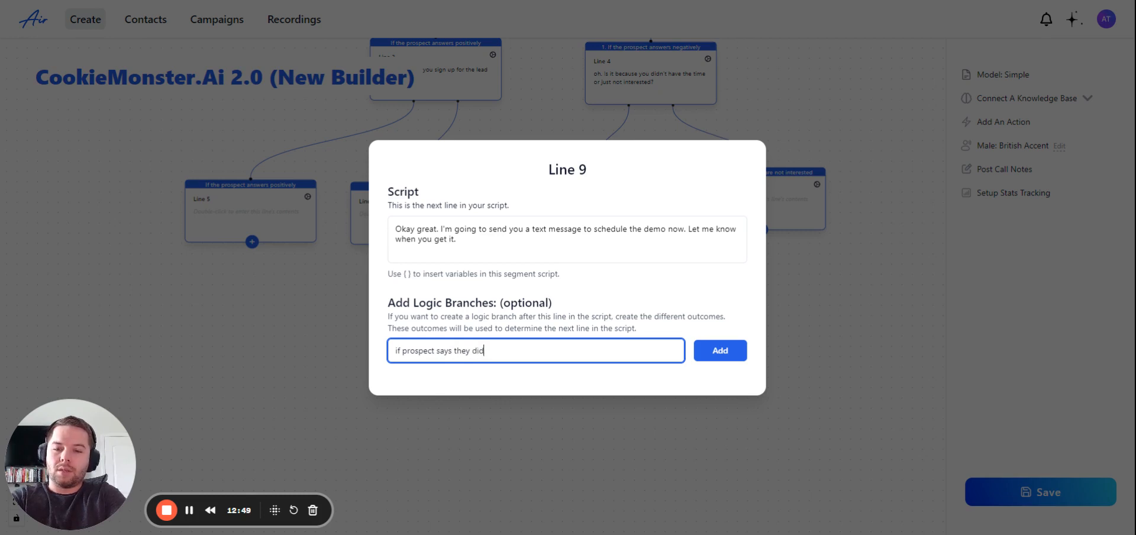
type(" NOT get the text")
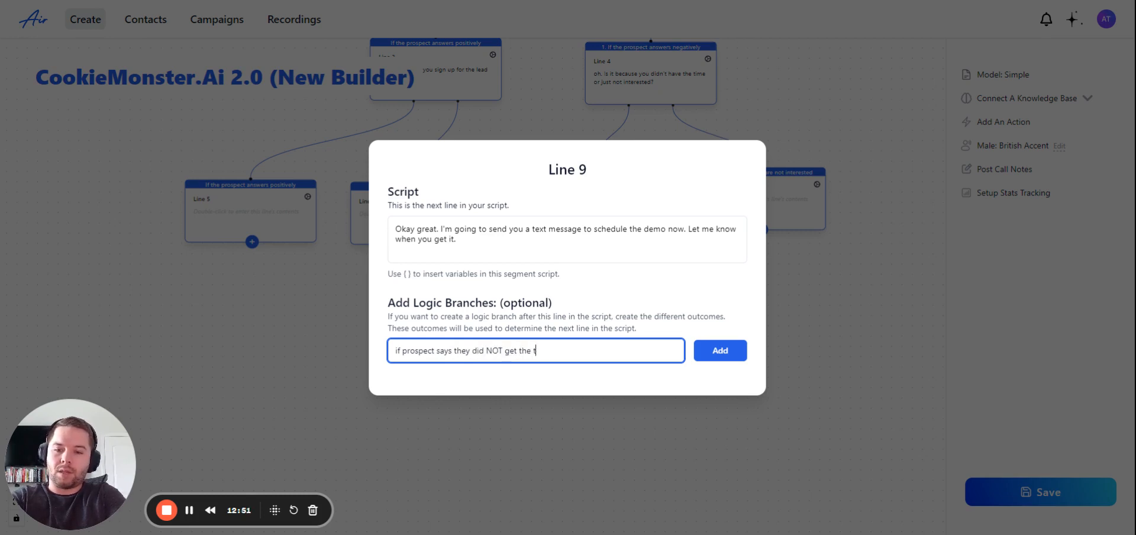
left_click(733, 352)
Step: Add a second Line 9 outcome, "if prospect says they DID get the text.", and close the line's settings
type("if p")
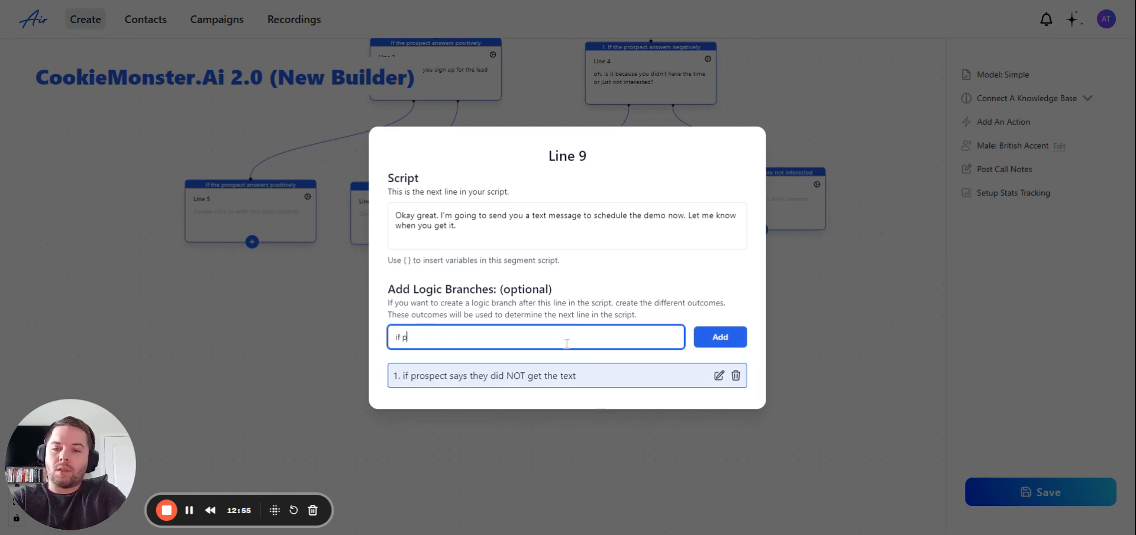
type("rospect says ")
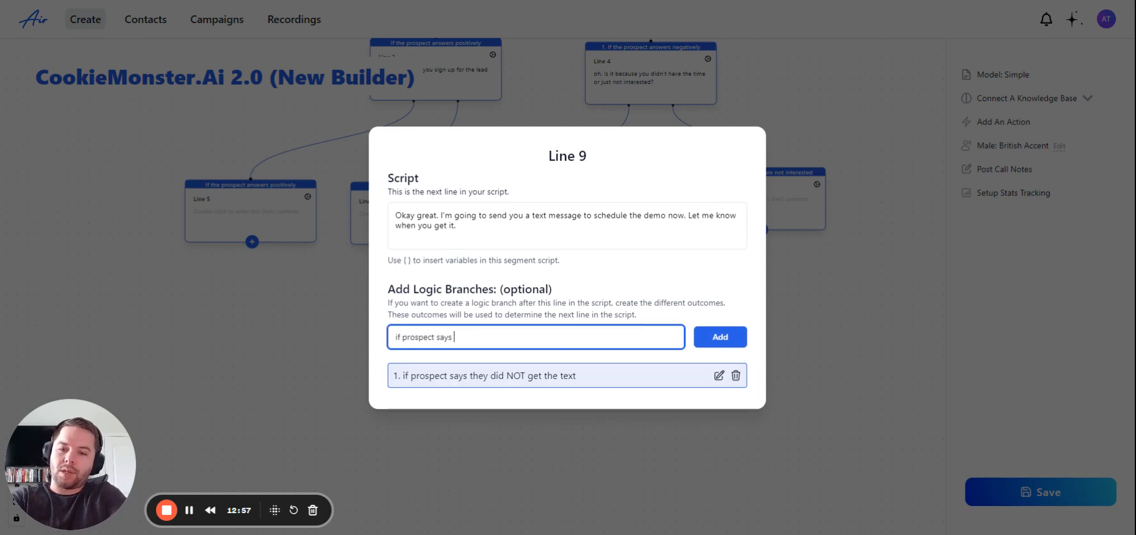
type("they DID get")
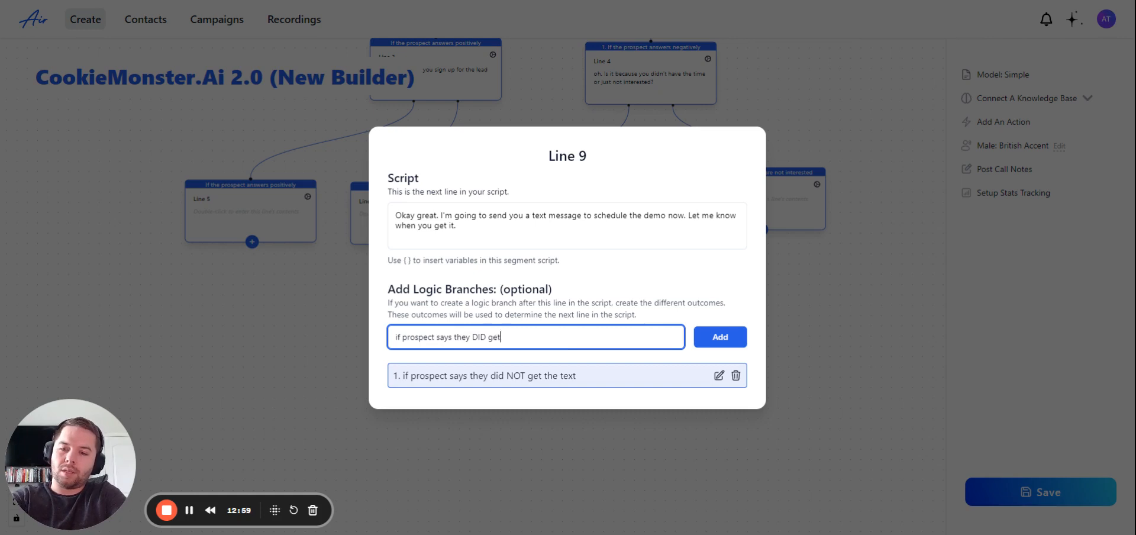
type(" the textr")
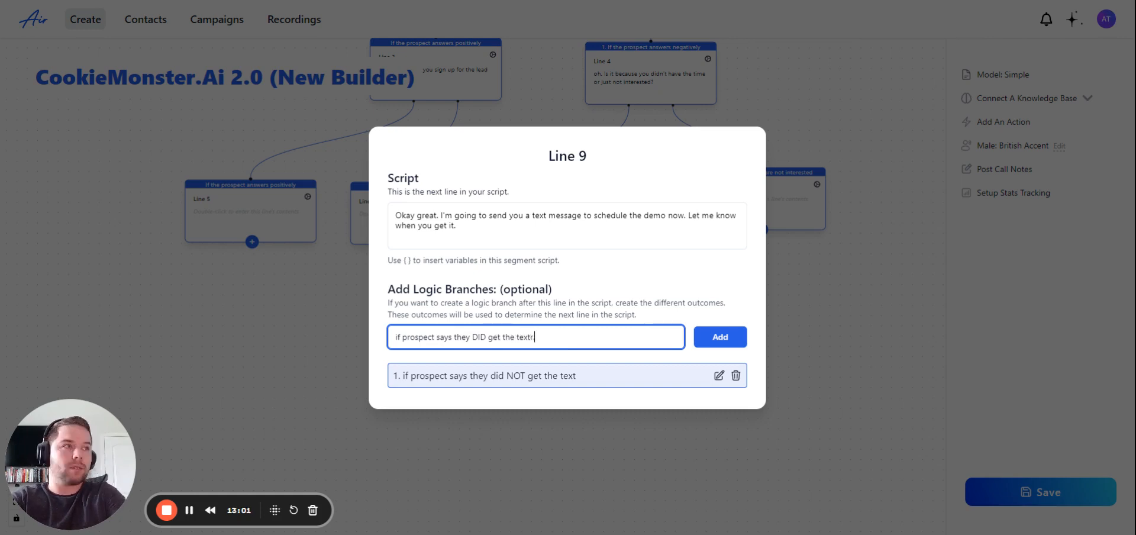
key("BackSpace")
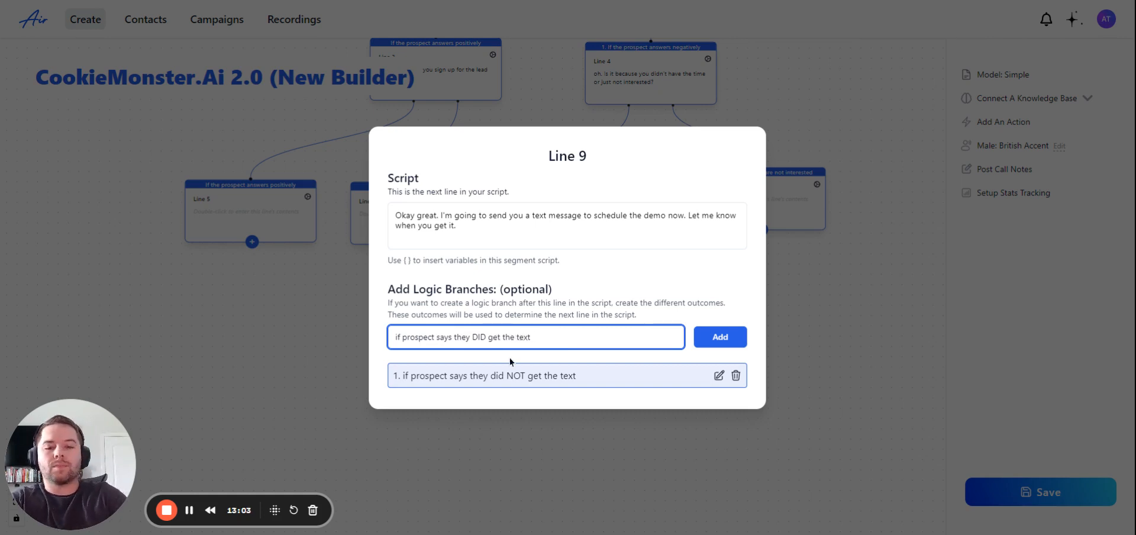
left_click(732, 334)
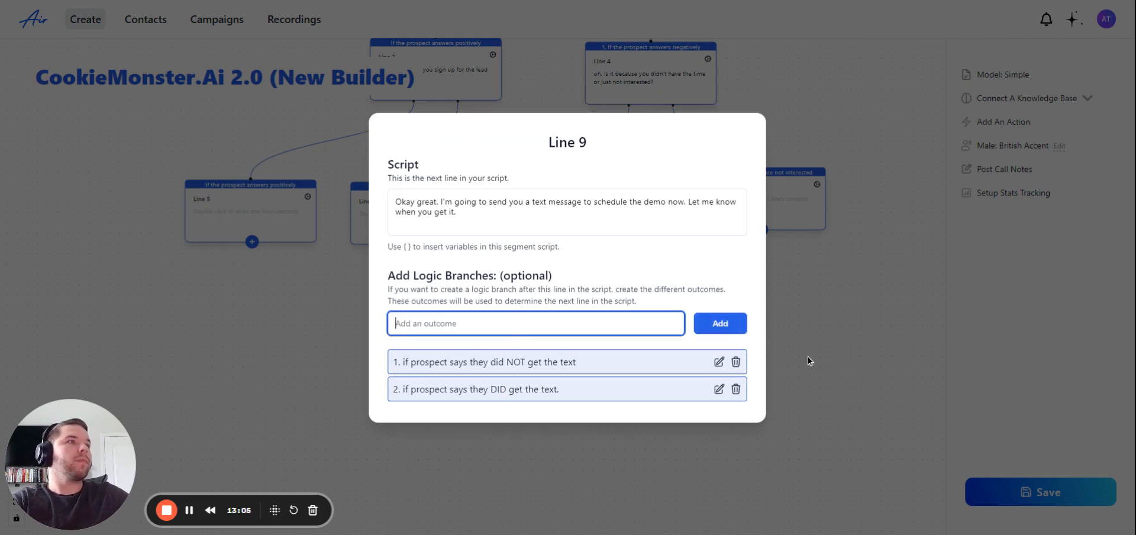
left_click(825, 375)
Step: Create a follow-up line for each of Line 9's two outcomes and space them apart beneath it
left_click(479, 366)
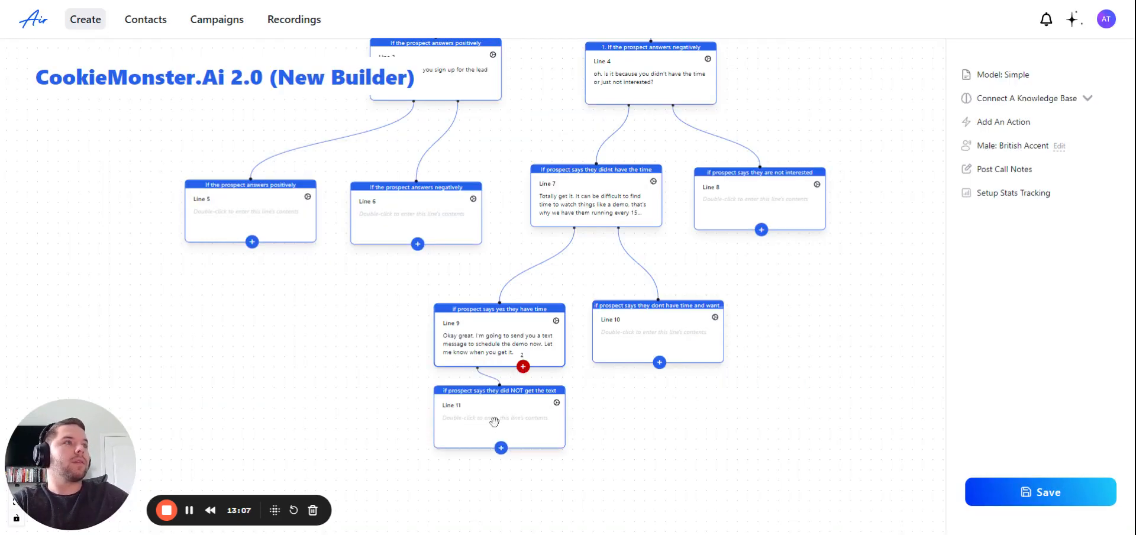
left_click(523, 366)
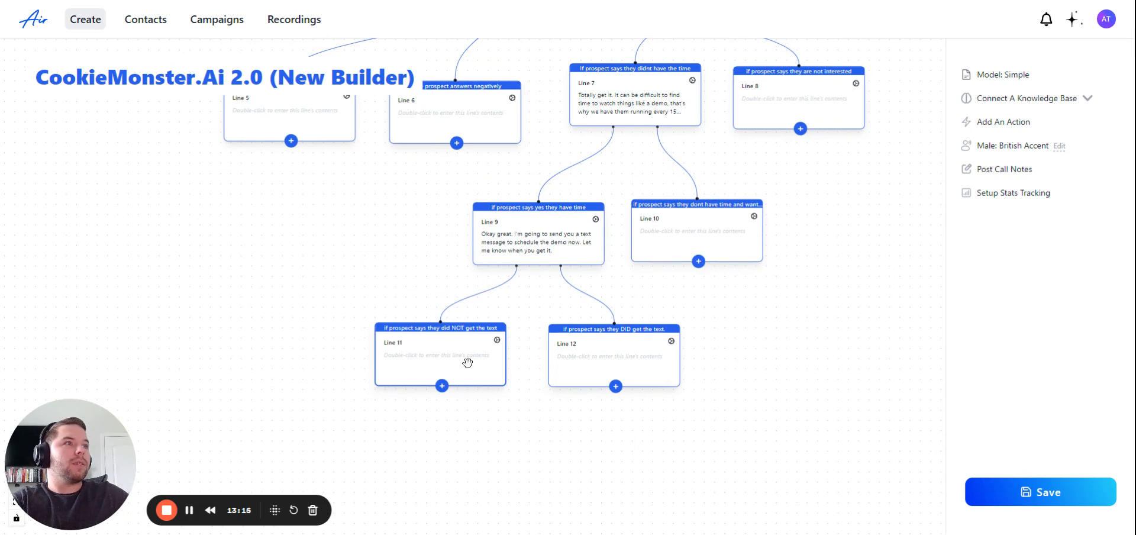
Step: Start Line 11's script with "Oh okay. It might be something within our system but no worries."
left_click(497, 340)
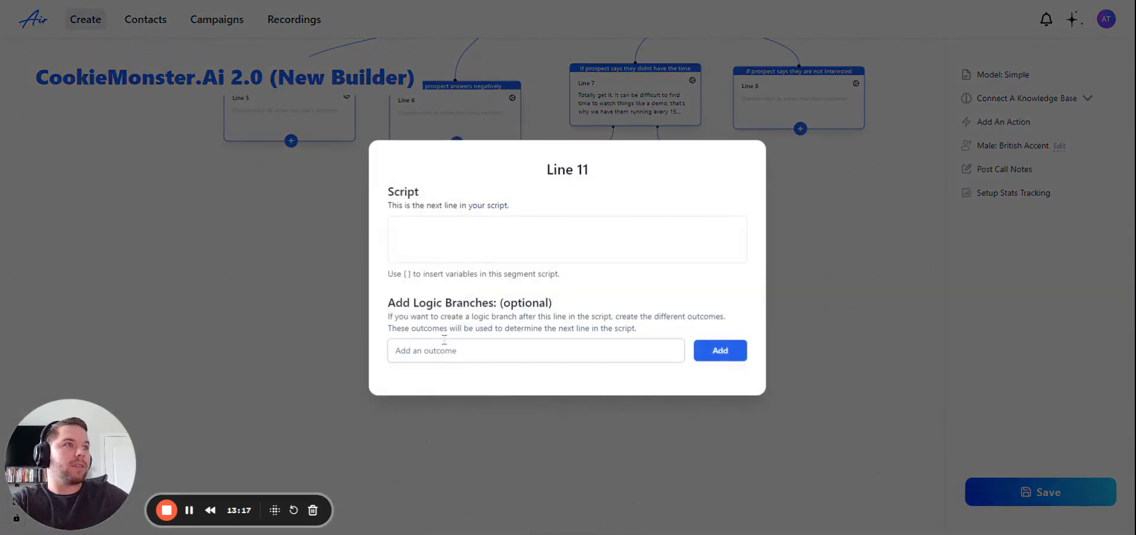
type("Oh")
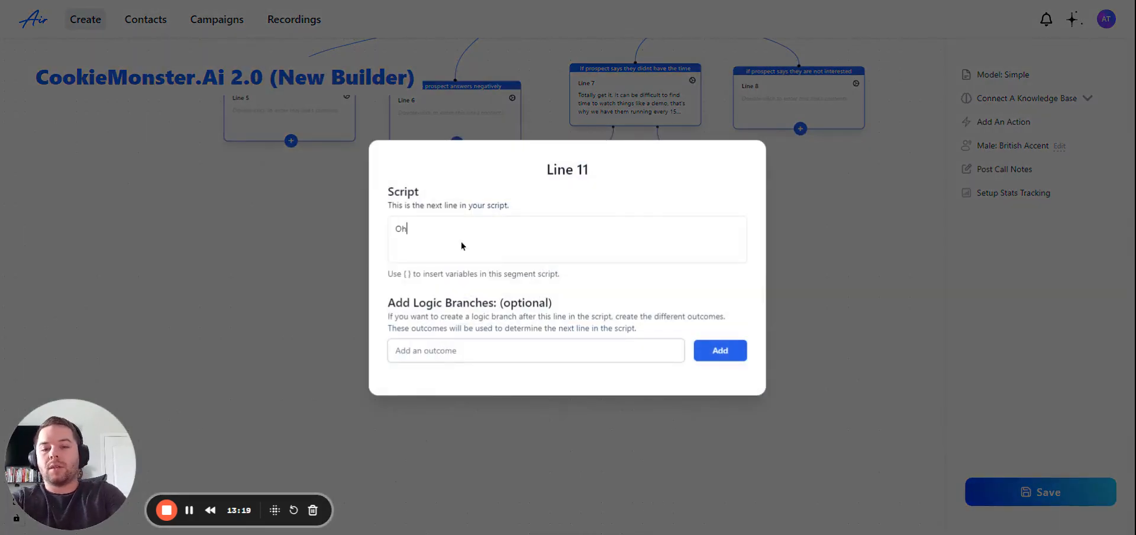
type(" okay. I")
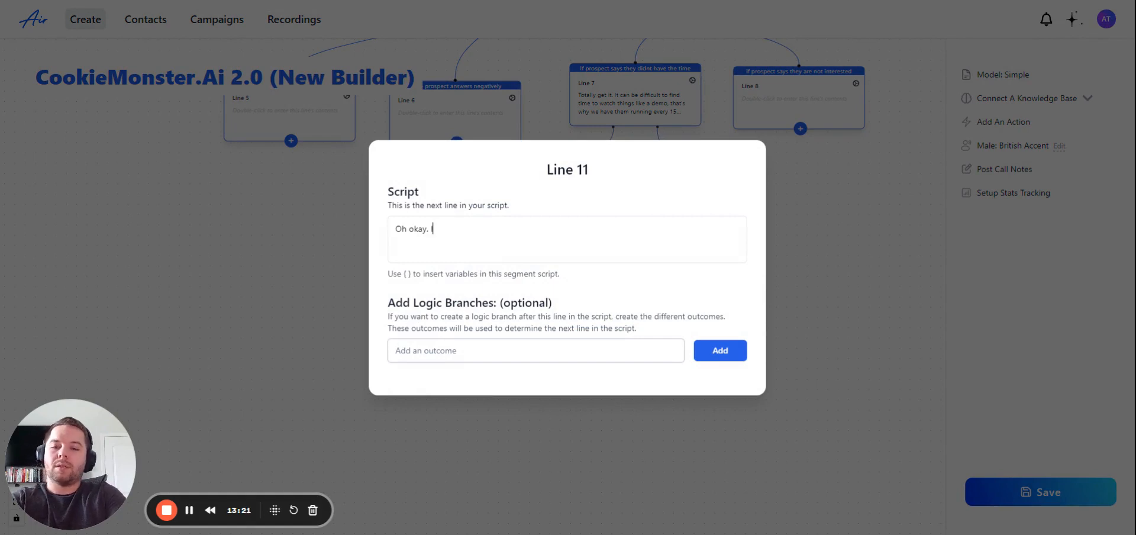
type("t might be something with")
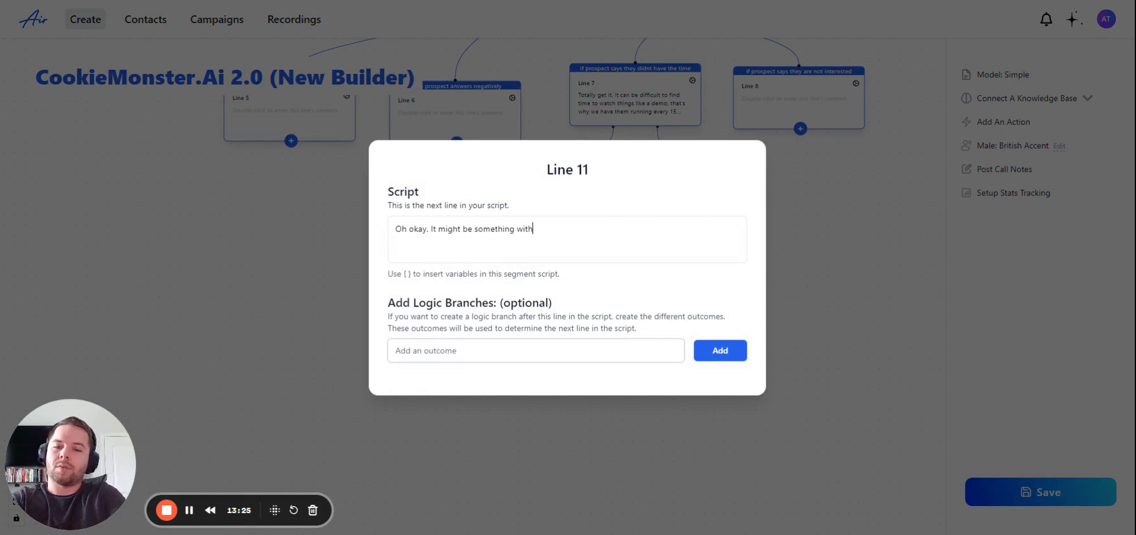
type("in our system")
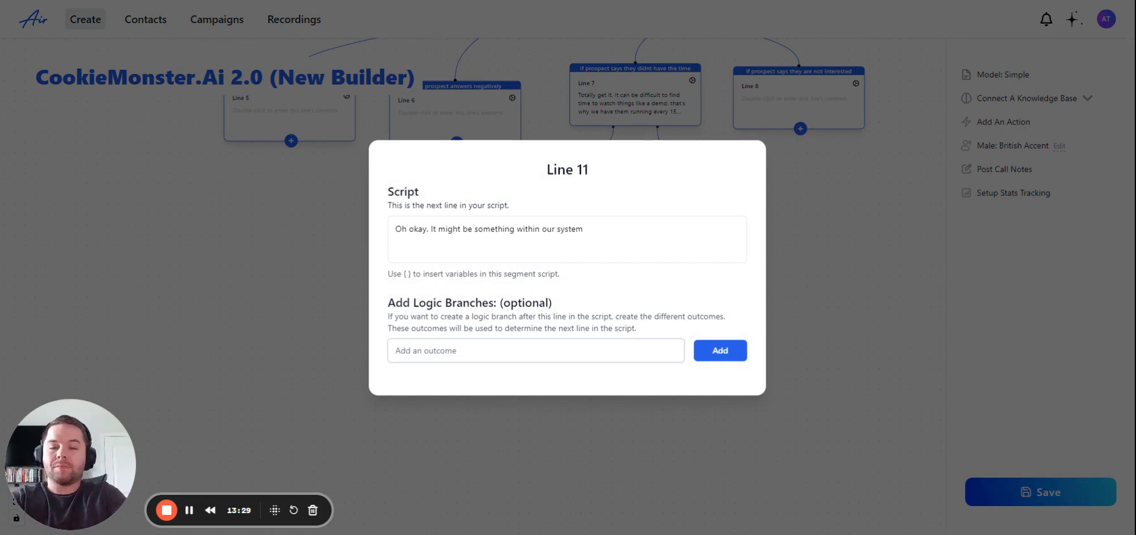
type("t nbo")
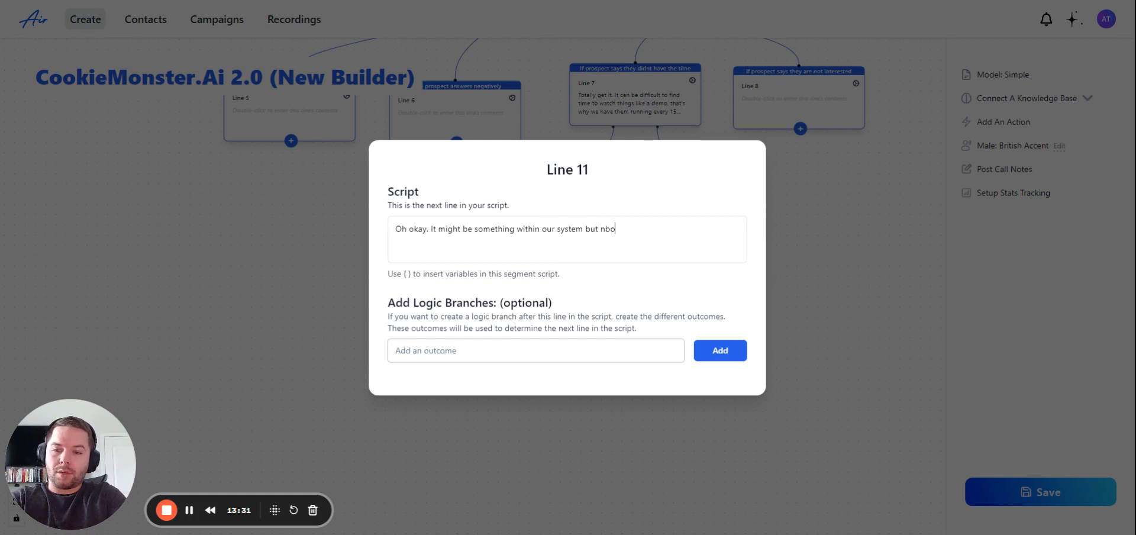
key("BackSpace")
key("BackSpace")
key("BackSpace")
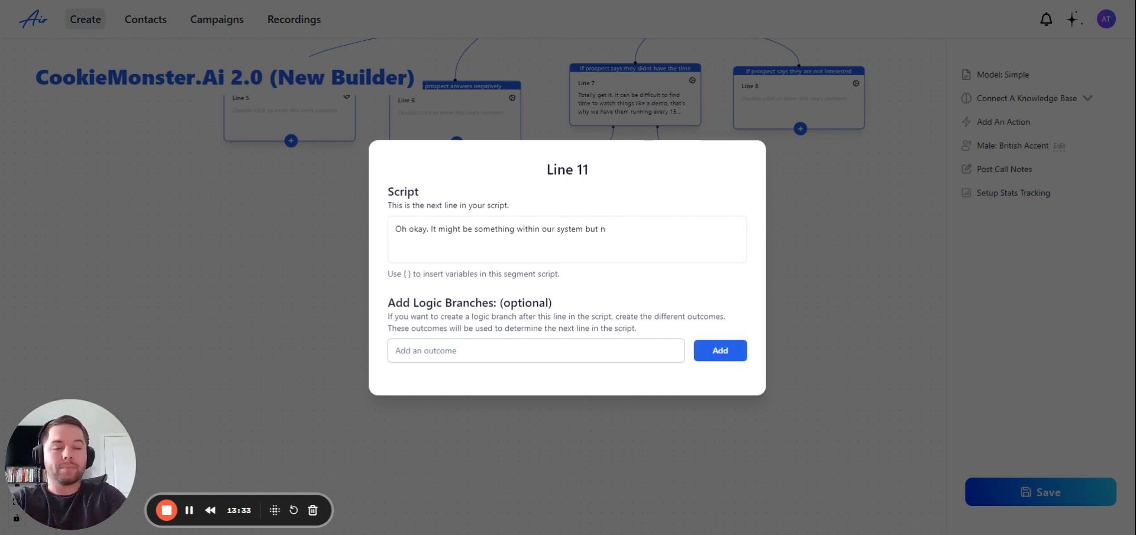
type("o worries. ")
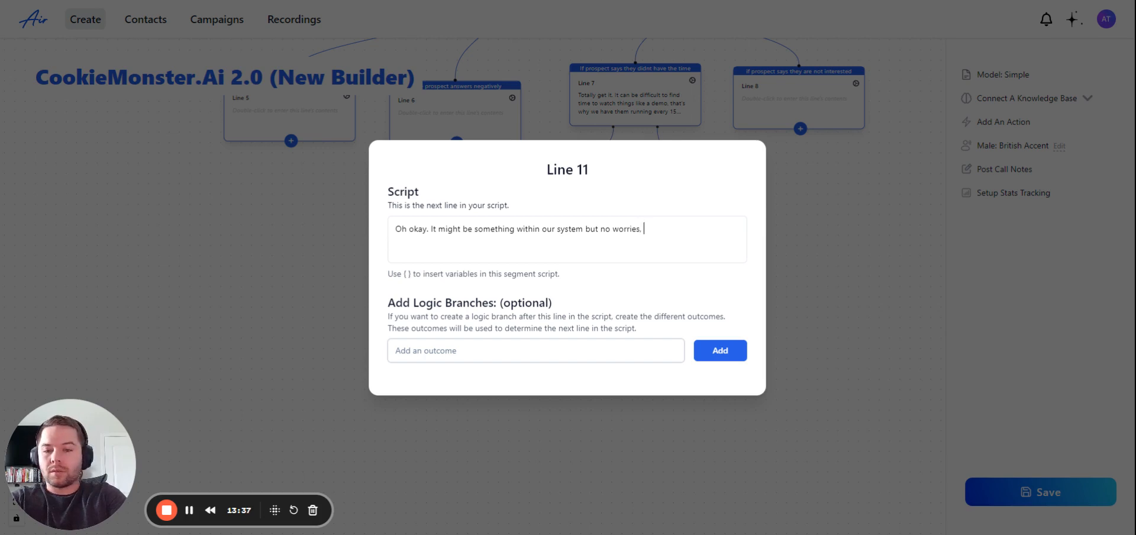
Step: Continue Line 11's script with "You can visit our site at cookie monster dot ay eye , not dot com."
type("You can visit")
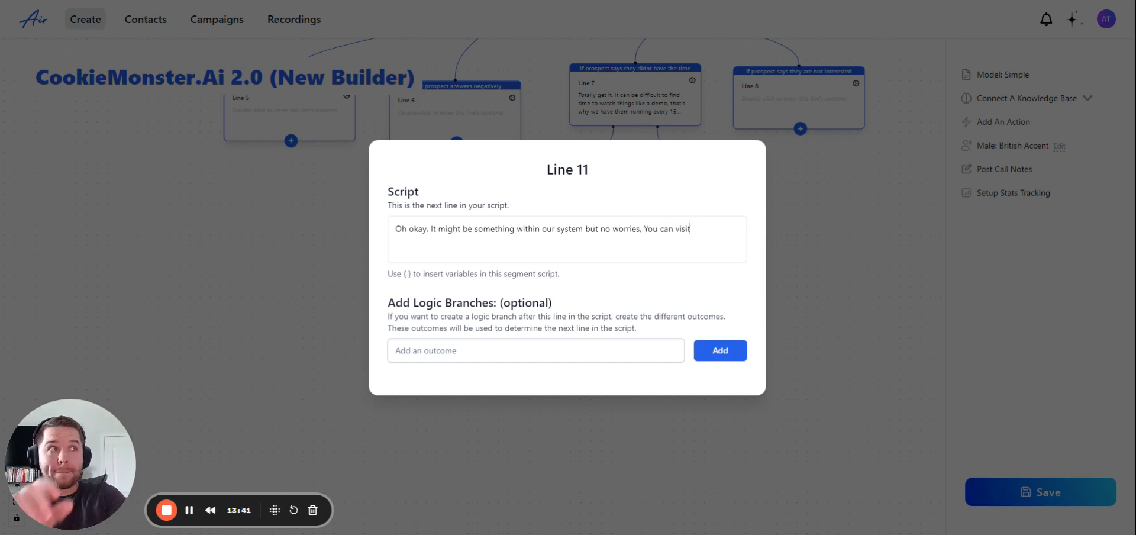
type("iour site ")
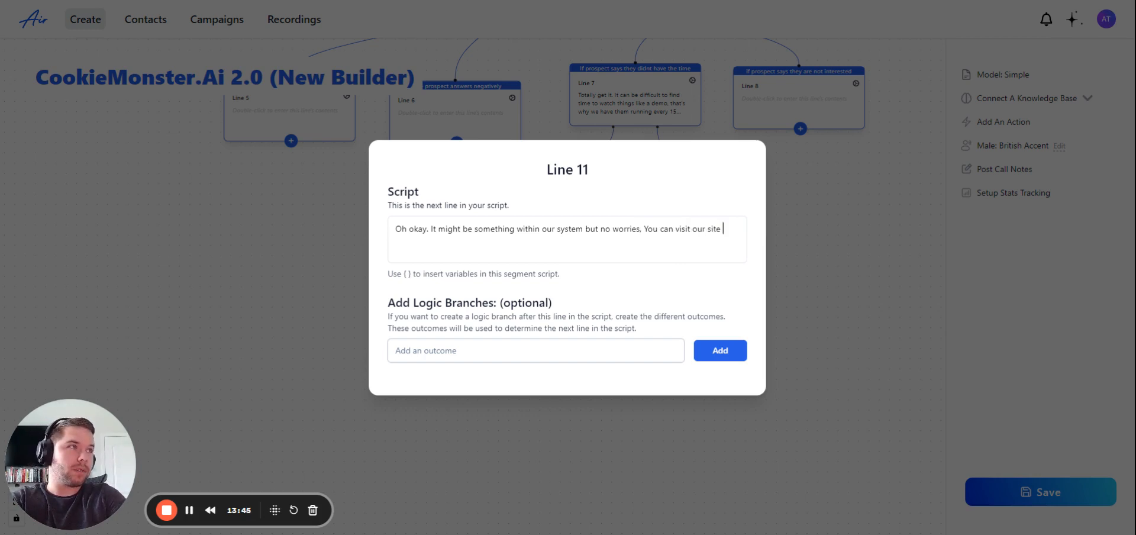
type("at co")
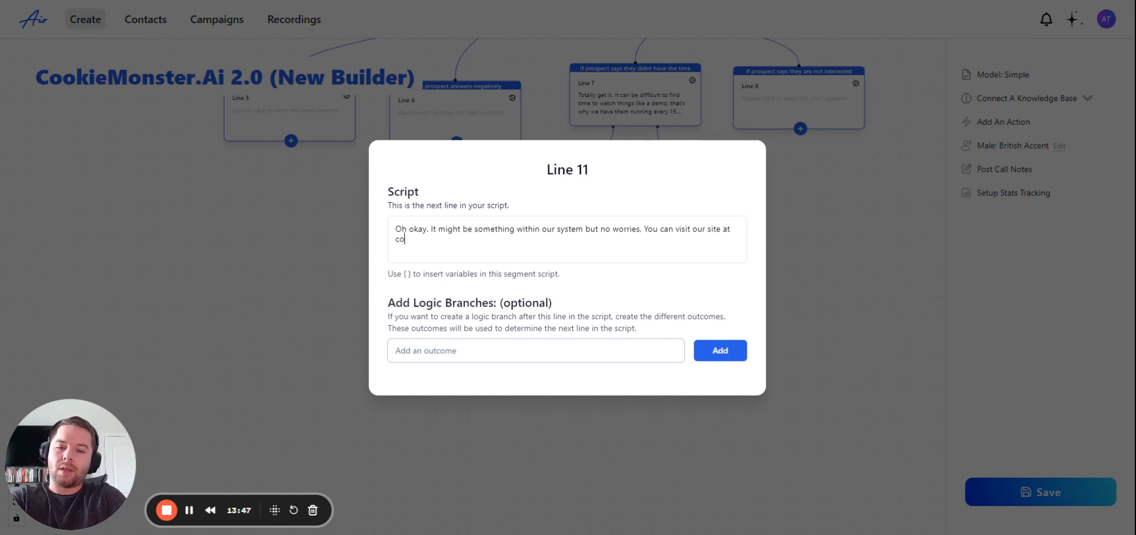
type("okie monster")
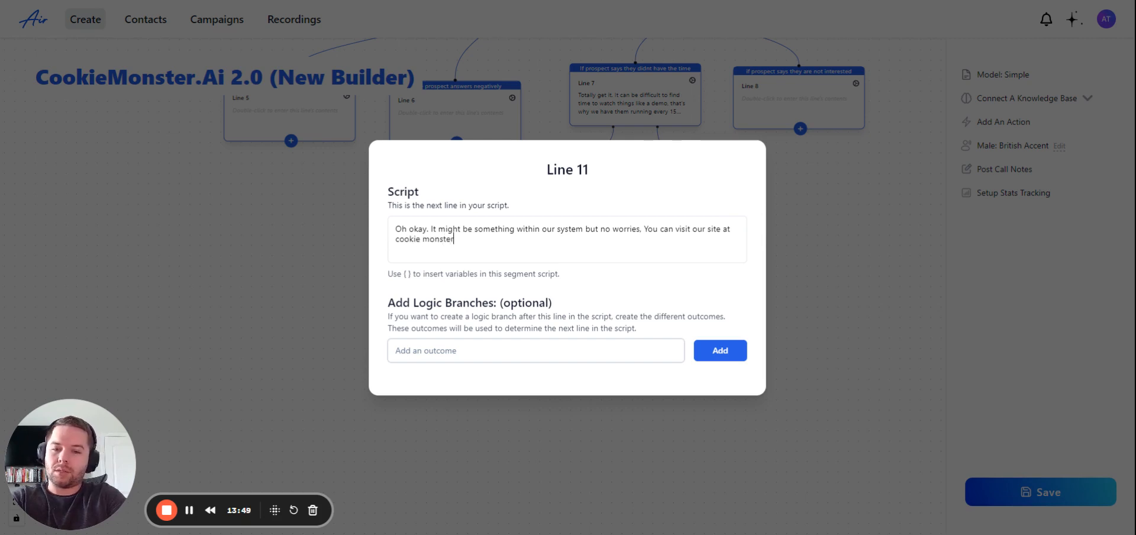
type(" dot ay e")
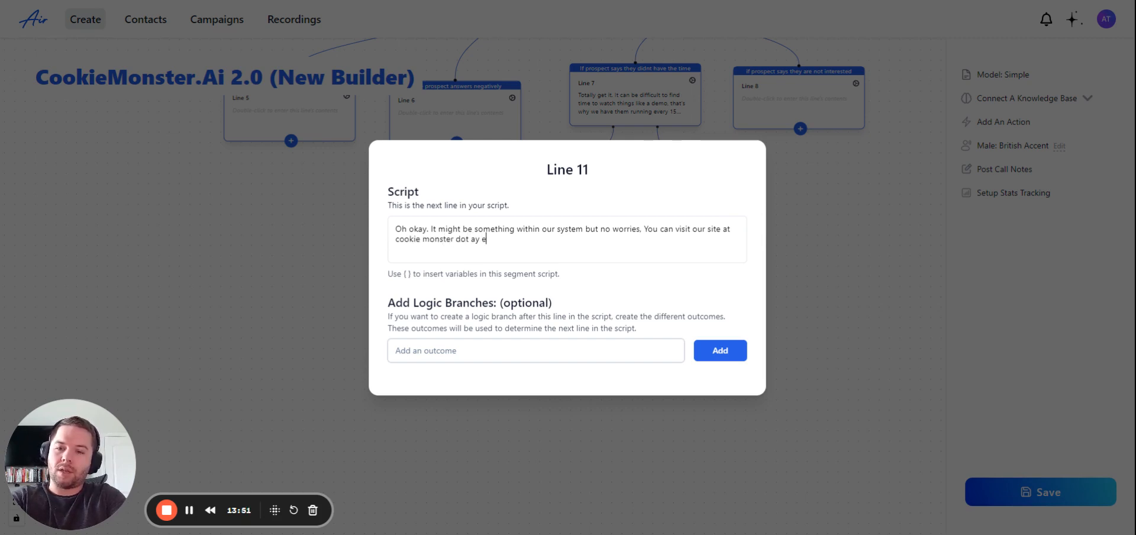
type("ye , ")
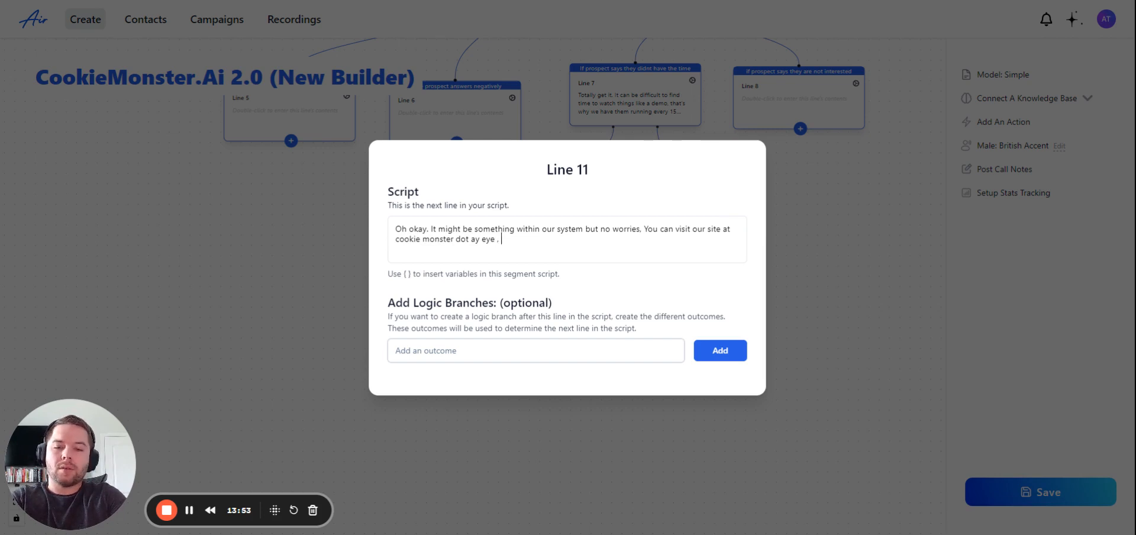
type("not dot c")
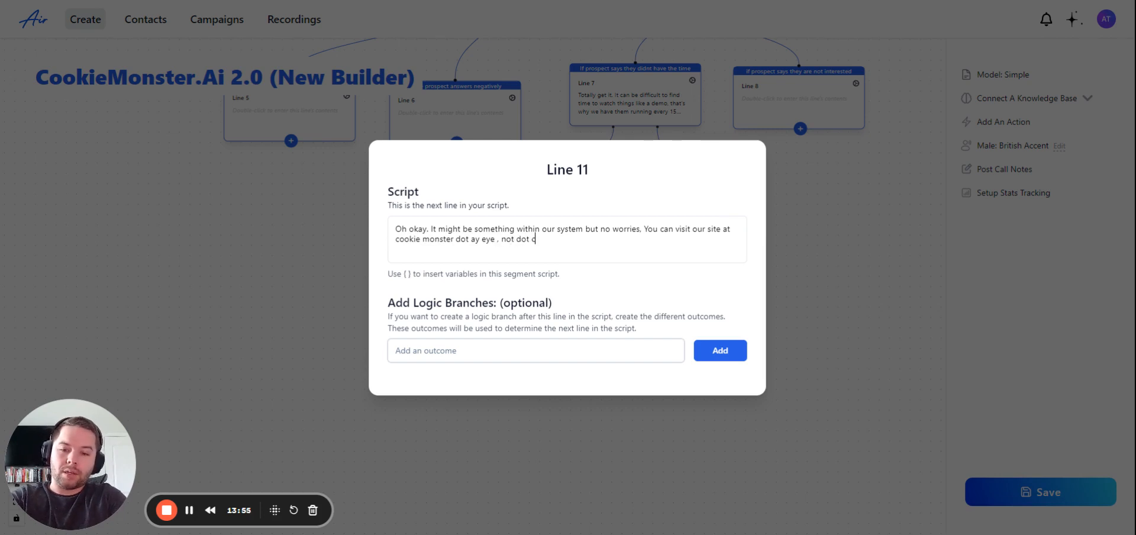
type("om. ")
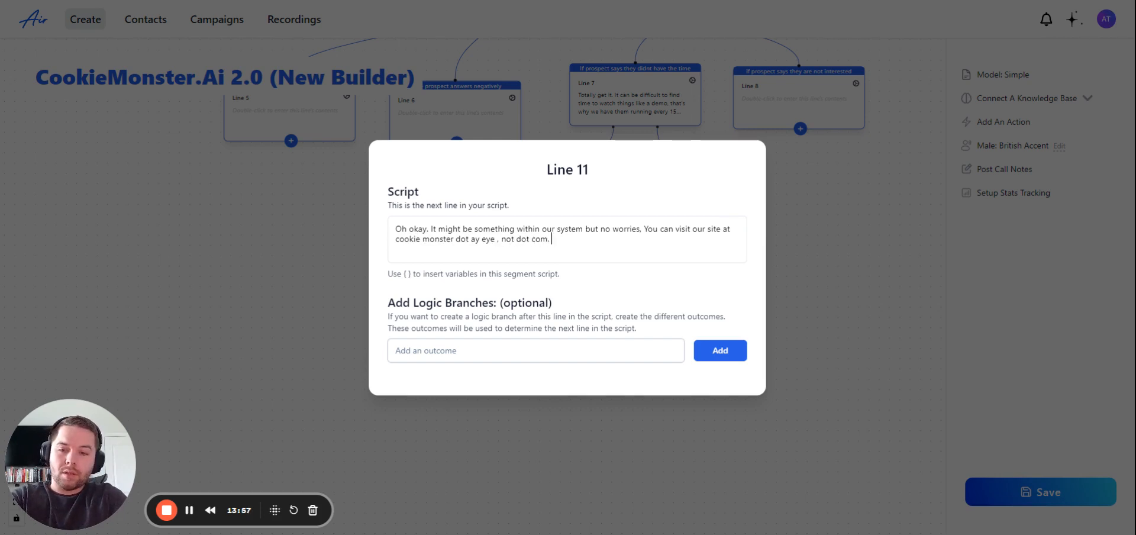
Step: Finish Line 11's script with "And click the demo button there. Let me know when you see it."
type("And click the ")
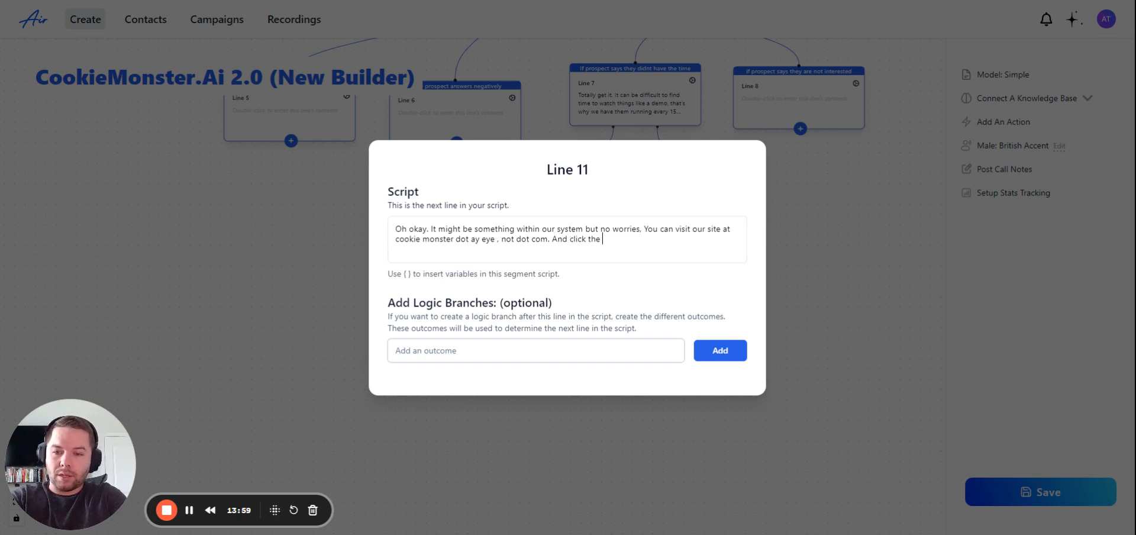
type("demo ")
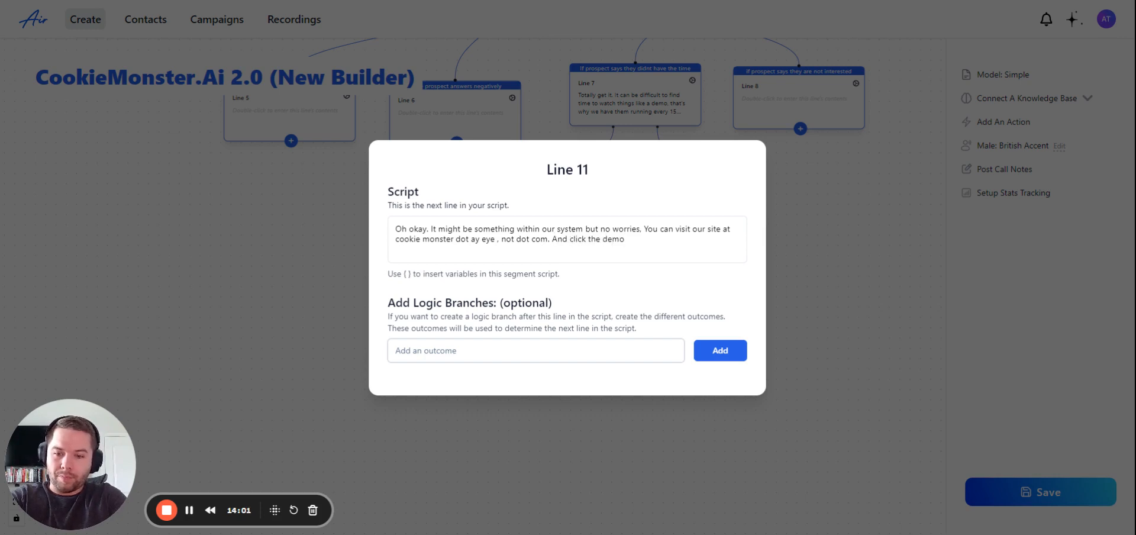
type("button th")
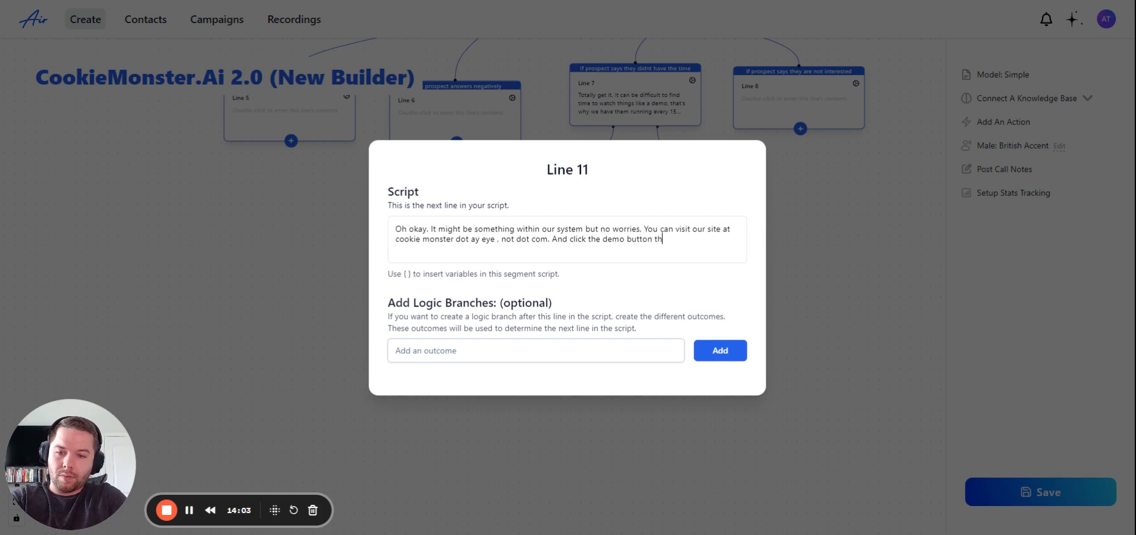
type("eire")
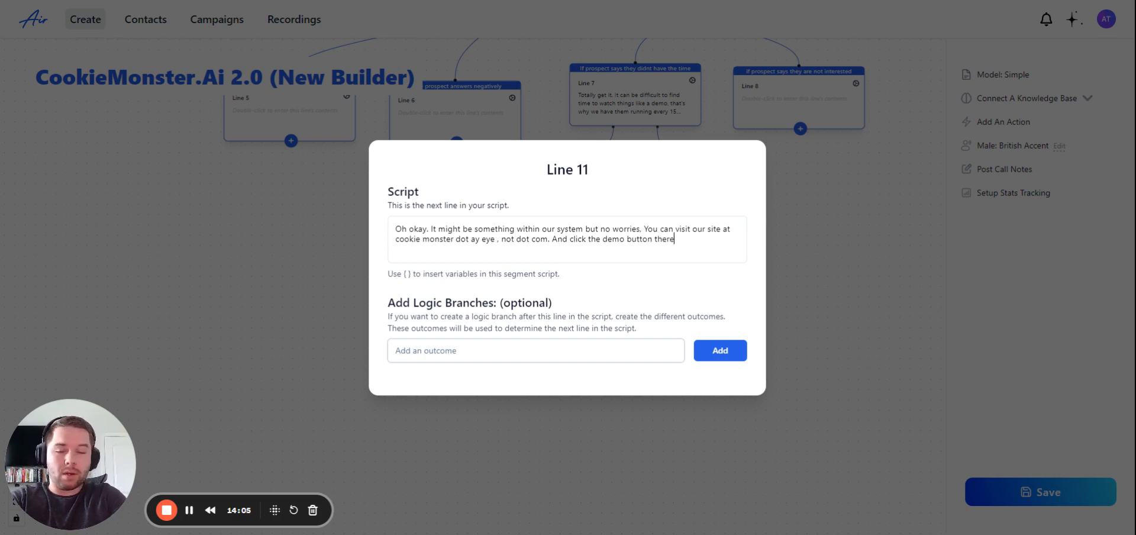
type(". Let m")
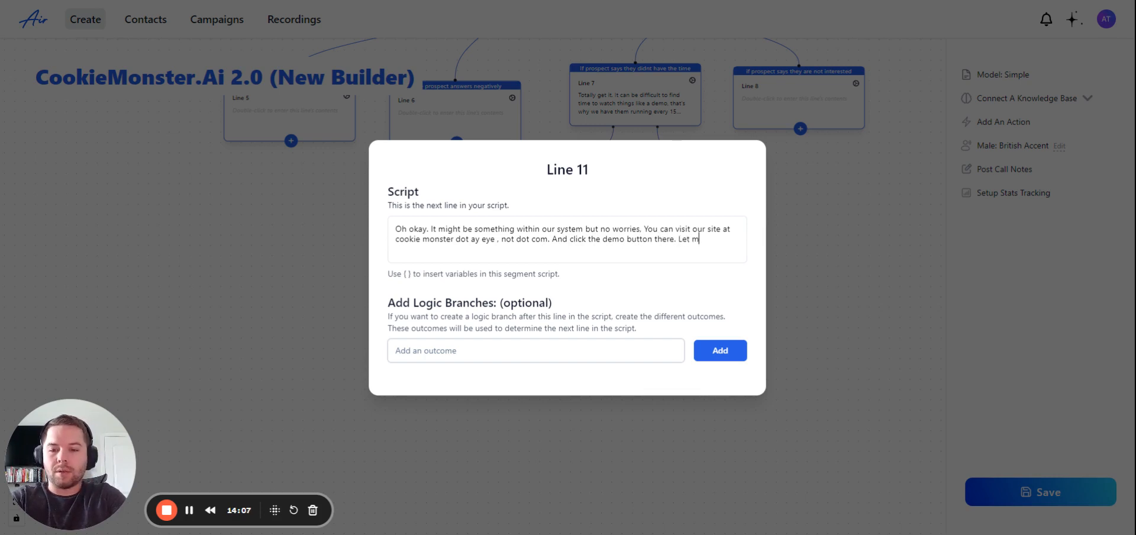
type("e know when you see it")
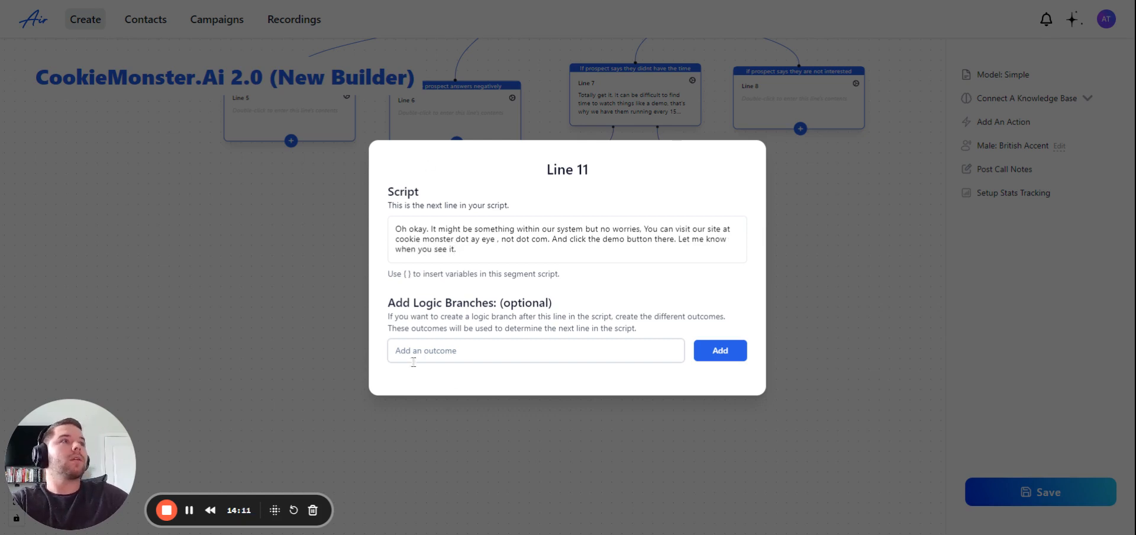
type(".")
Step: Add the outcome "If prospect says they DO see the button" to Line 11's logic branches
left_click(568, 351)
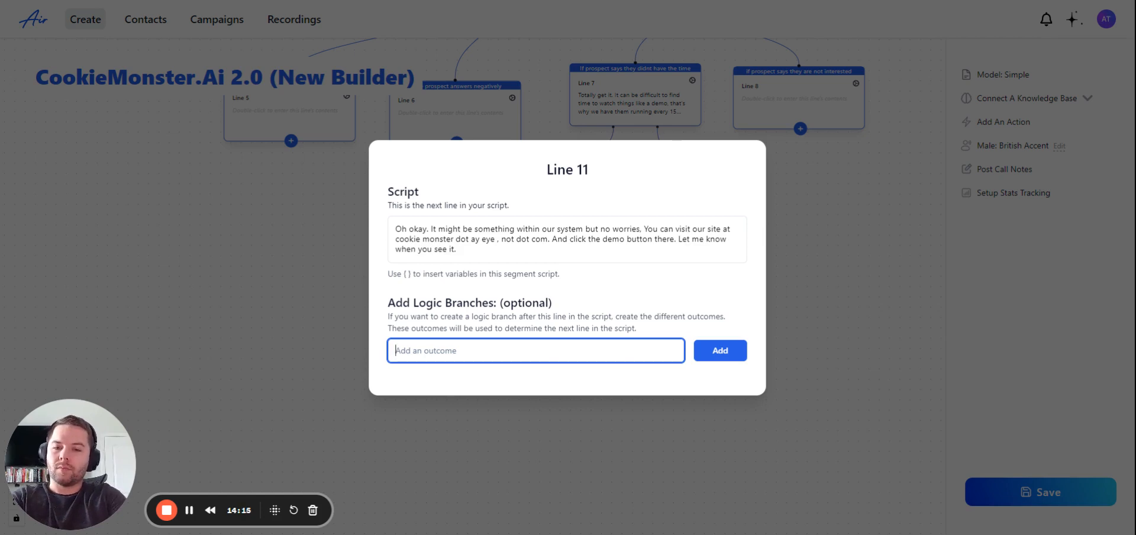
type("If prospect")
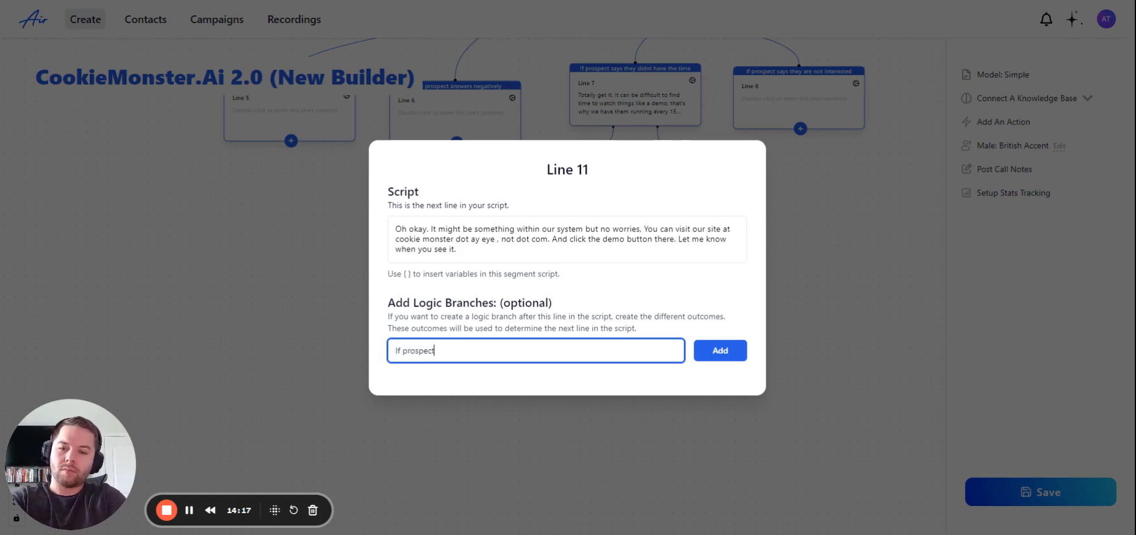
type(" says they ")
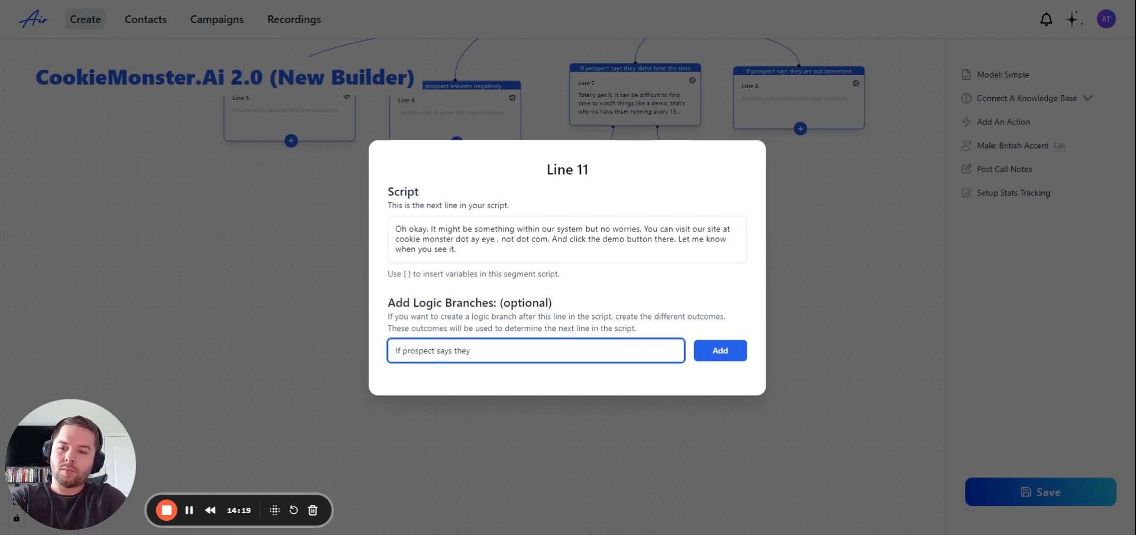
type("DO see the b")
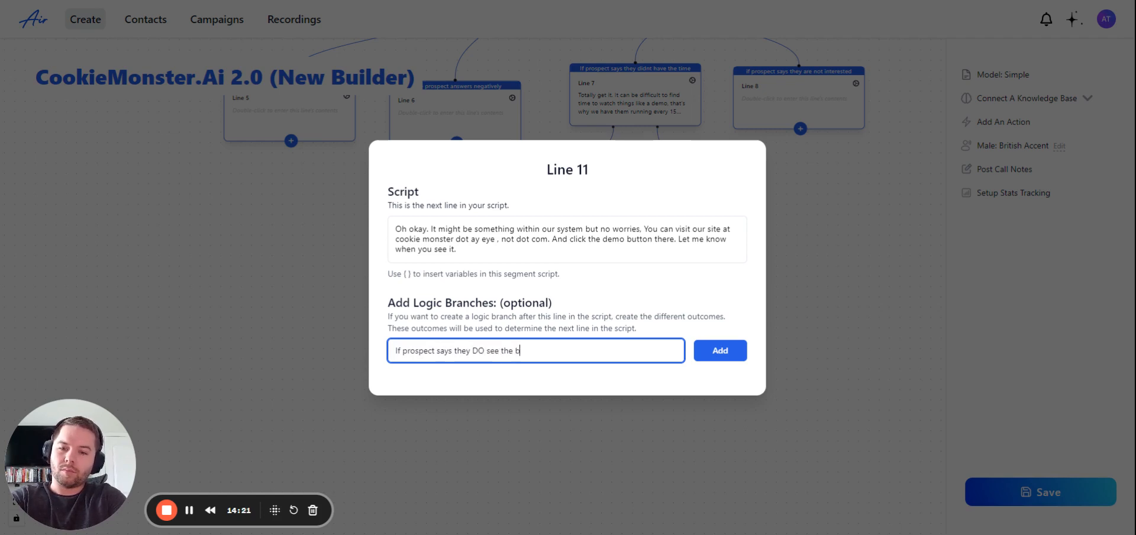
type("utton")
key("Return")
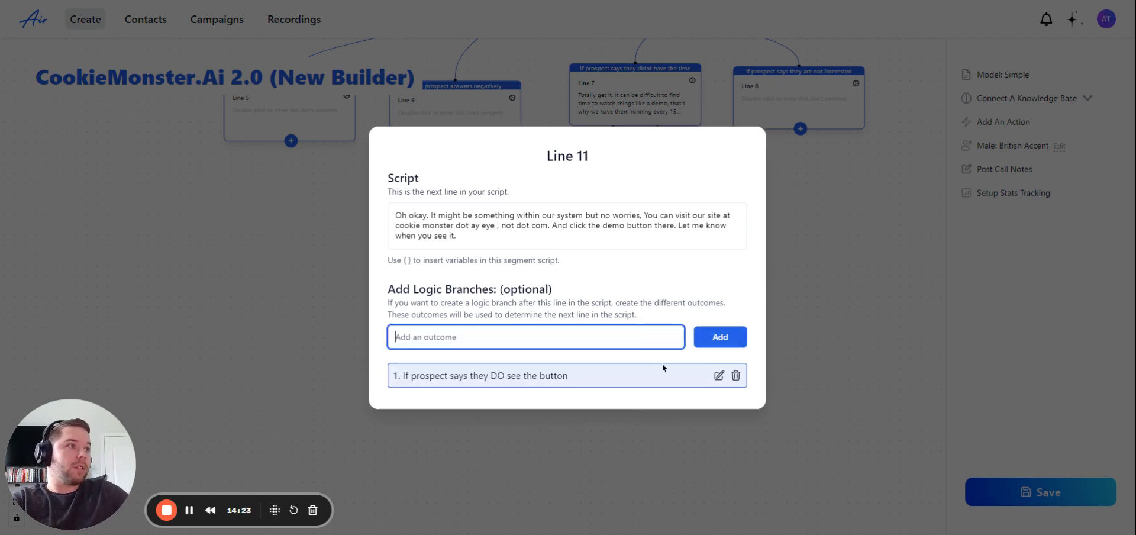
Step: Add a second Line 11 outcome, "If prospect says they DON'T see the button", adapted from the first, and close the line's settings
triple_click(546, 376)
key("ctrl+c")
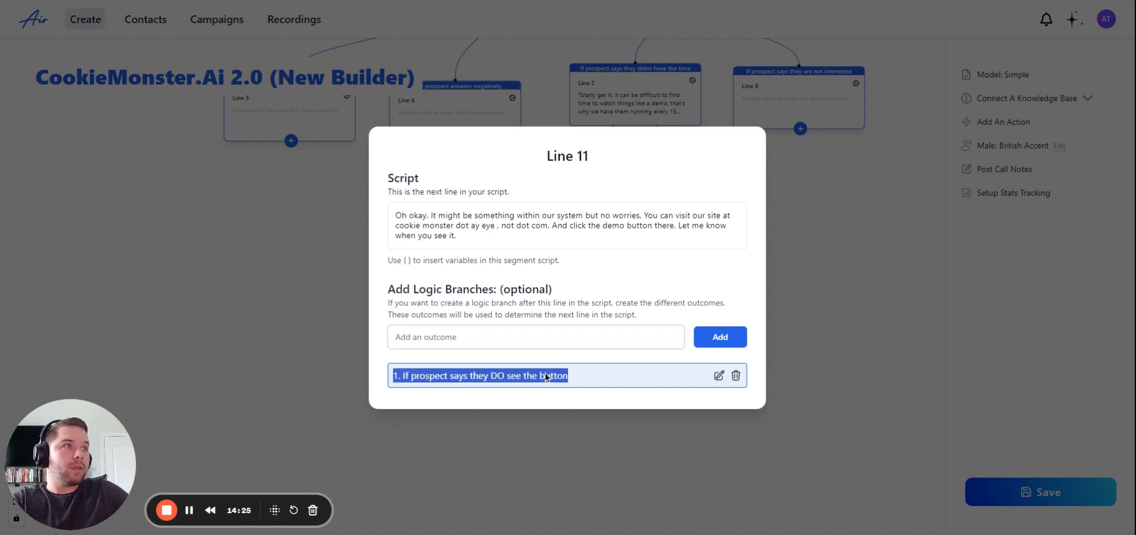
left_click(449, 338)
key("ctrl+v")
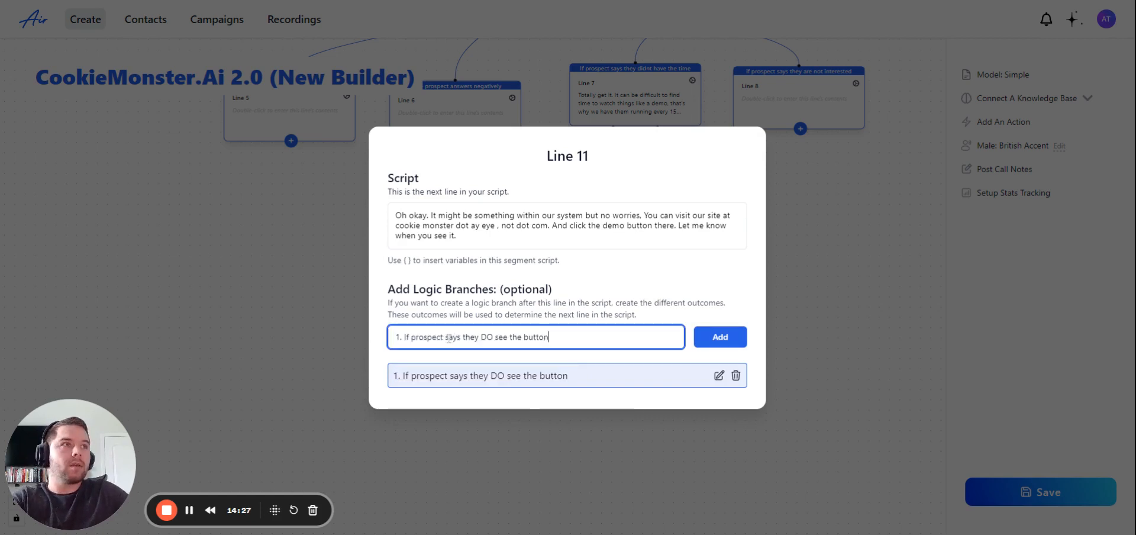
left_click_drag(409, 339, 376, 337)
key("BackSpace")
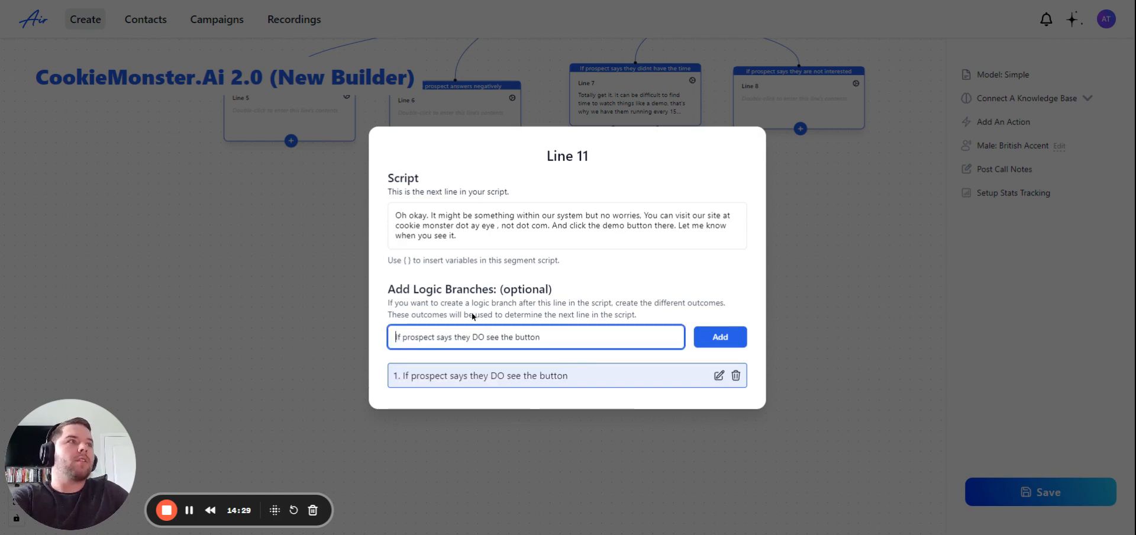
left_click(488, 339)
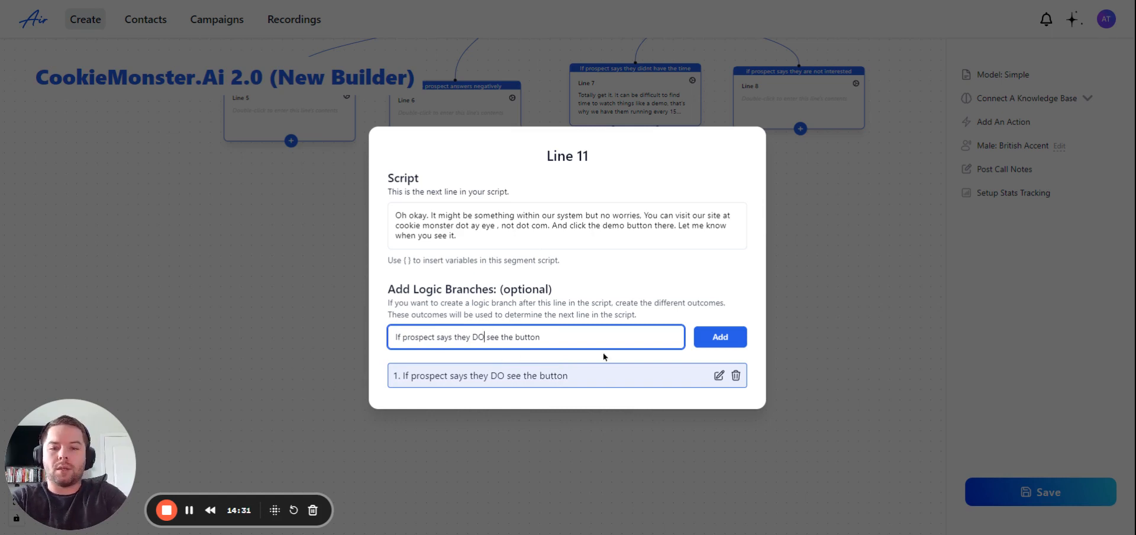
type("N'")
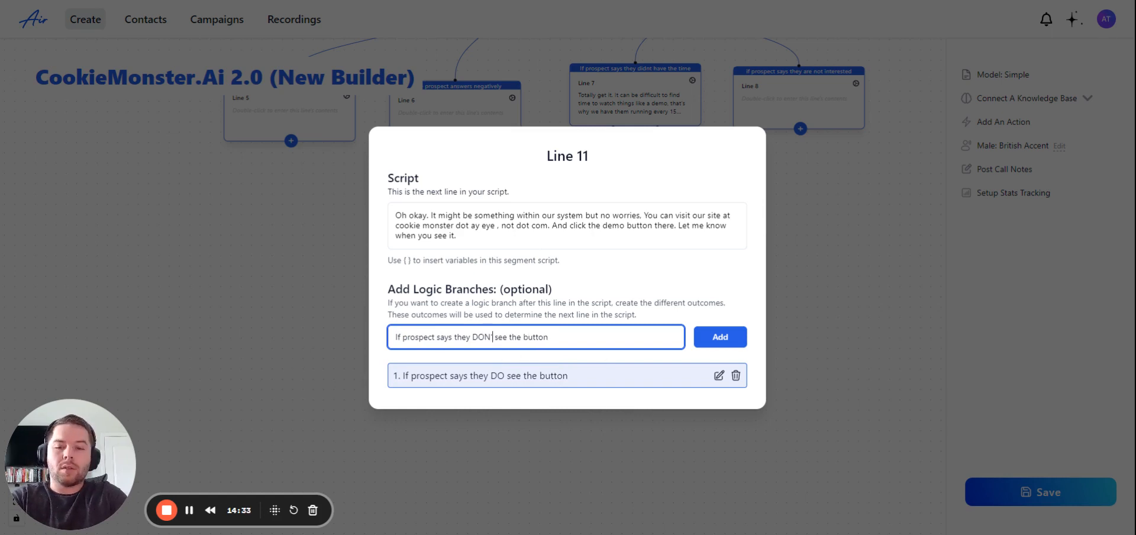
type("T")
left_click(722, 332)
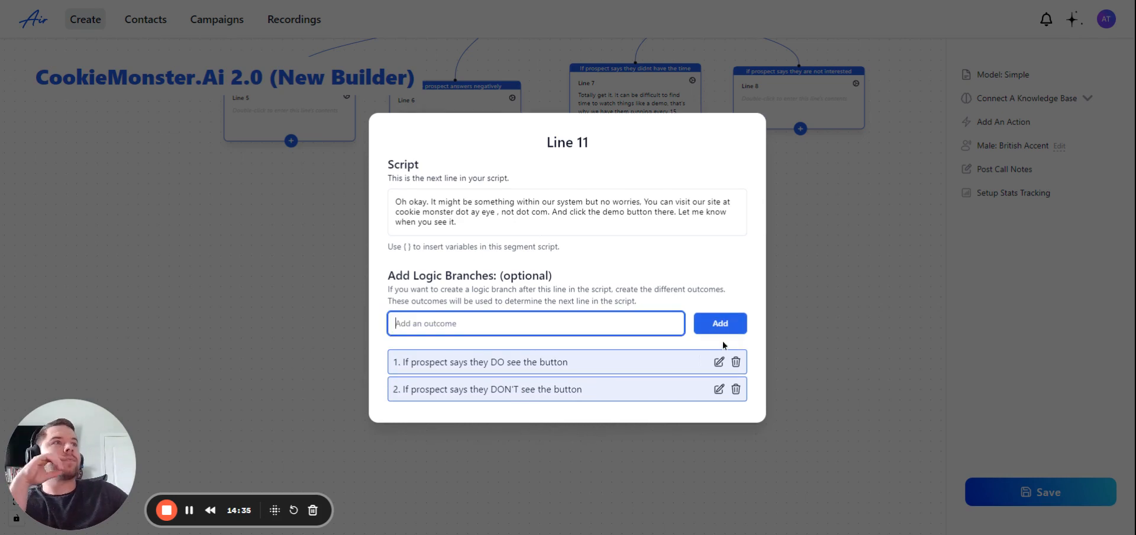
left_click(843, 350)
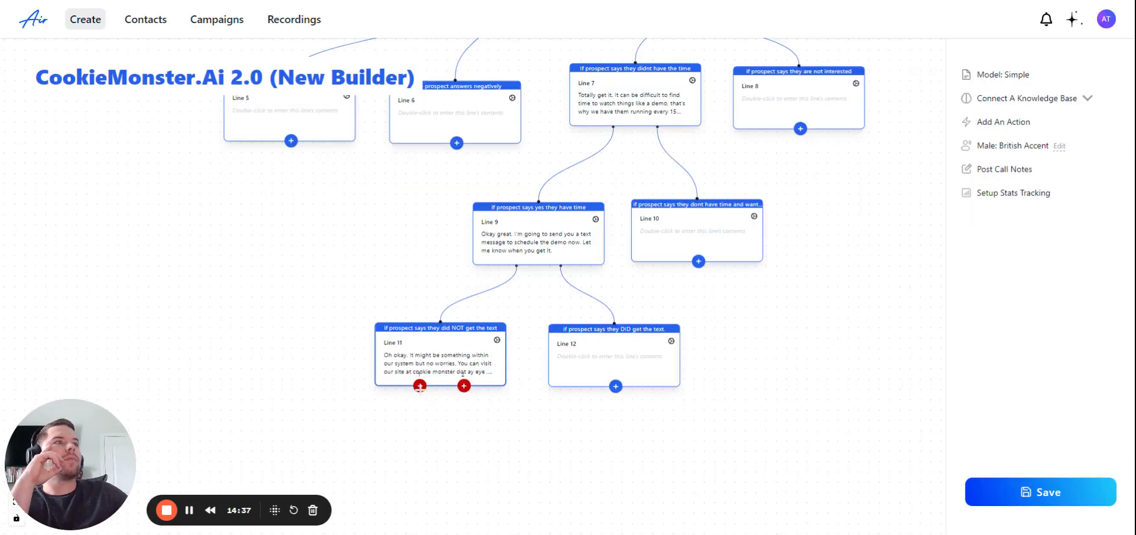
Step: Begin Line 12's script with "Okay. Great, go ahead and book a time that works for you"
left_click(608, 360)
left_click(674, 340)
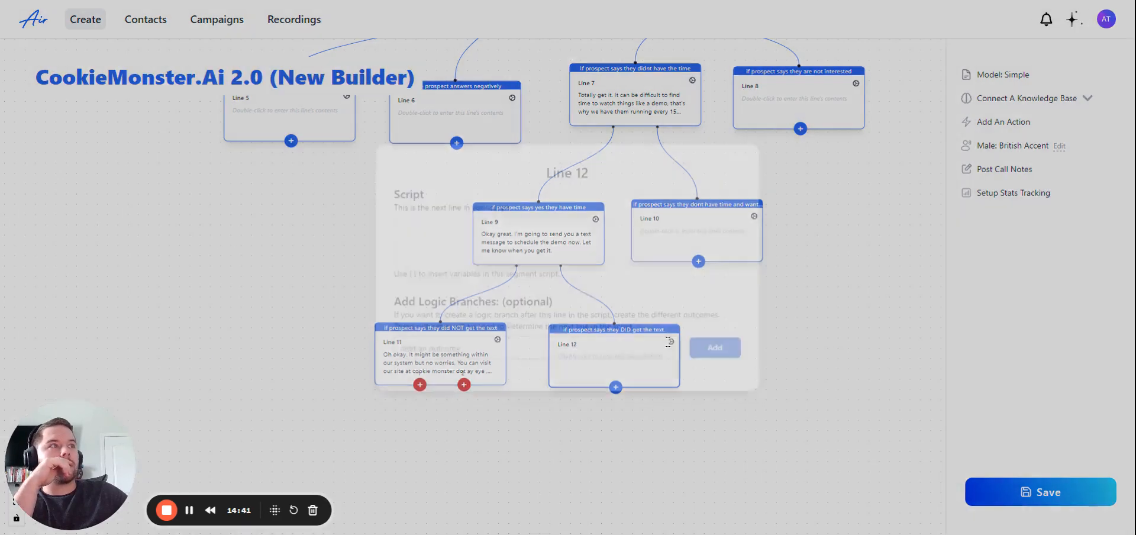
type("O")
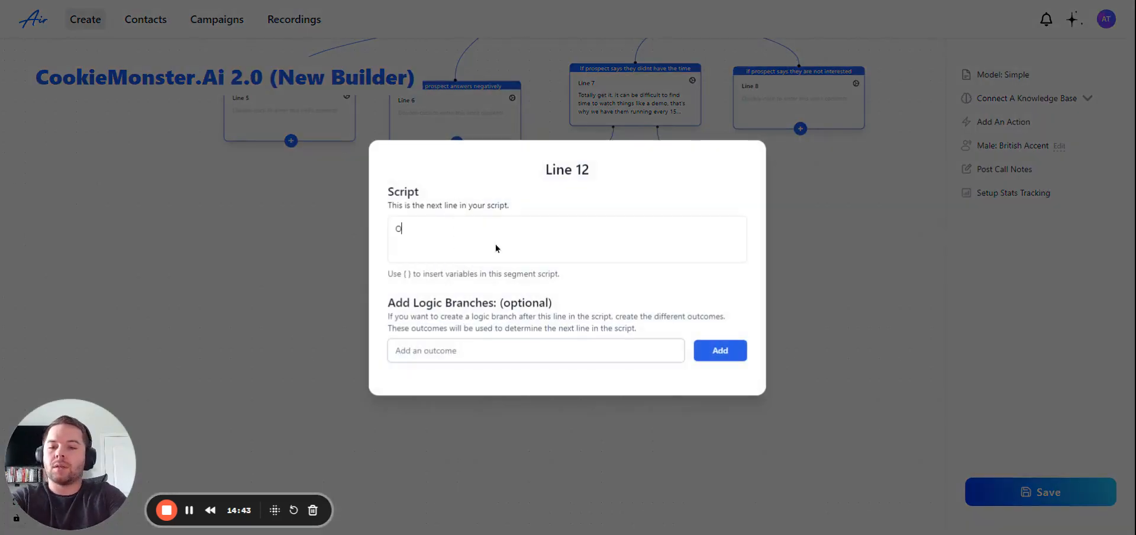
type("Kay. Great..")
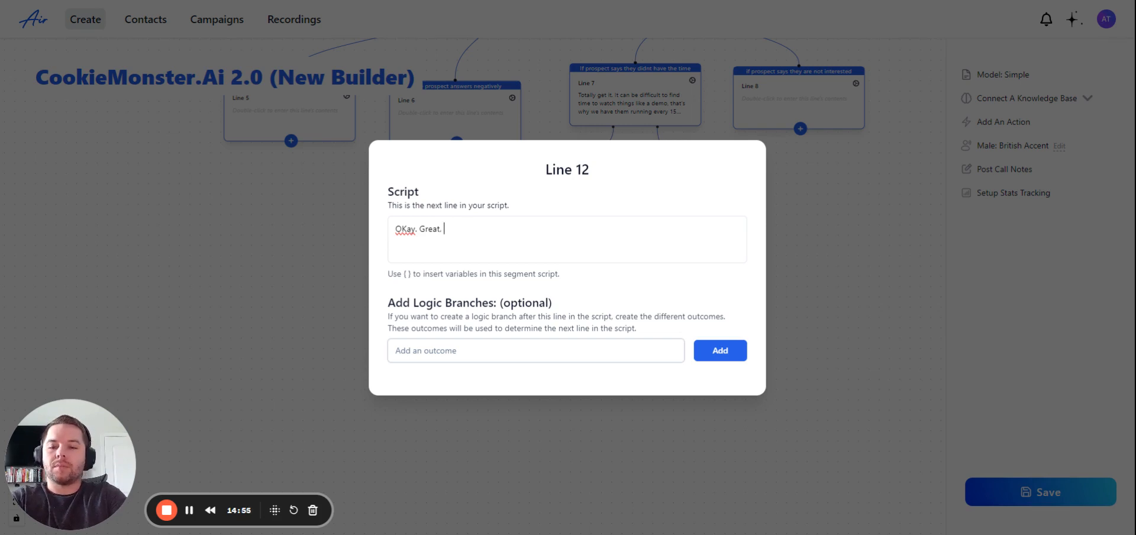
type("go ahead and ")
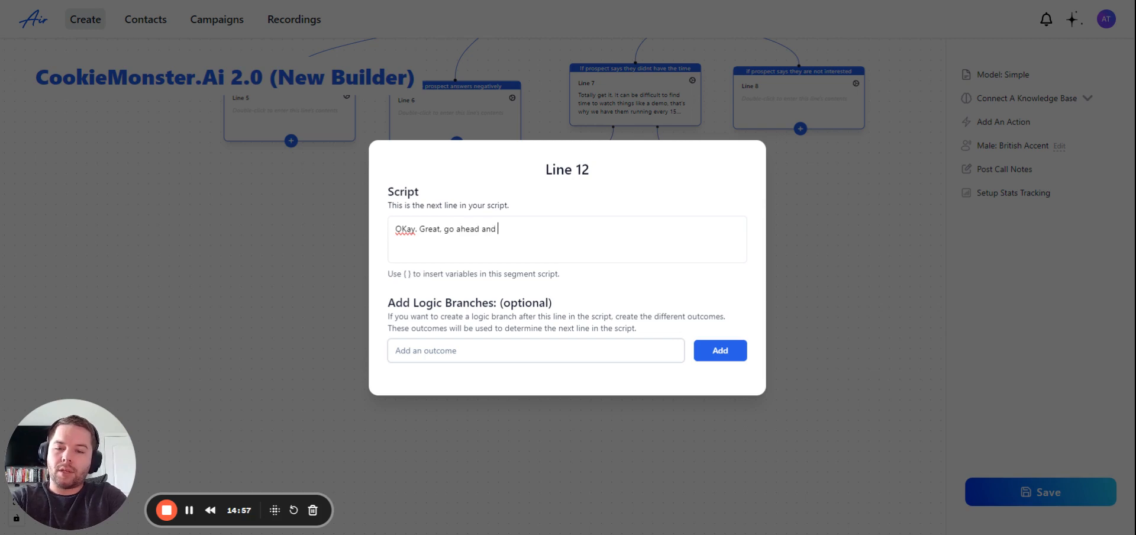
type("book a time that")
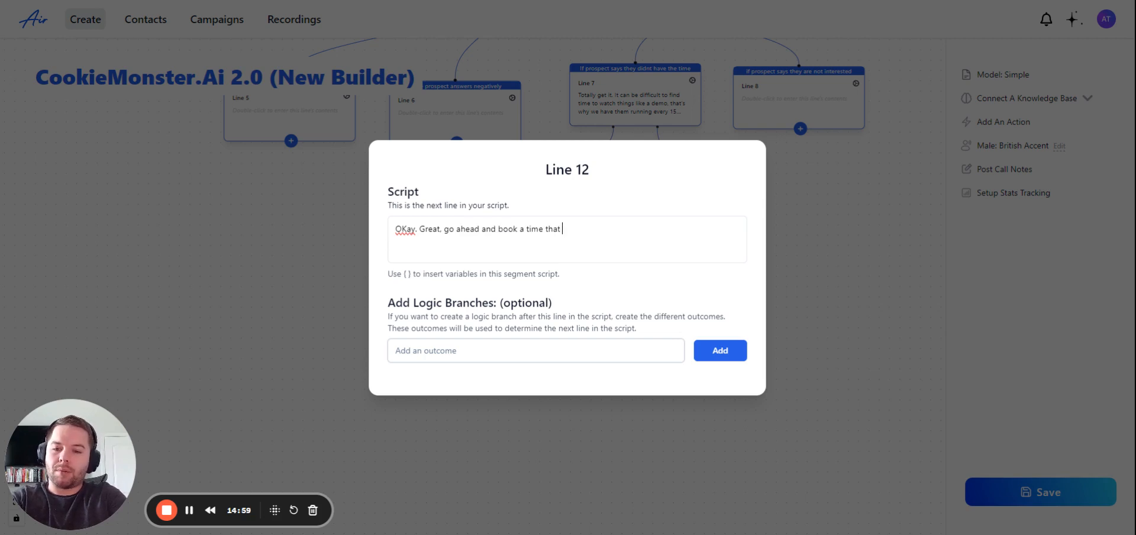
type("works for you a")
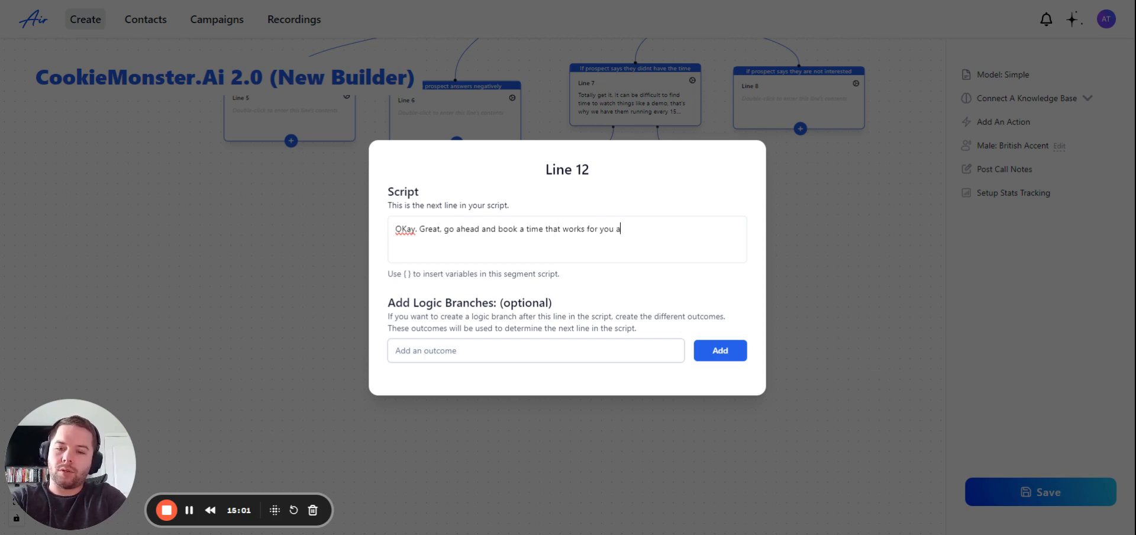
Step: Finish Line 12's script with "and we will see you on the demo! Hope you have a great day."
type("nd we will see ")
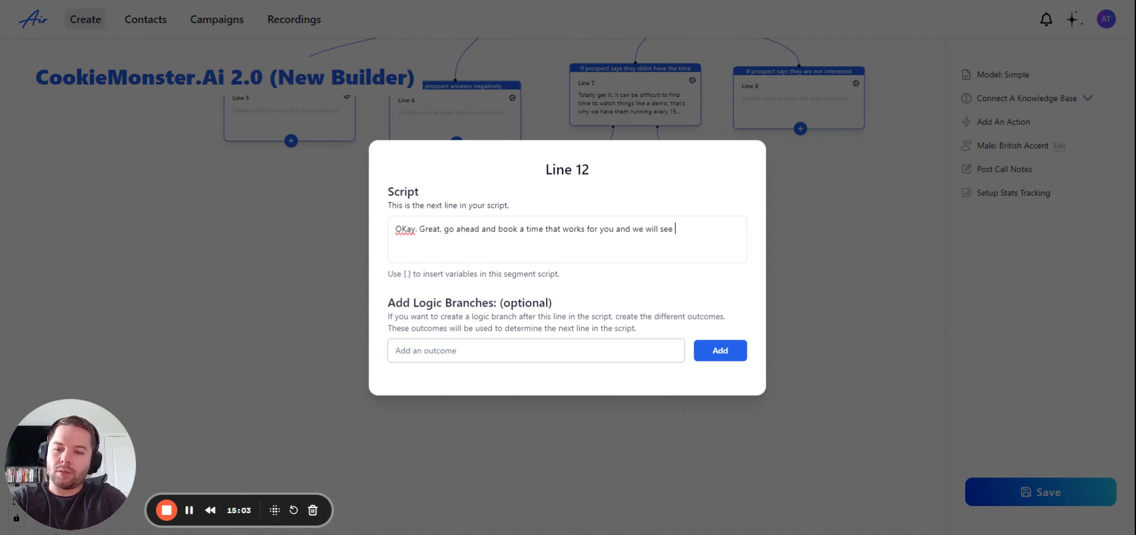
type("you on the demo")
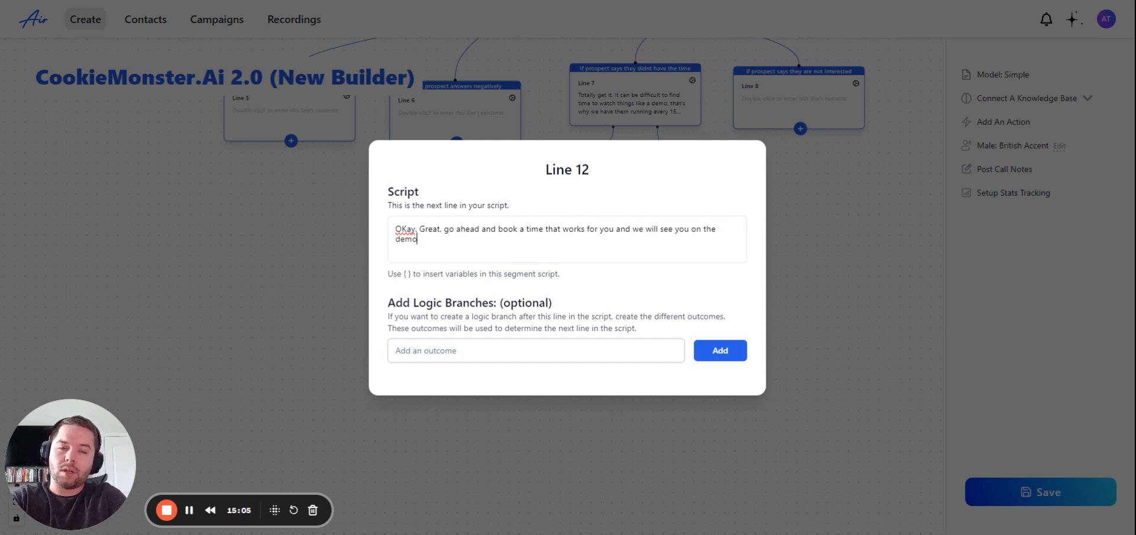
type(".")
type(" Hope")
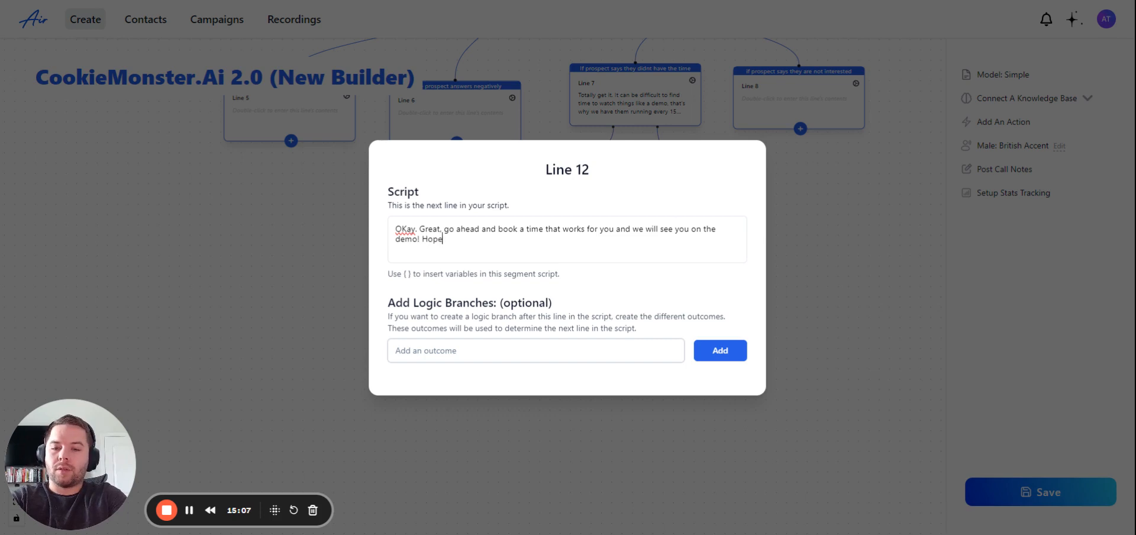
type(" you have a great day.")
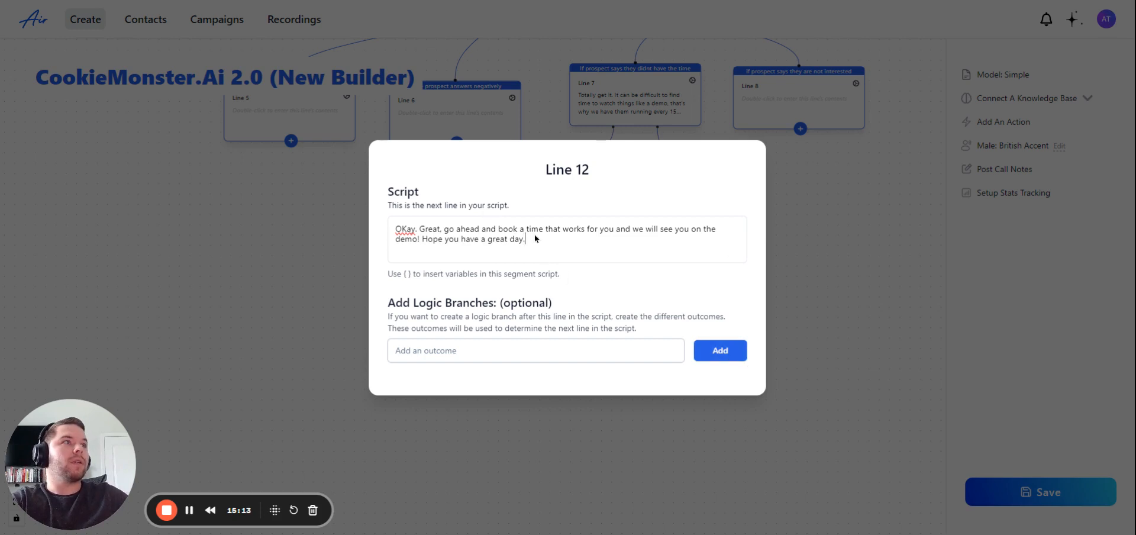
Step: Correct the first word of Line 12's script to "Okay" and copy the full script text
left_click_drag(535, 242, 405, 232)
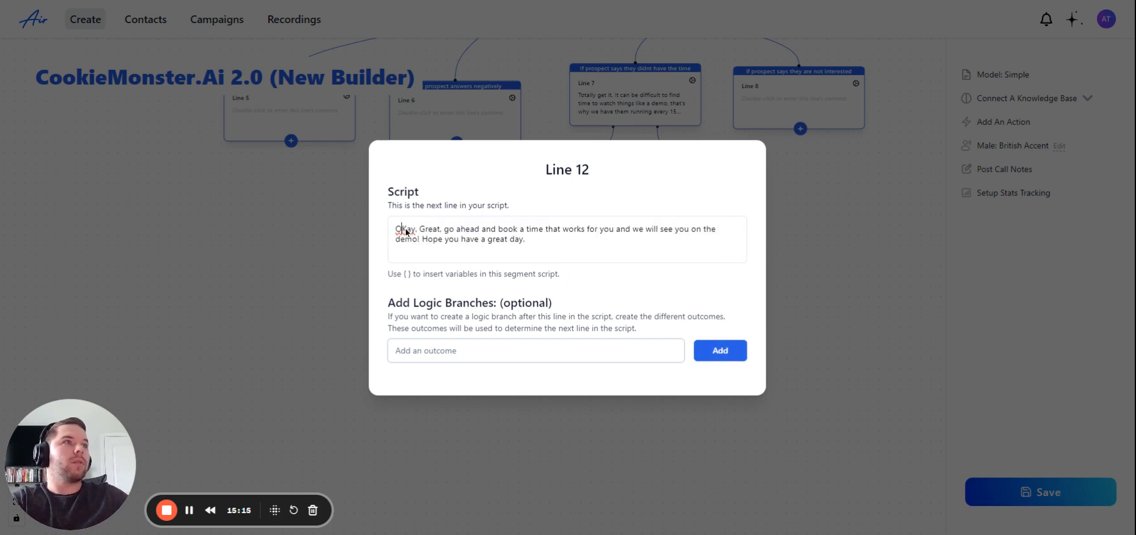
double_click(406, 231)
left_click(406, 232)
triple_click(408, 232)
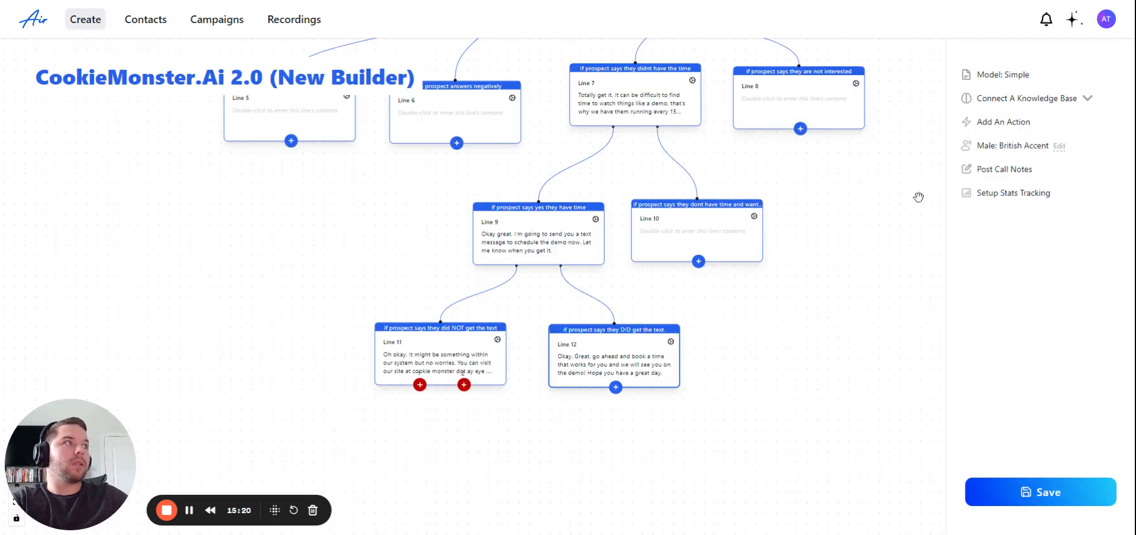
left_click(895, 249)
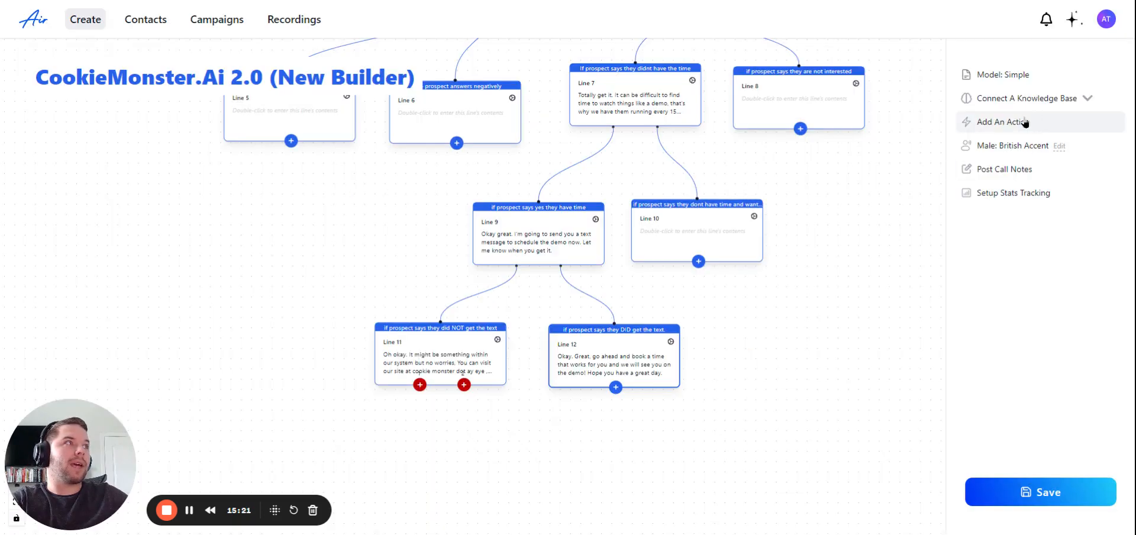
Step: Create a new End Call action for the agent named "End Call - 1 - Rec. Text"
left_click(1026, 123)
left_click(545, 328)
left_click(542, 431)
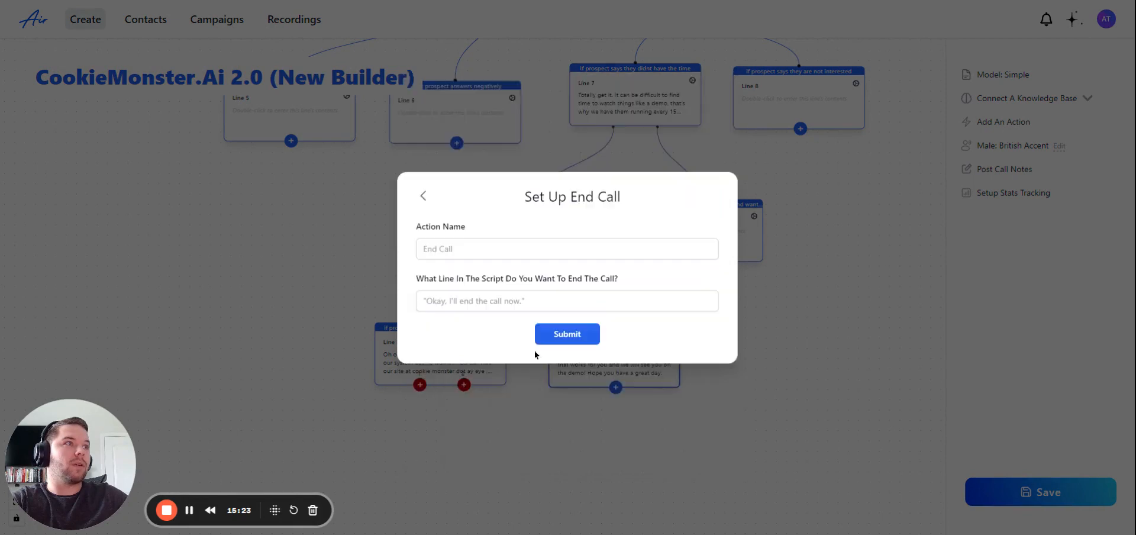
left_click(478, 248)
type("End ")
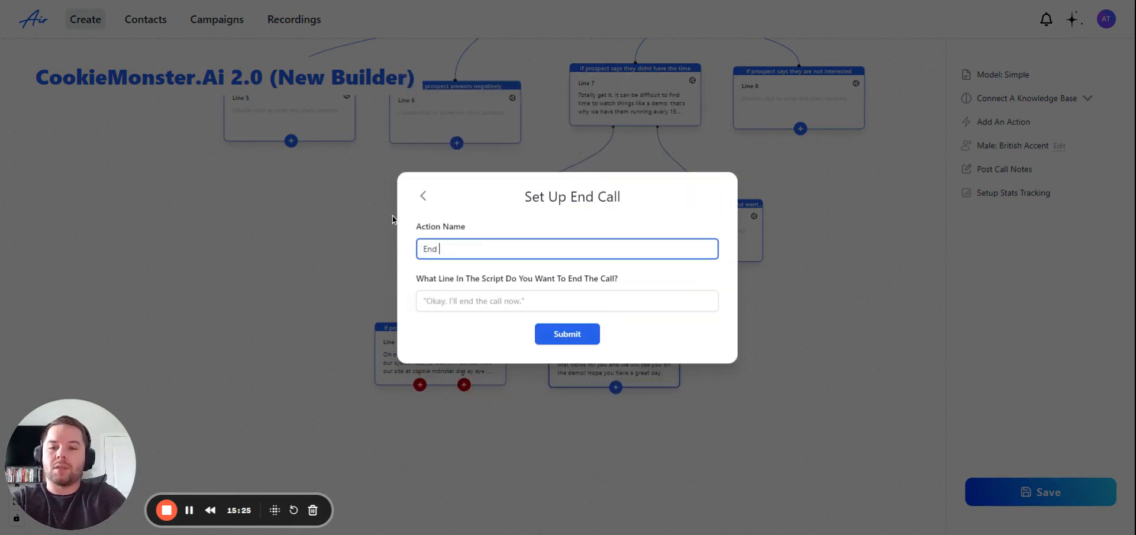
type("Call - 1 -")
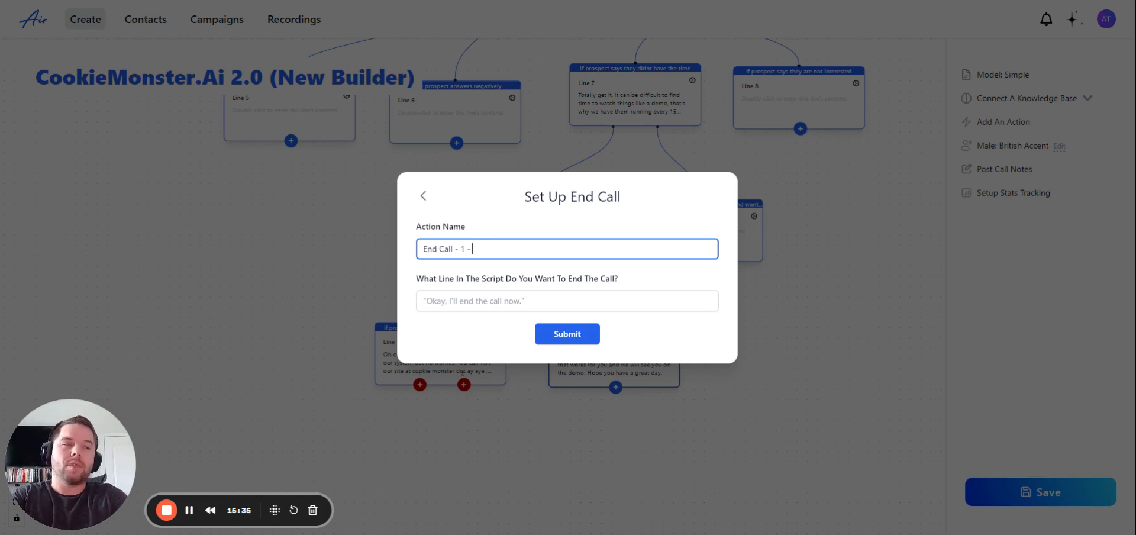
type("Scheduled")
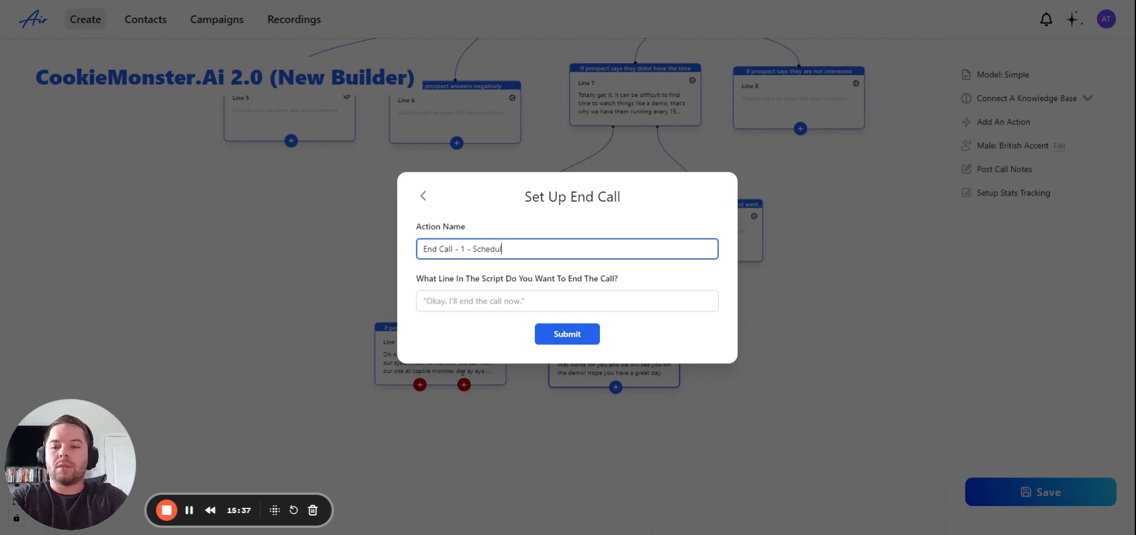
key("BackSpace")
key("BackSpace")
key("BackSpace")
key("BackSpace")
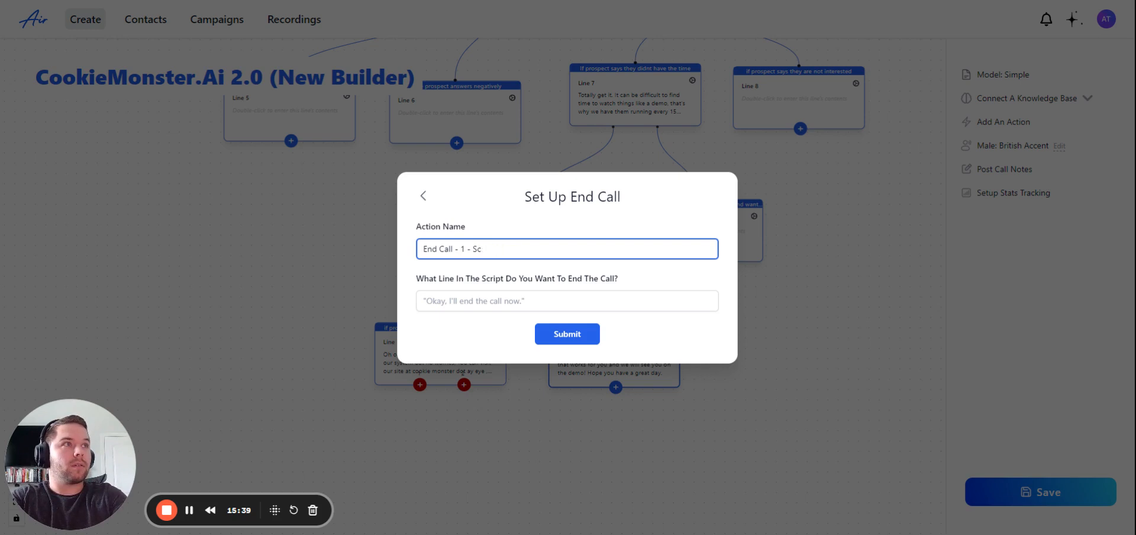
type("Rec")
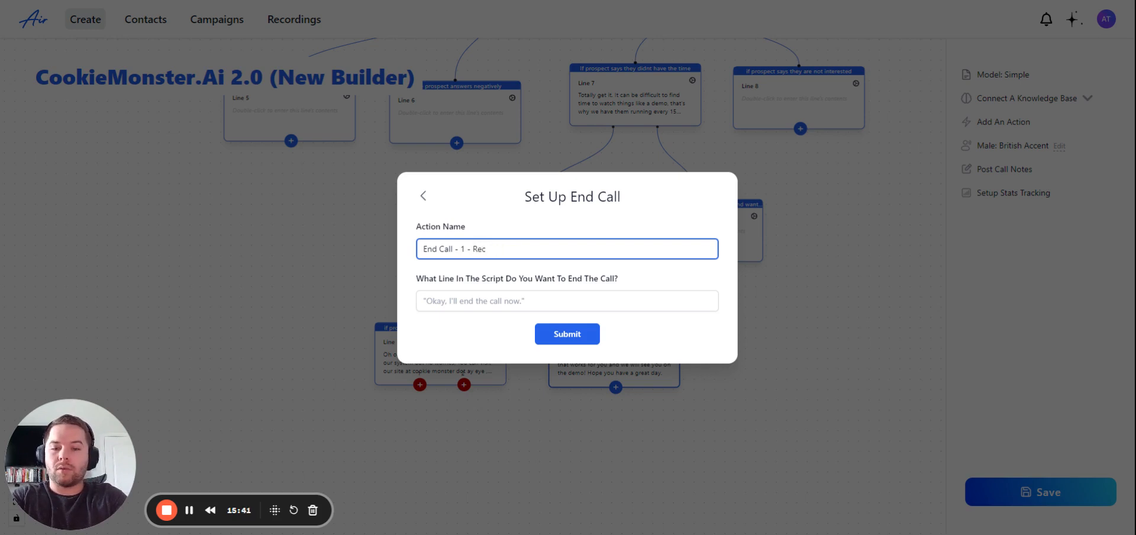
type(". Text")
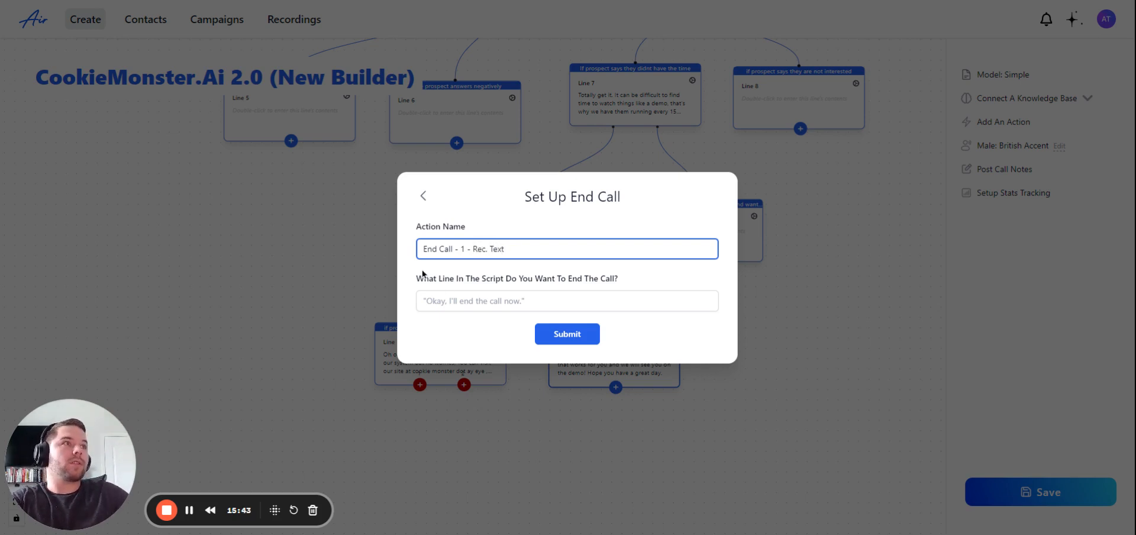
Step: Use the copied Line 12 script as the line that ends the call and attach the action to the agent
left_click(510, 301)
key("ctrl+v")
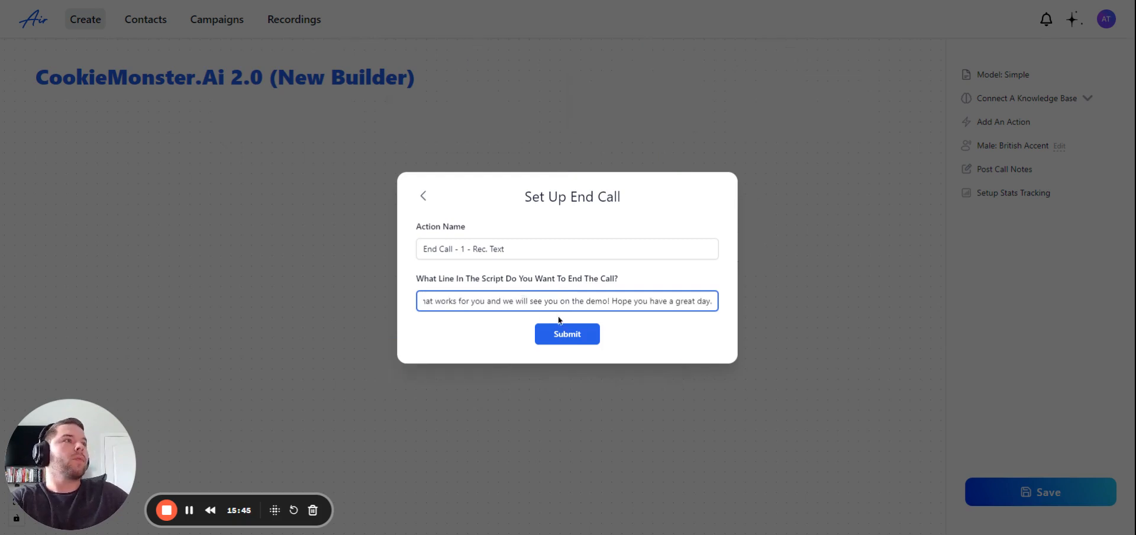
left_click(577, 332)
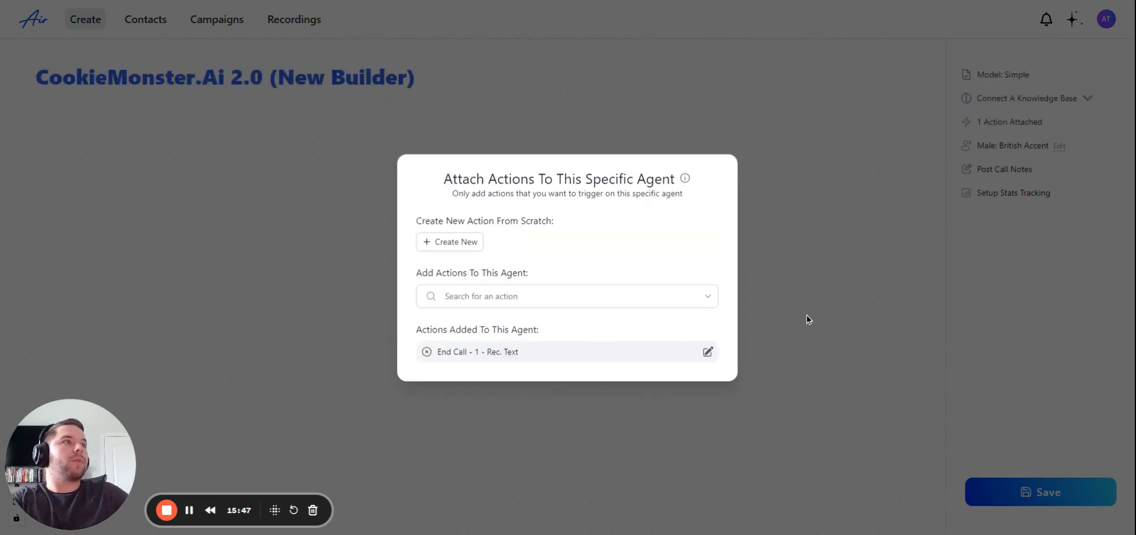
left_click(808, 315)
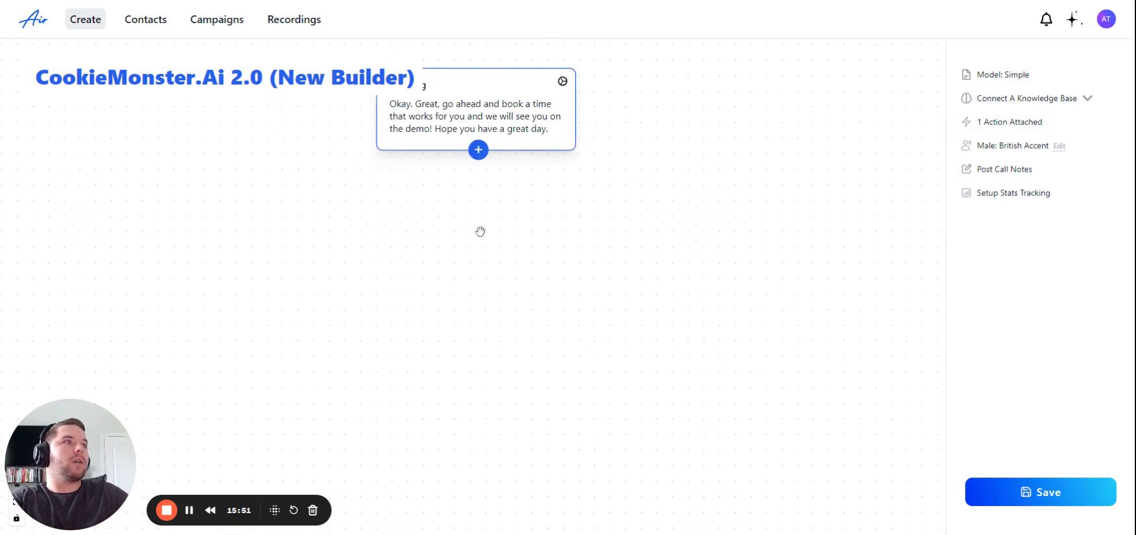
Step: Save the agent with its script flow and attached End Call action
scroll(581, 325, "down", 3)
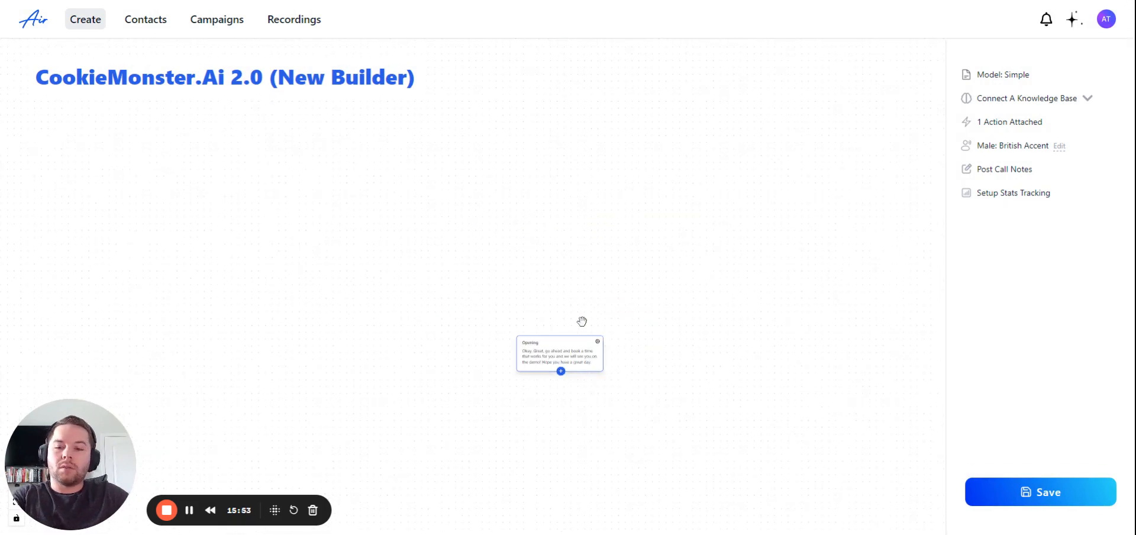
scroll(582, 326, "down", 1)
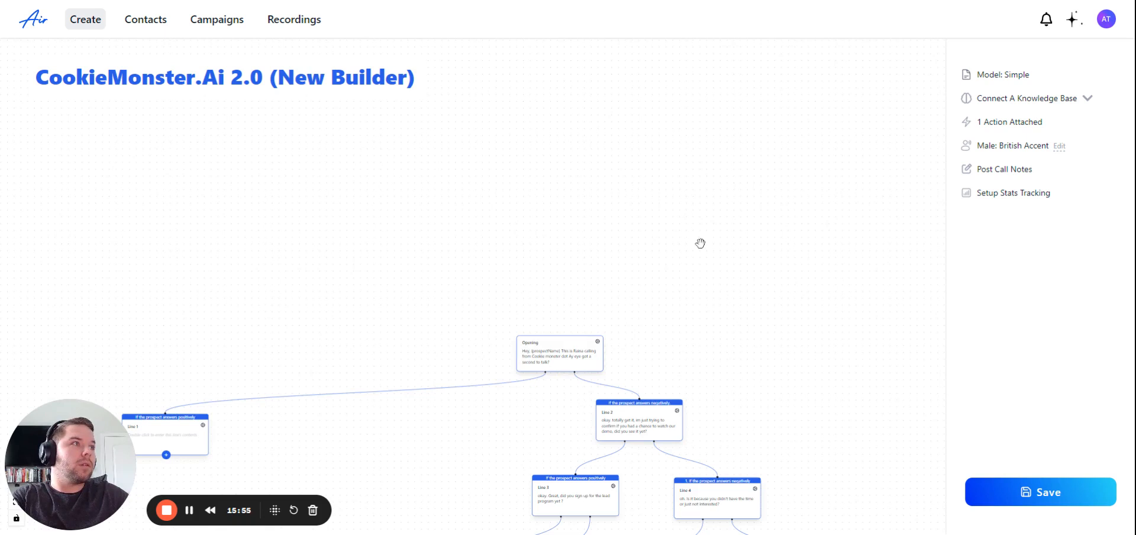
left_click(1039, 480)
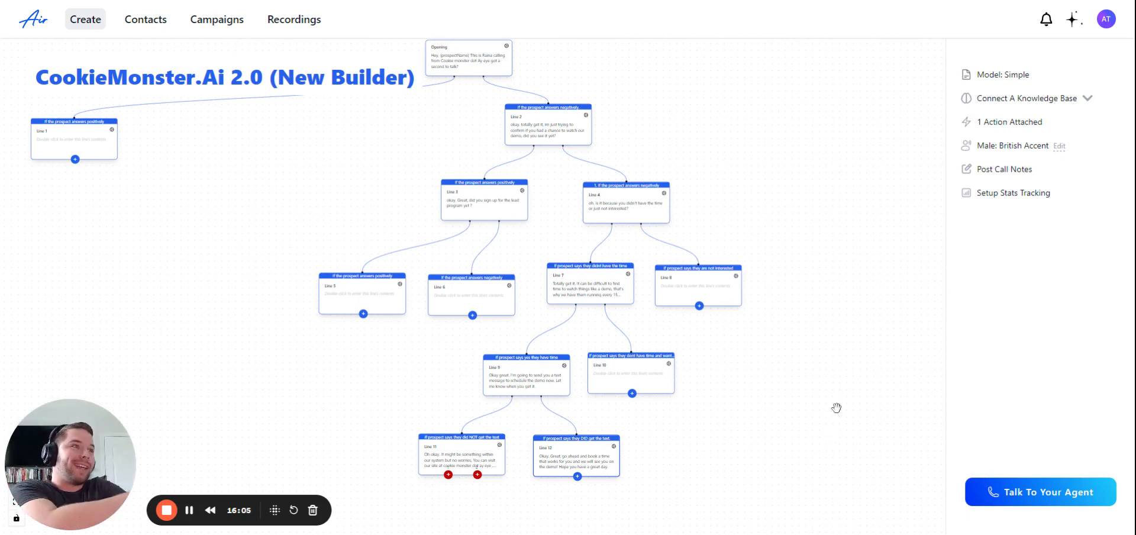
left_click_drag(905, 403, 1013, 411)
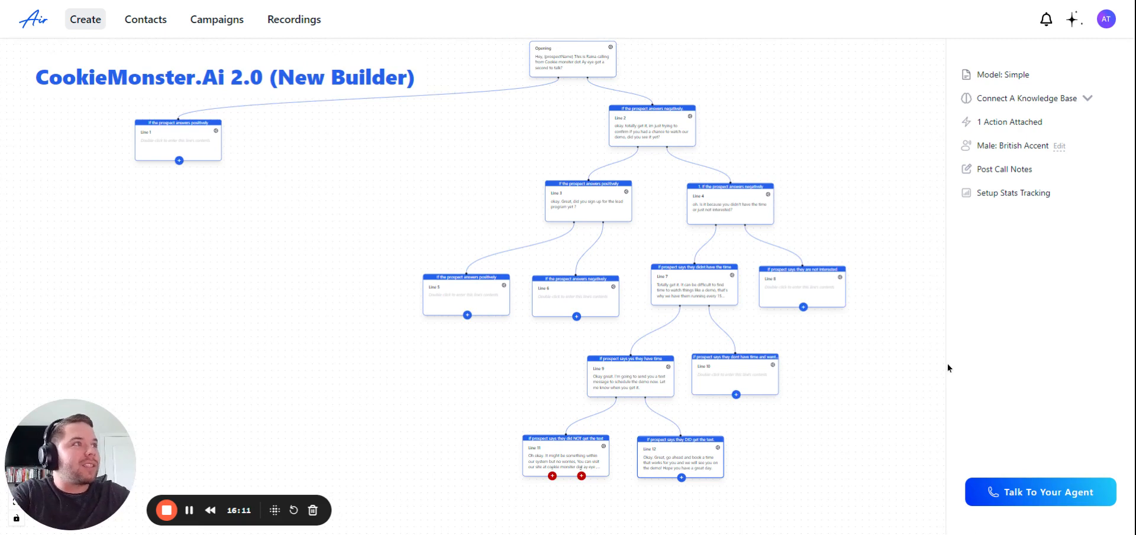
left_click_drag(910, 154, 895, 178)
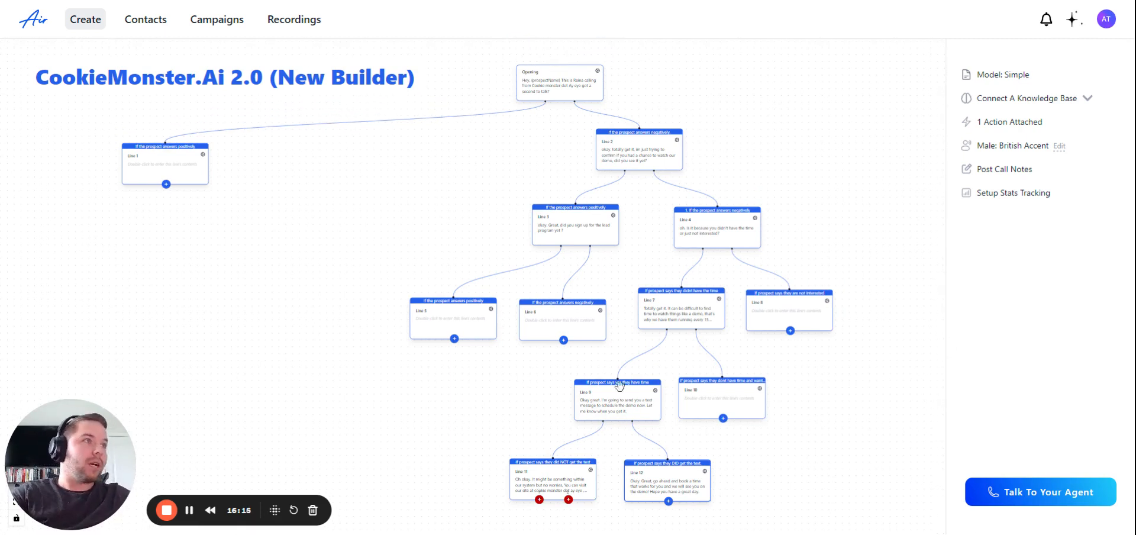